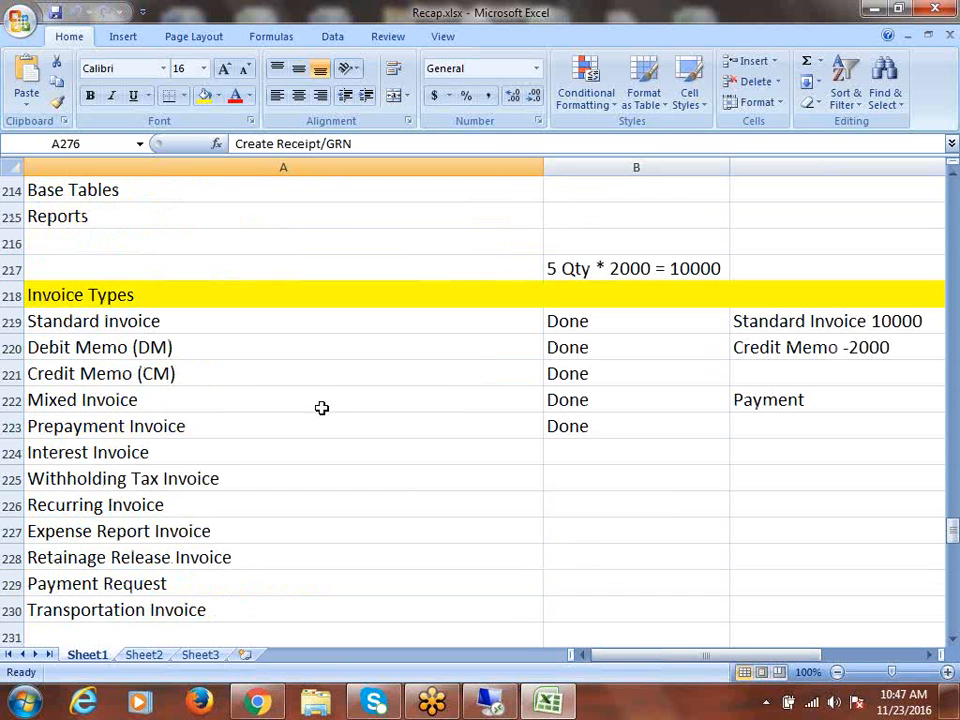
- Go through the completed invoice types in the Invoice Types list, from Standard Invoice to Prepayment Invoice
{"action": "left_click", "coordinate": [105, 323]}
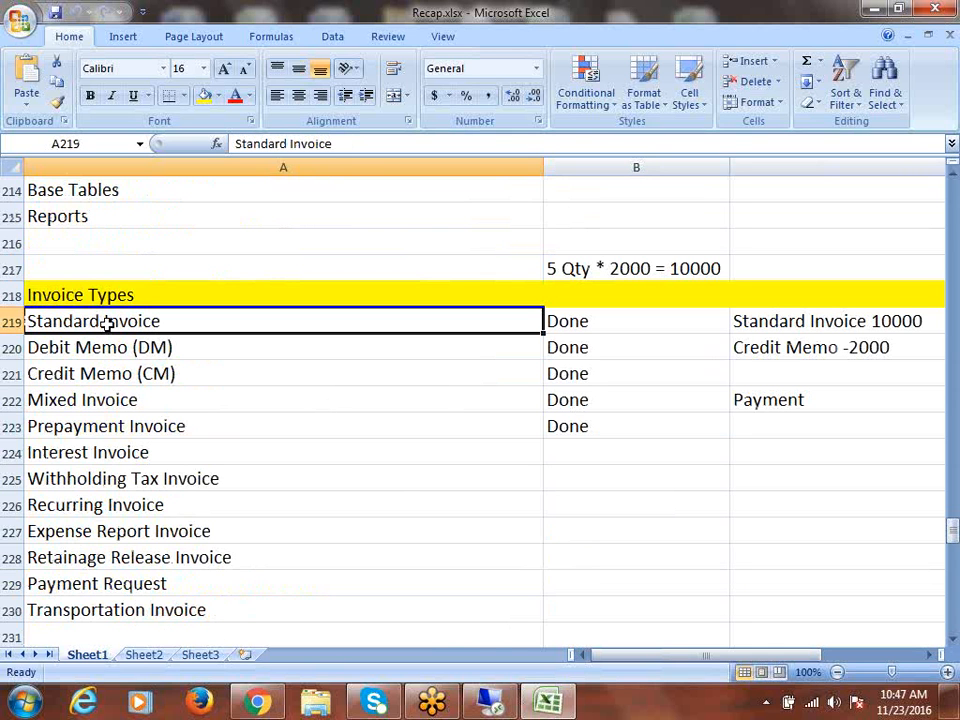
{"action": "left_click", "coordinate": [129, 347]}
{"action": "left_click", "coordinate": [135, 383]}
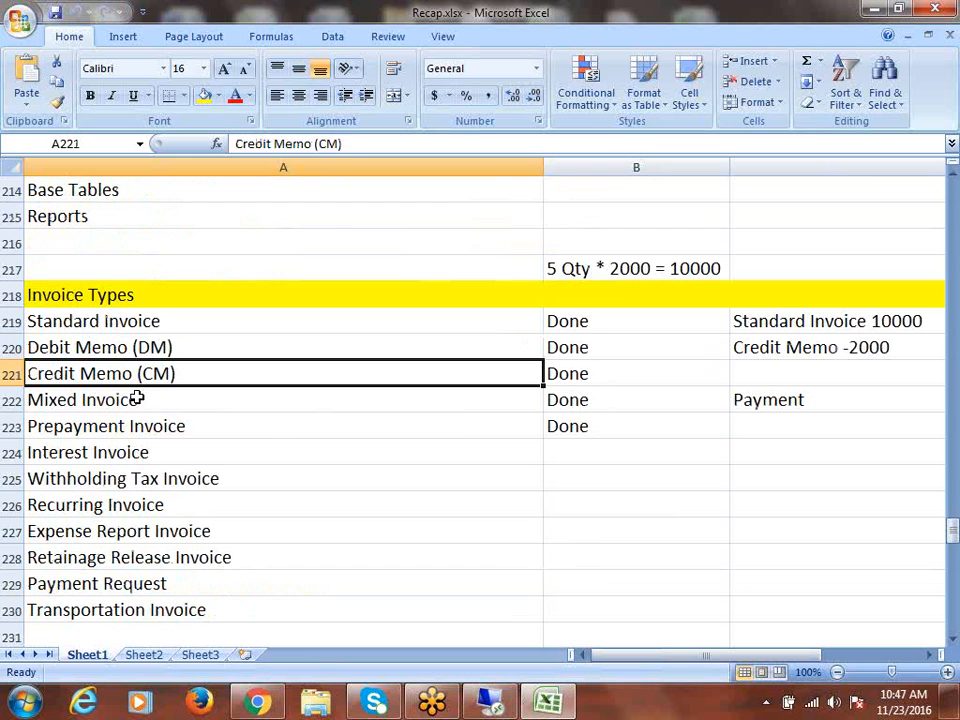
{"action": "left_click", "coordinate": [135, 400]}
{"action": "left_click", "coordinate": [158, 428]}
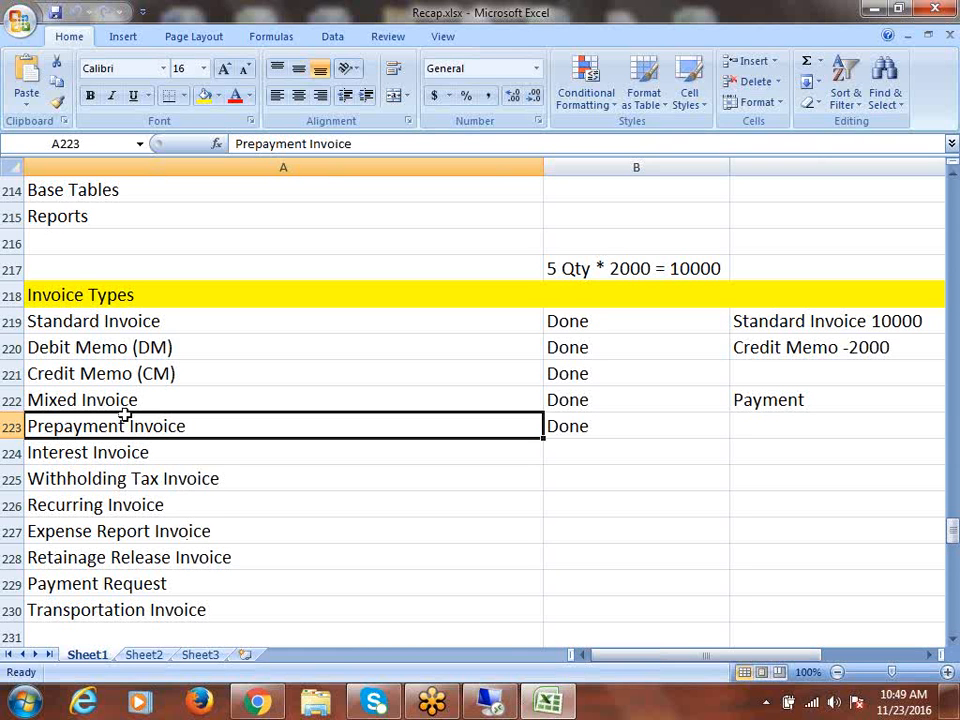
{"action": "left_click_drag", "start_coordinate": [122, 327], "coordinate": [139, 426]}
- Copy the Interest Invoice entry from the Invoice Types list into cell A287, below the Prepayment Invoice section
{"action": "left_click", "coordinate": [82, 452]}
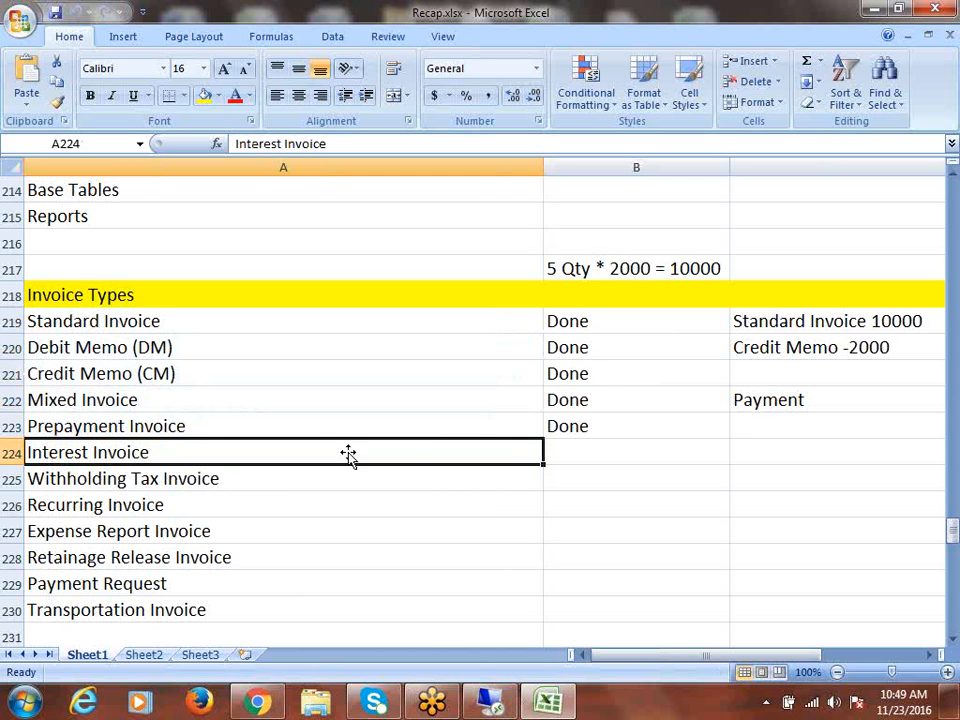
{"action": "key", "text": "ctrl+c"}
{"action": "scroll", "coordinate": [350, 458], "scroll_direction": "down", "scroll_amount": 18}
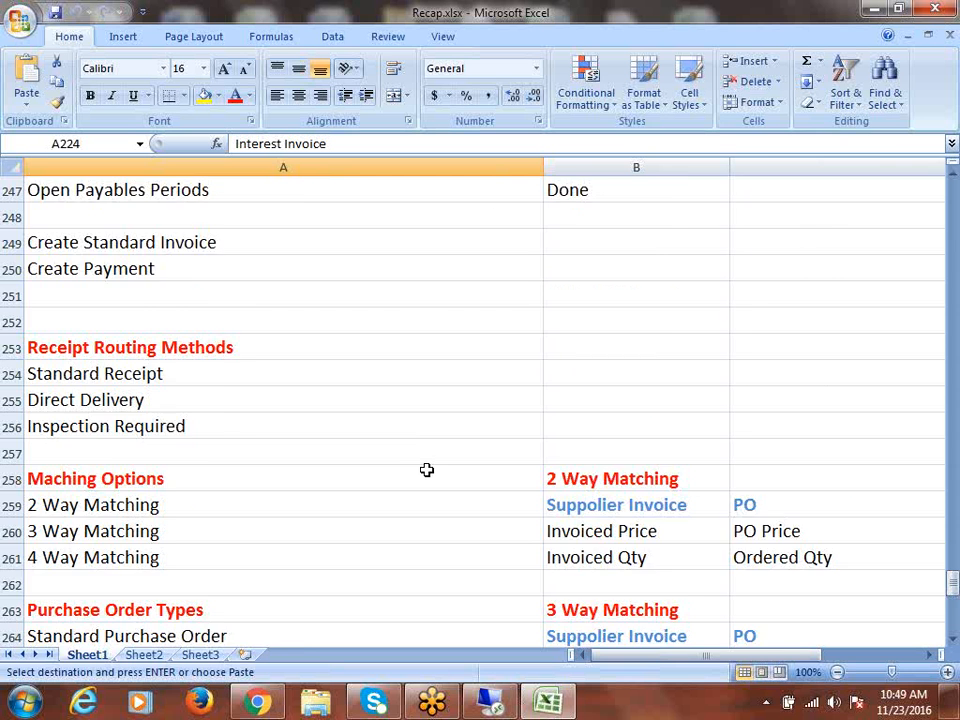
{"action": "scroll", "coordinate": [430, 464], "scroll_direction": "down", "scroll_amount": 3}
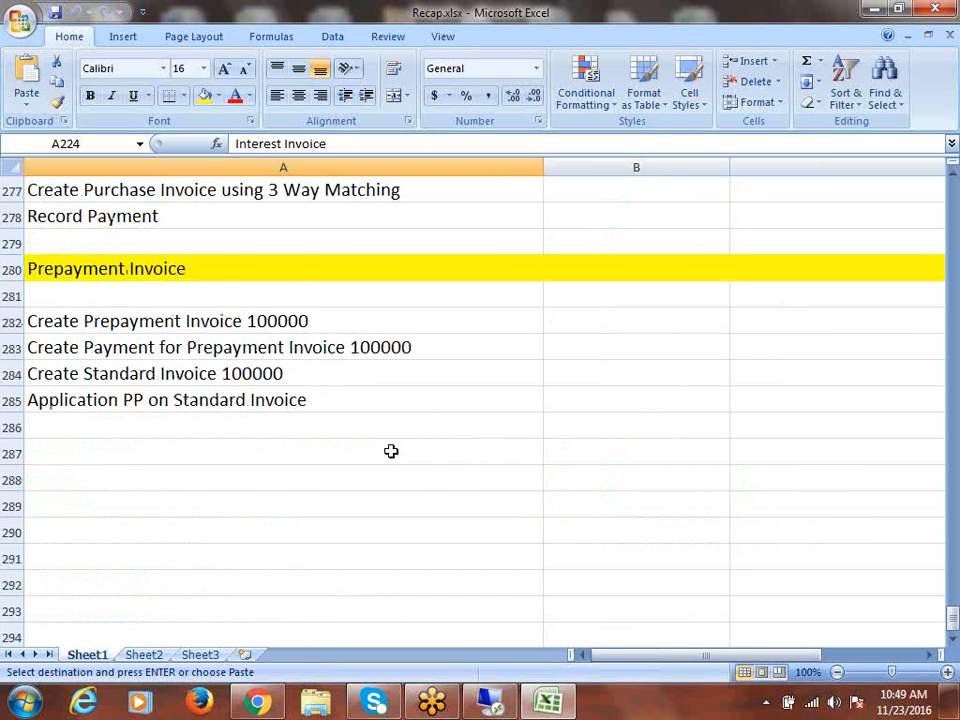
{"action": "scroll", "coordinate": [186, 355], "scroll_direction": "up", "scroll_amount": 1}
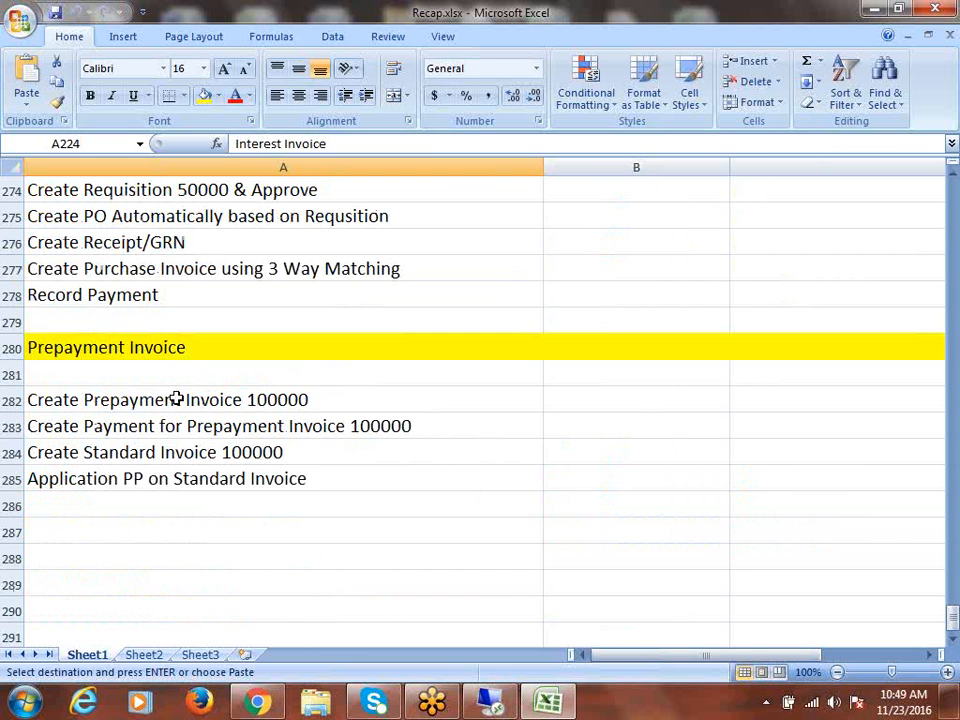
{"action": "left_click_drag", "start_coordinate": [141, 410], "coordinate": [161, 480]}
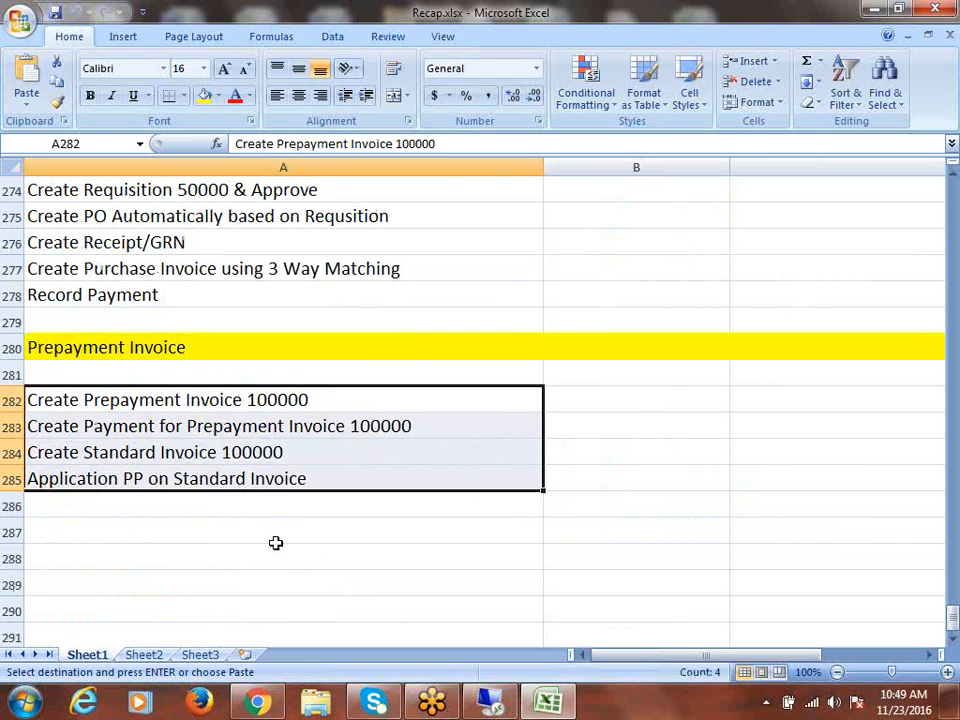
{"action": "left_click", "coordinate": [174, 525]}
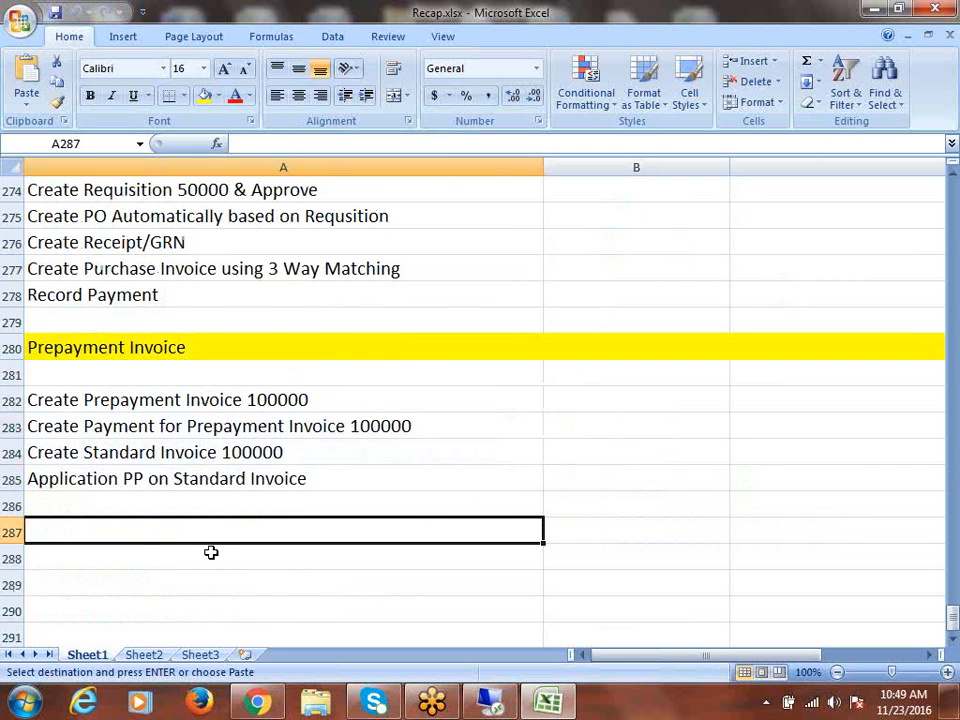
{"action": "scroll", "coordinate": [220, 551], "scroll_direction": "down", "scroll_amount": 1}
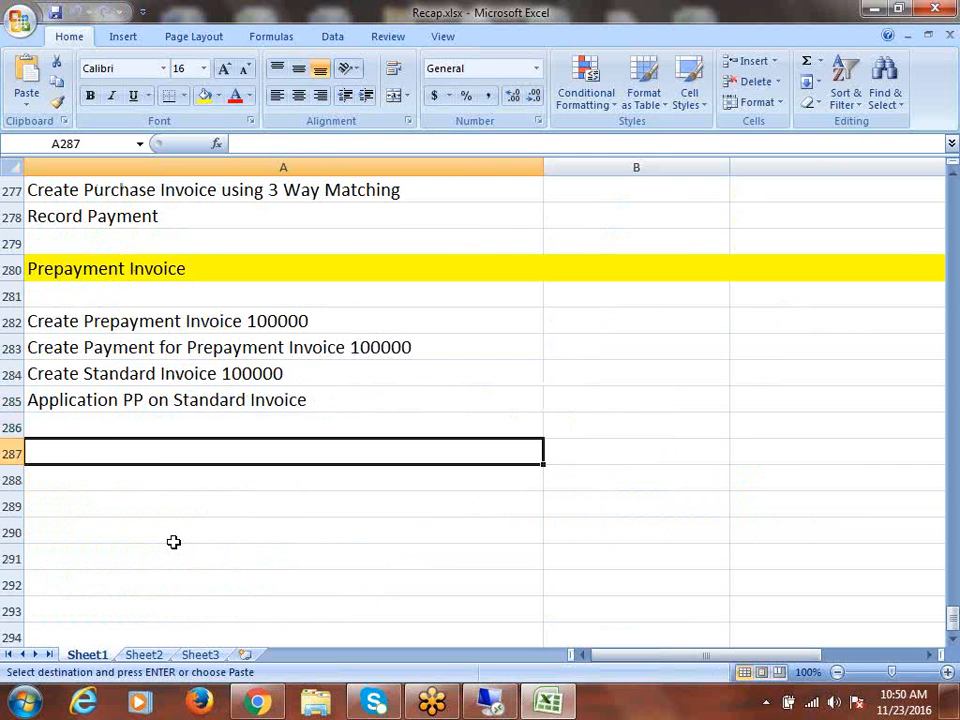
{"action": "key", "text": "ctrl+v"}
{"action": "key", "text": "Escape"}
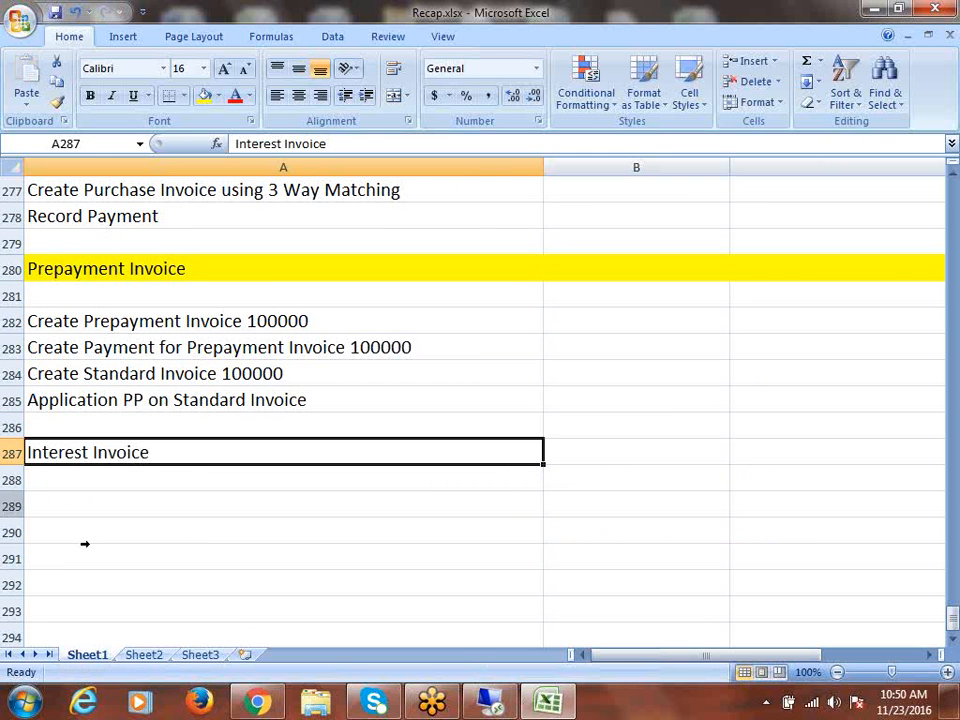
- Fill the whole Interest Invoice row 287 with yellow to mark it as a section heading
{"action": "left_click", "coordinate": [5, 453]}
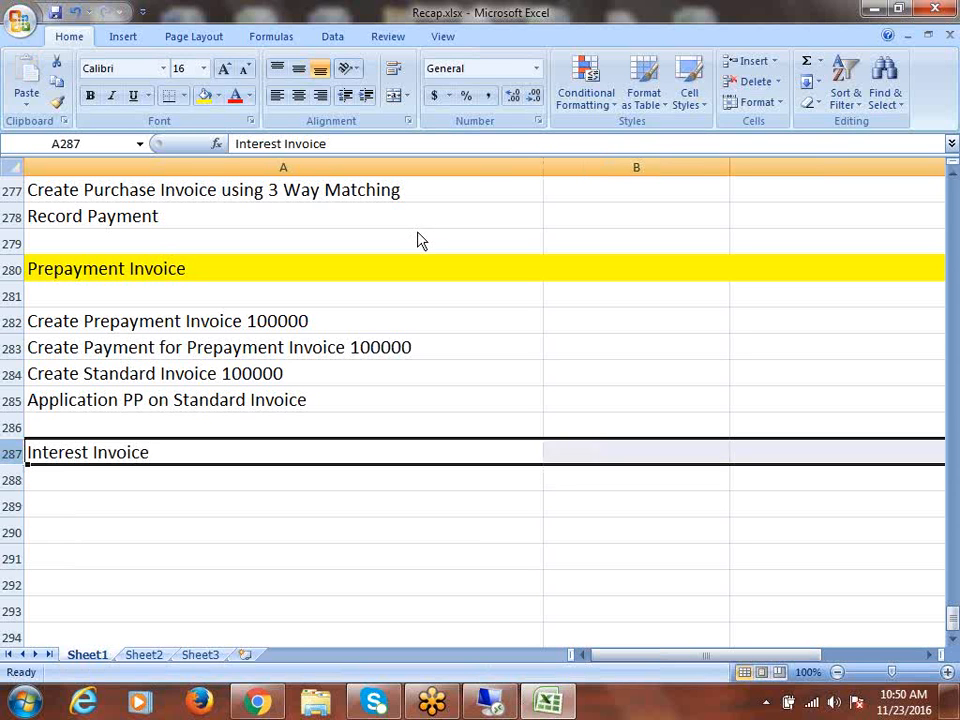
{"action": "left_click", "coordinate": [203, 97]}
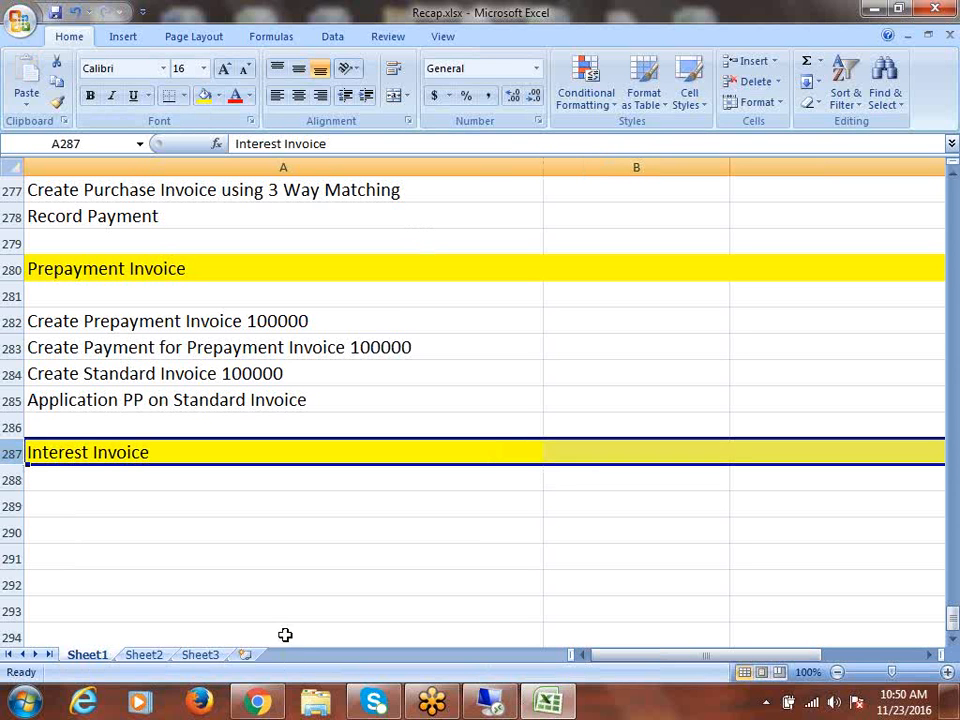
{"action": "left_click", "coordinate": [117, 476]}
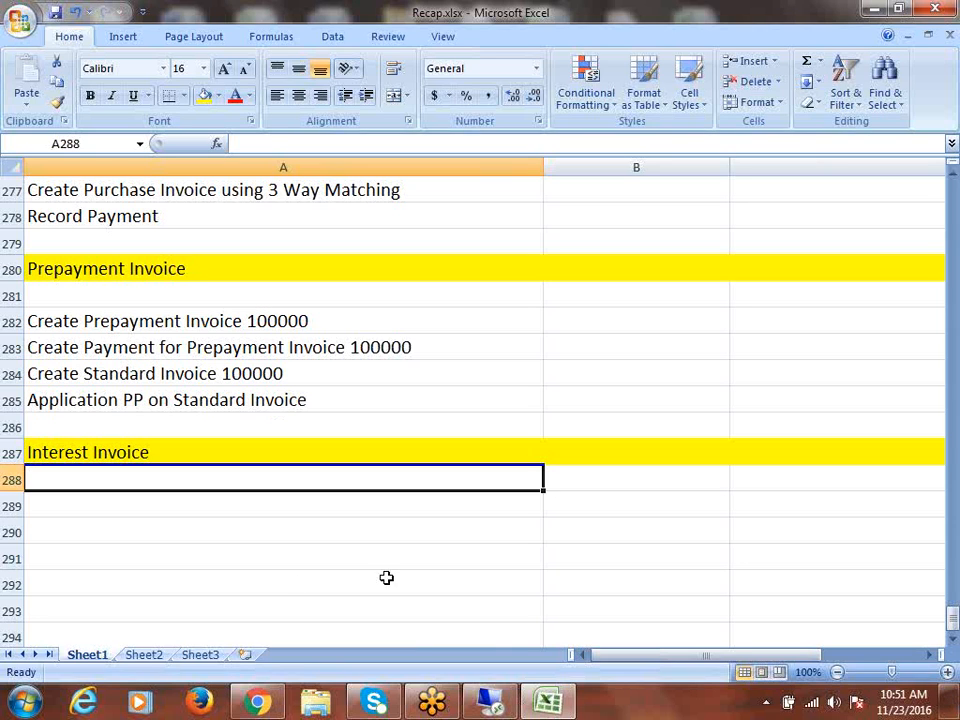
{"action": "left_click", "coordinate": [600, 26]}
{"action": "left_click", "coordinate": [600, 26]}
{"action": "left_click", "coordinate": [855, 29]}
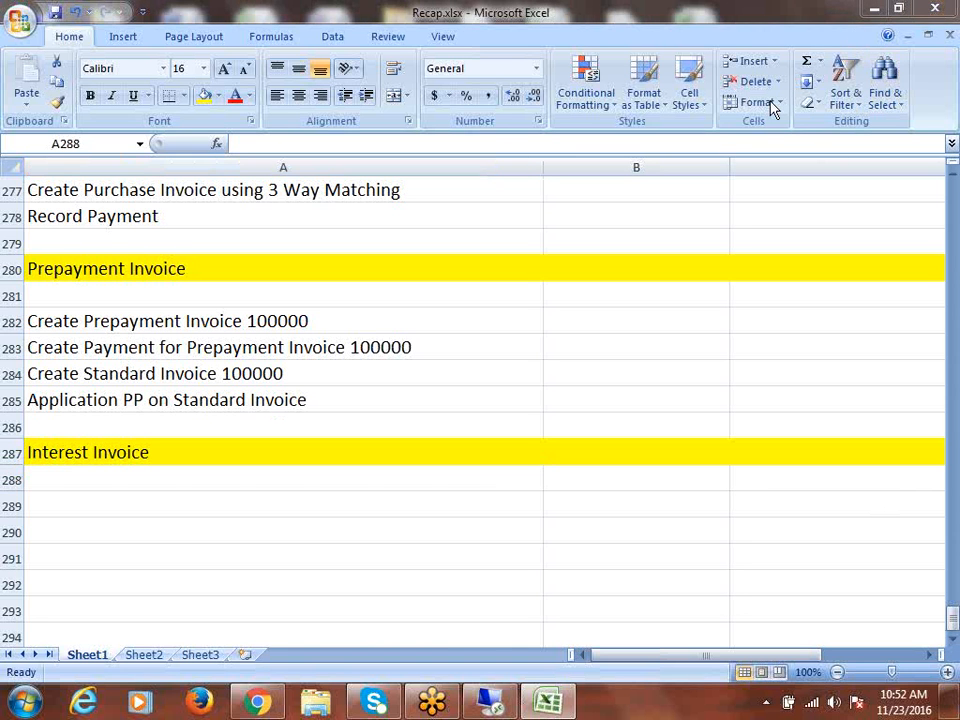
- Enter "Set Payable Options for Interest Invoice" in cell A288, directly below the Interest Invoice heading
{"action": "left_click", "coordinate": [62, 476]}
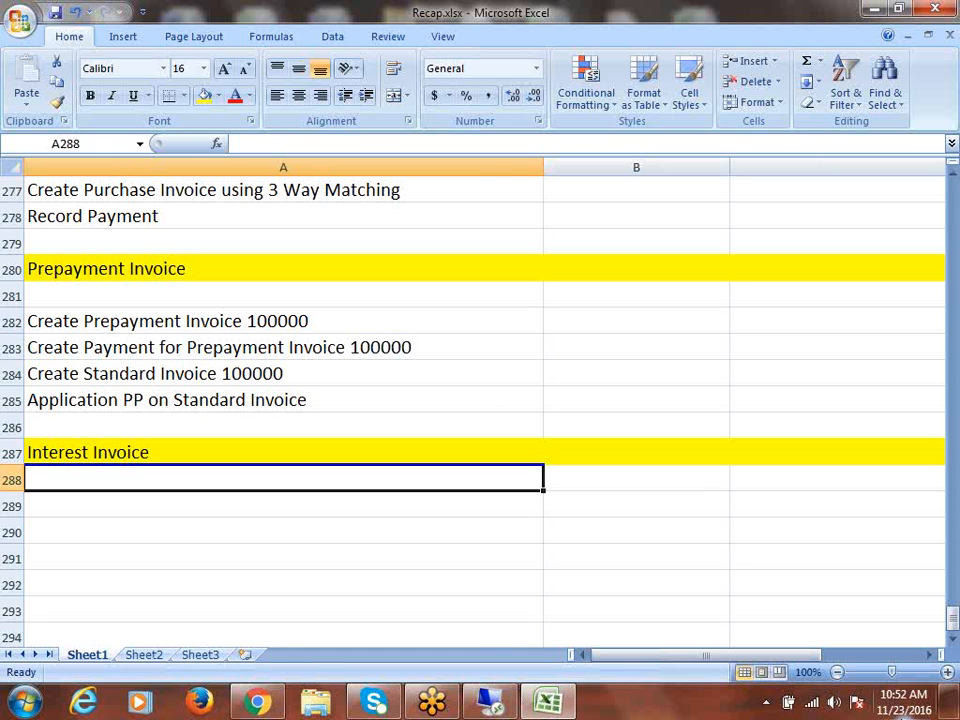
{"action": "type", "text": "Setu"}
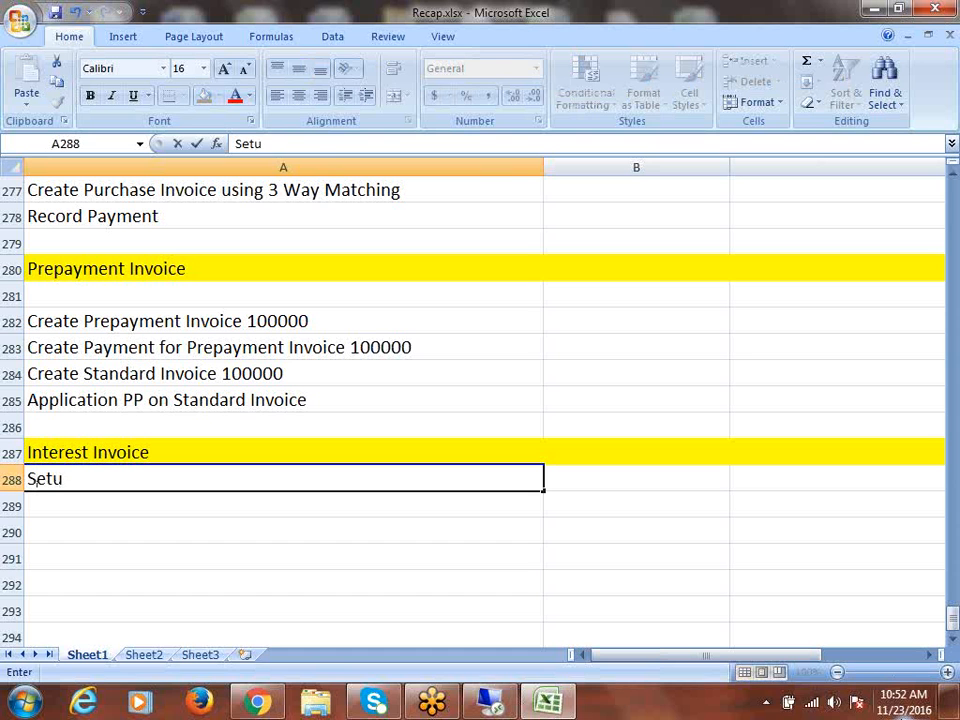
{"action": "key", "text": "BackSpace"}
{"action": "type", "text": "Payabl"}
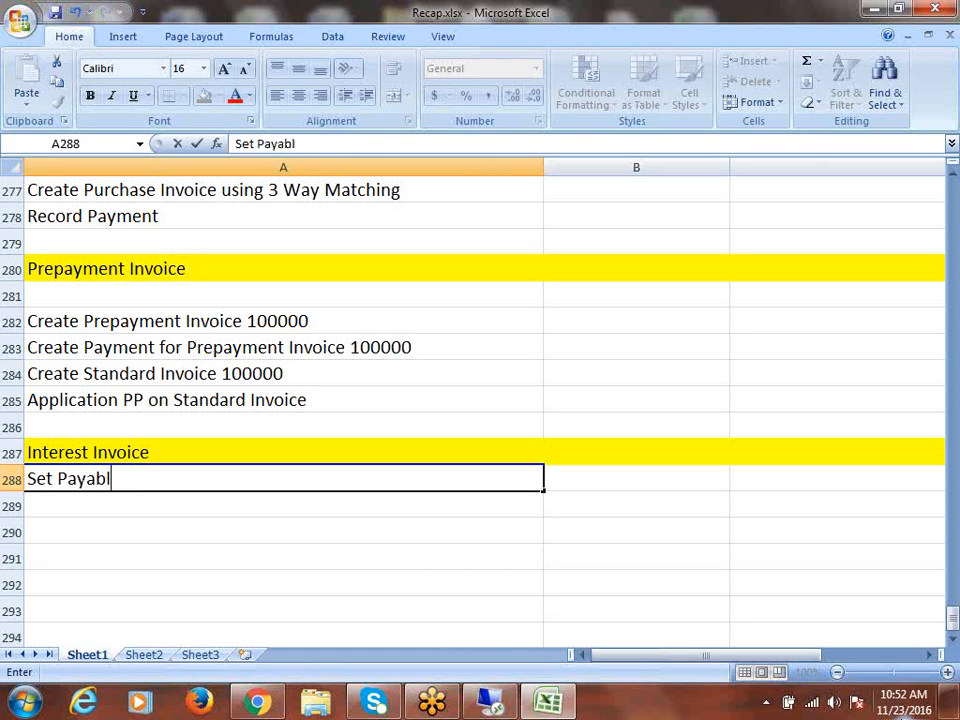
{"action": "type", "text": "e Optio"}
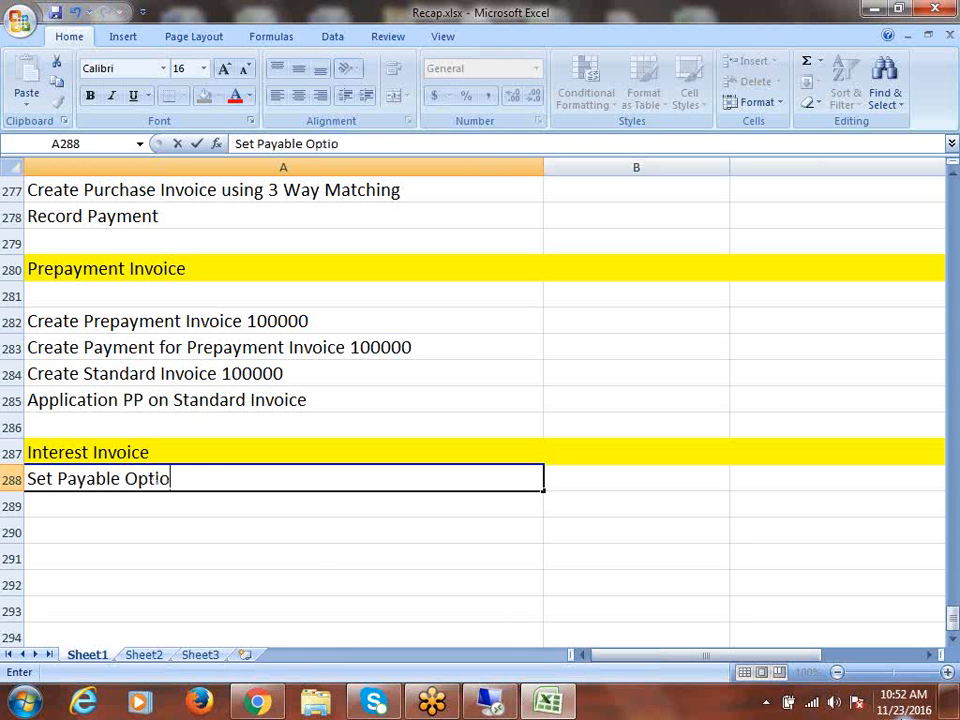
{"action": "type", "text": "ns for Int"}
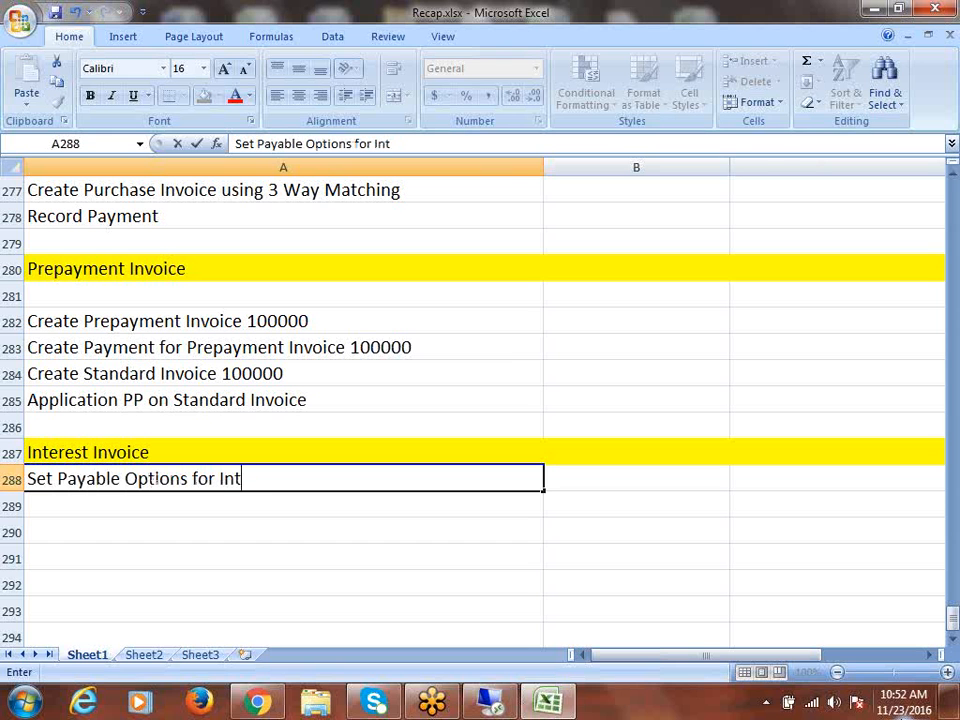
{"action": "type", "text": "erest Invoice"}
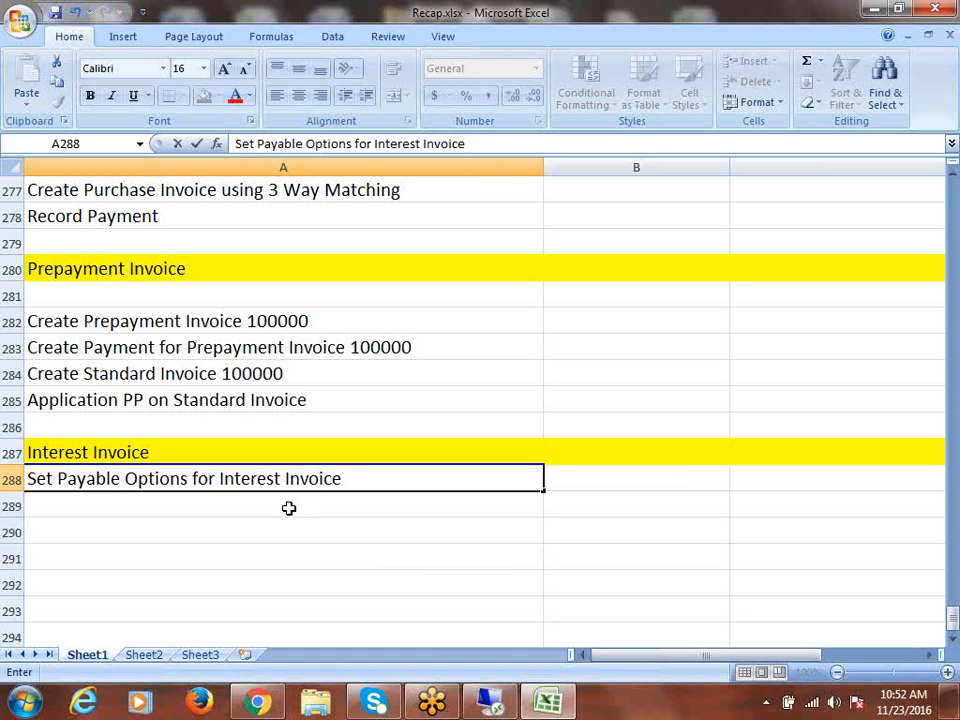
{"action": "key", "text": "Return"}
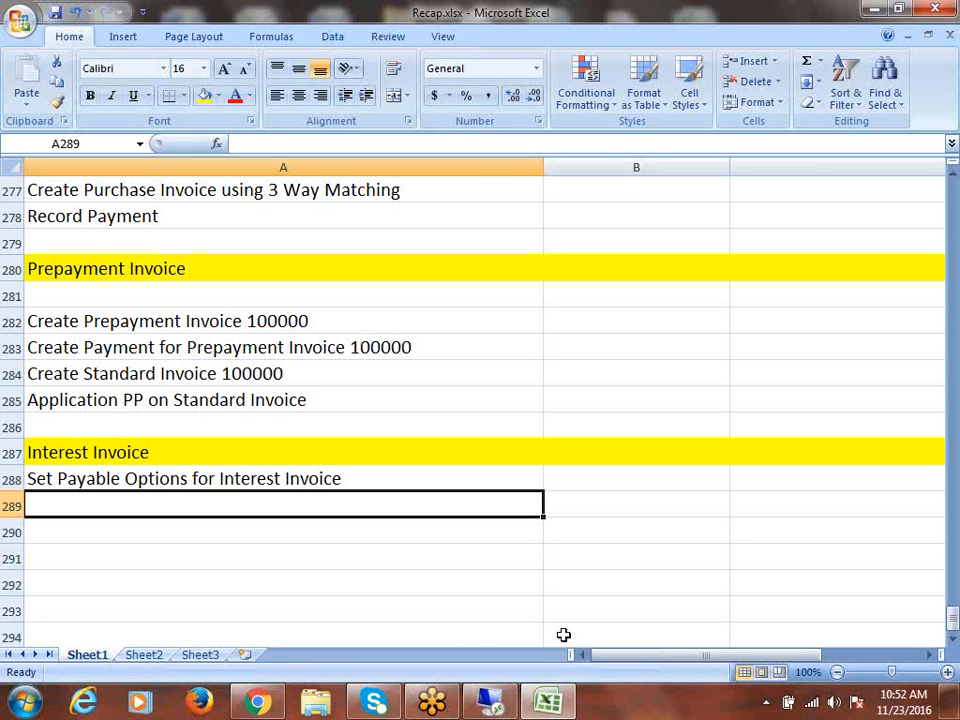
- Enter "Enable Create Interest Invoice at Supplier" in cell A289 and save the workbook
{"action": "type", "text": "C"}
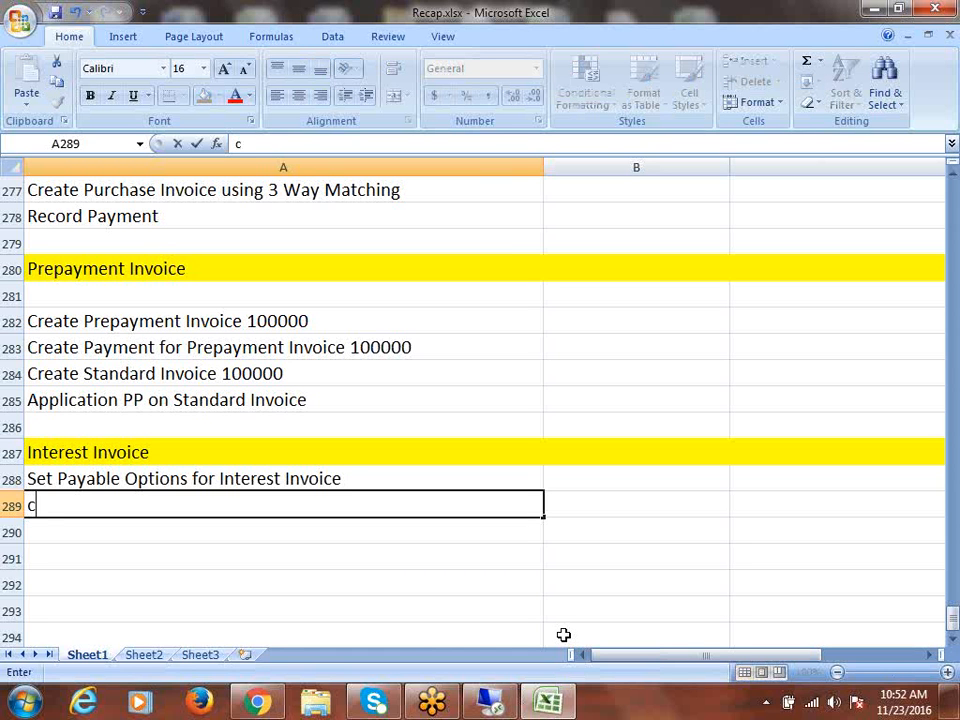
{"action": "key", "text": "BackSpace"}
{"action": "type", "text": "e"}
{"action": "key", "text": "BackSpace"}
{"action": "type", "text": "Enable"}
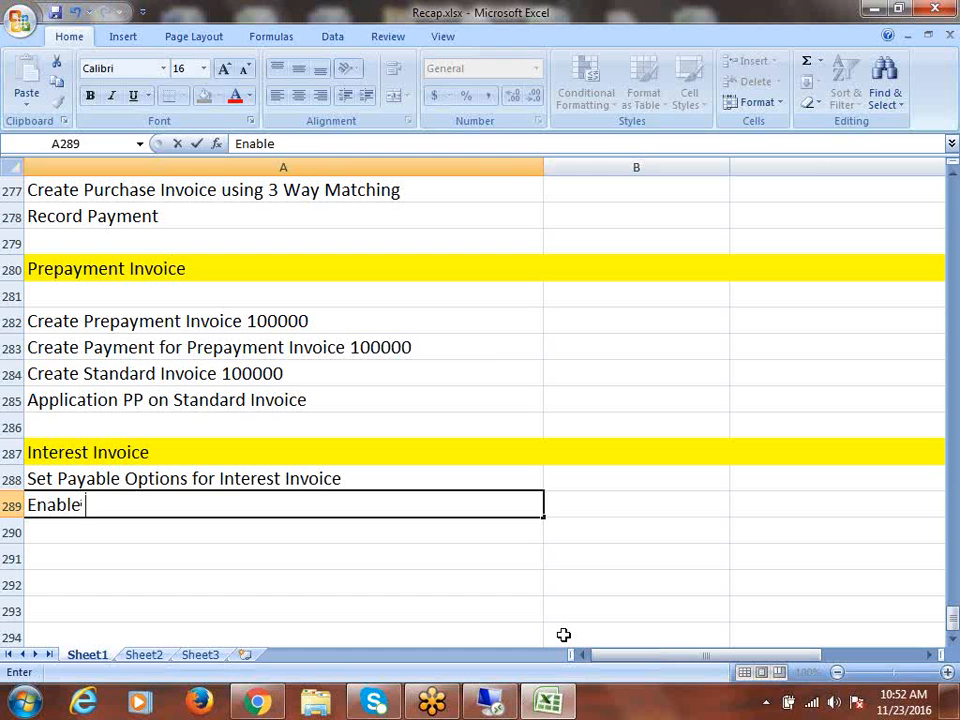
{"action": "type", "text": "Create "}
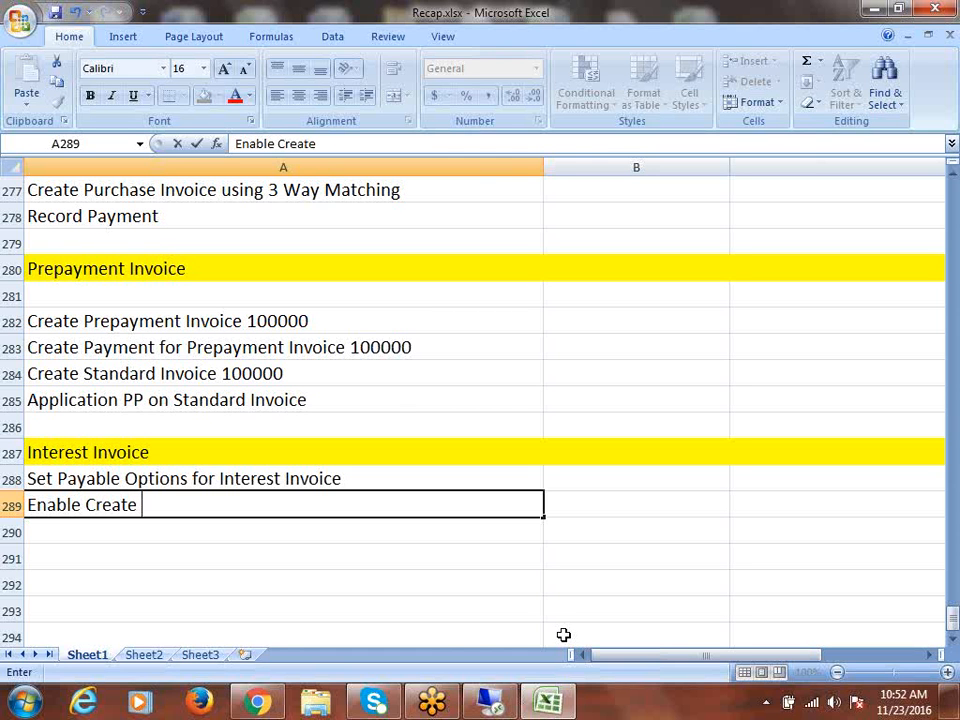
{"action": "type", "text": "Interest Invboi"}
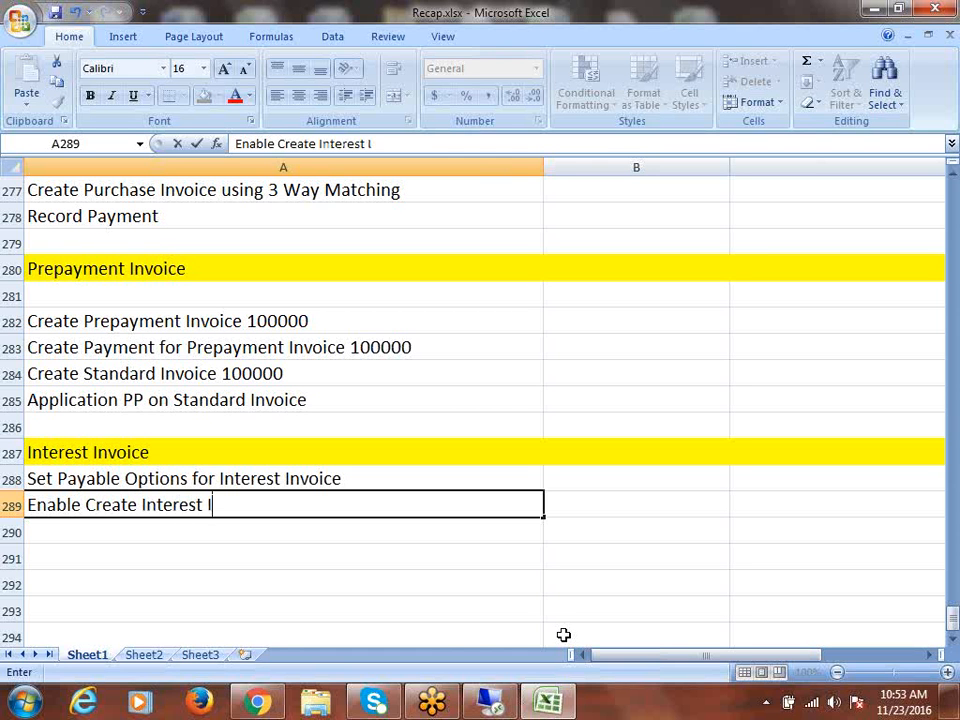
{"action": "key", "text": "BackSpace"}
{"action": "key", "text": "BackSpace"}
{"action": "key", "text": "BackSpace"}
{"action": "type", "text": "v"}
{"action": "key", "text": "BackSpace"}
{"action": "type", "text": "oice"}
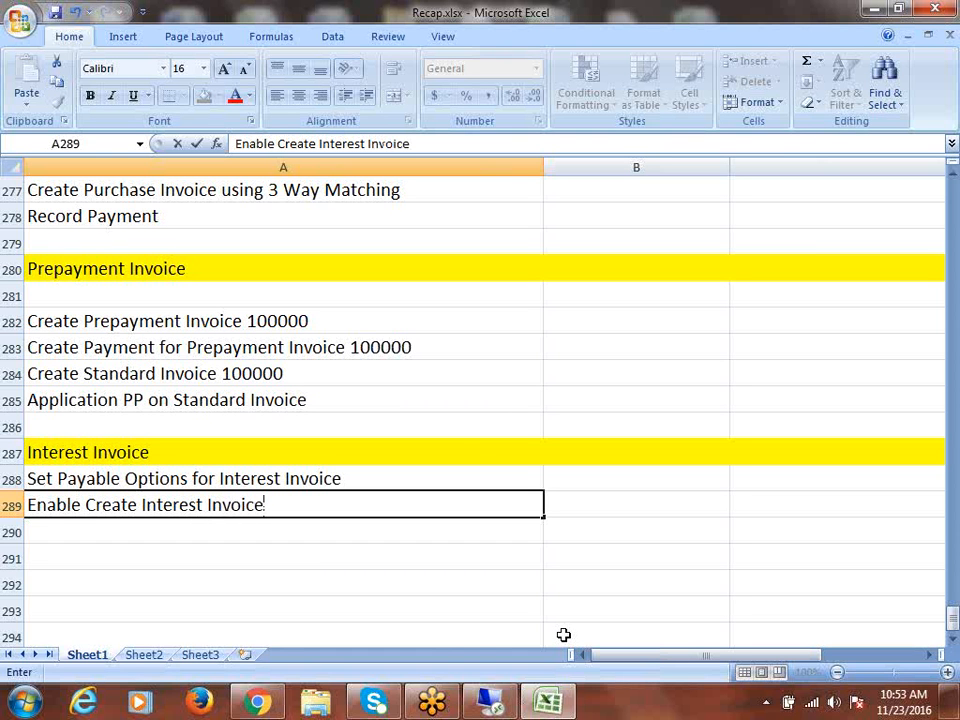
{"action": "type", "text": " at Supplier"}
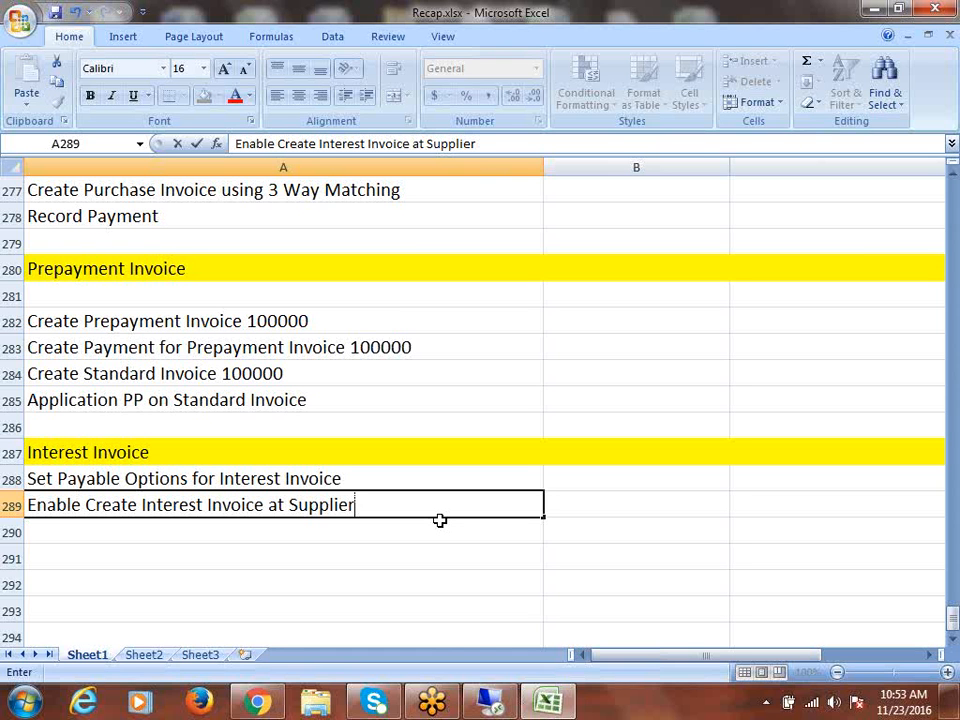
{"action": "key", "text": "ctrl+s"}
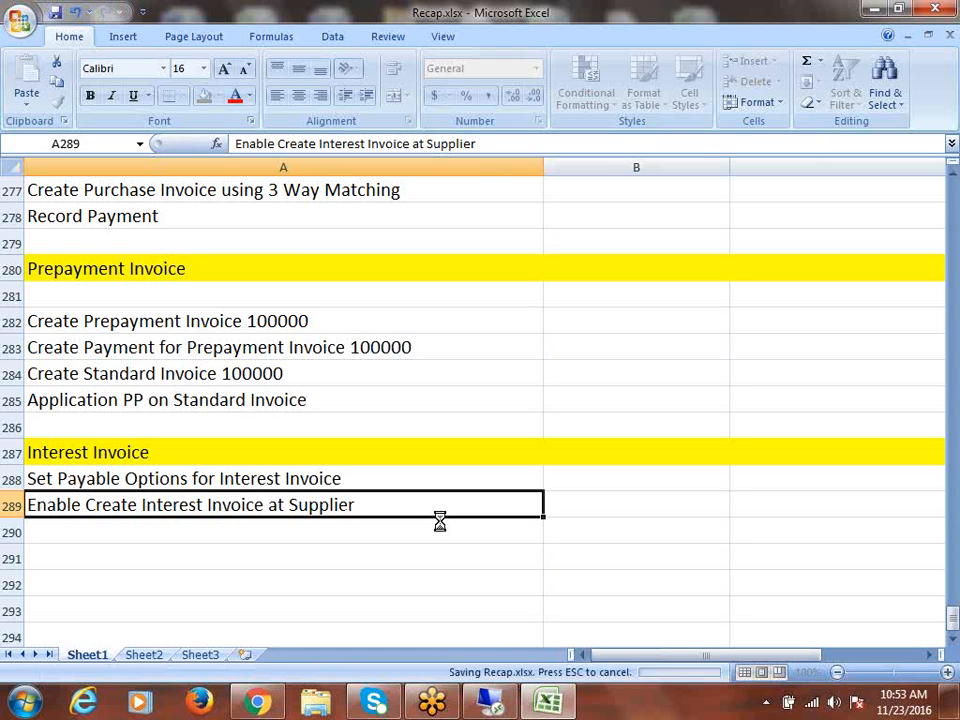
{"action": "left_click", "coordinate": [72, 526]}
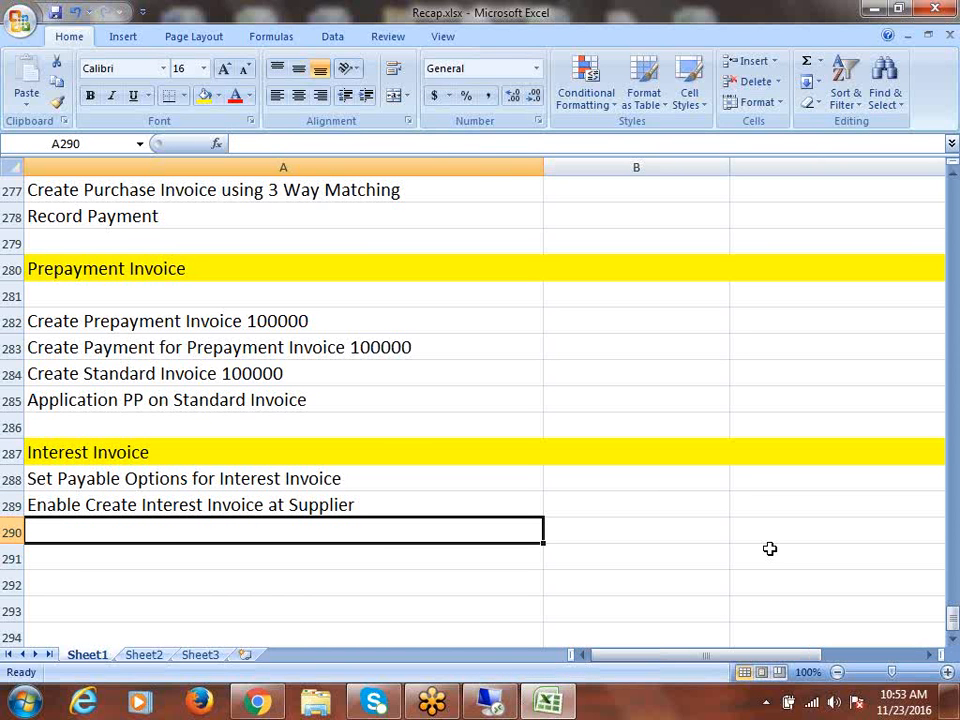
{"action": "type", "text": "Create"}
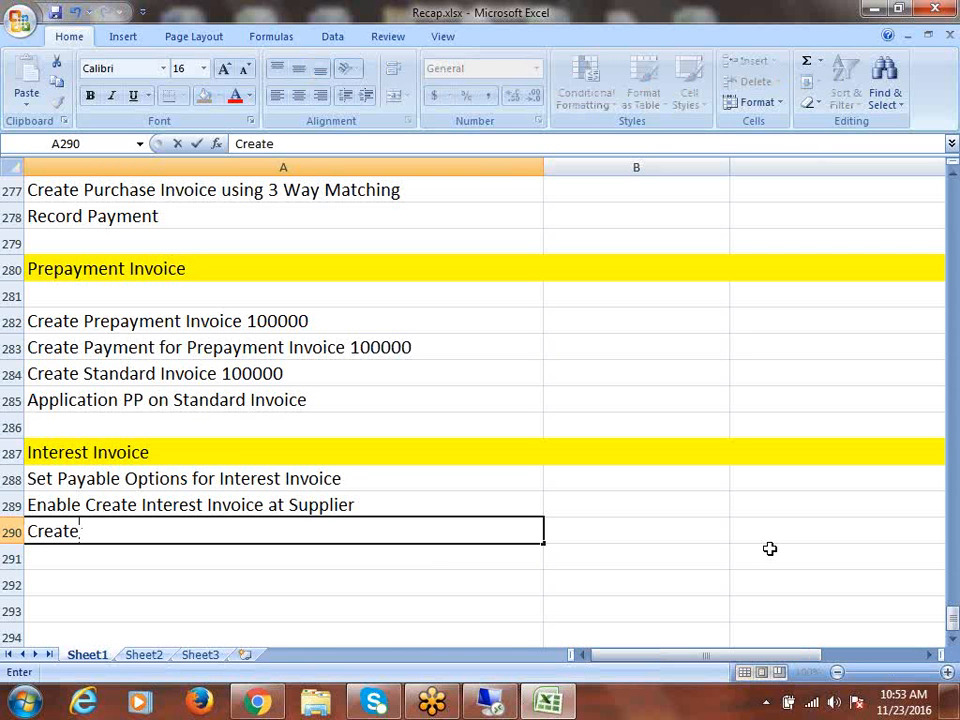
{"action": "key", "text": "BackSpace"}
{"action": "key", "text": "BackSpace"}
{"action": "key", "text": "BackSpace"}
{"action": "key", "text": "BackSpace"}
{"action": "key", "text": "BackSpace"}
{"action": "key", "text": "BackSpace"}
{"action": "type", "text": "Define "}
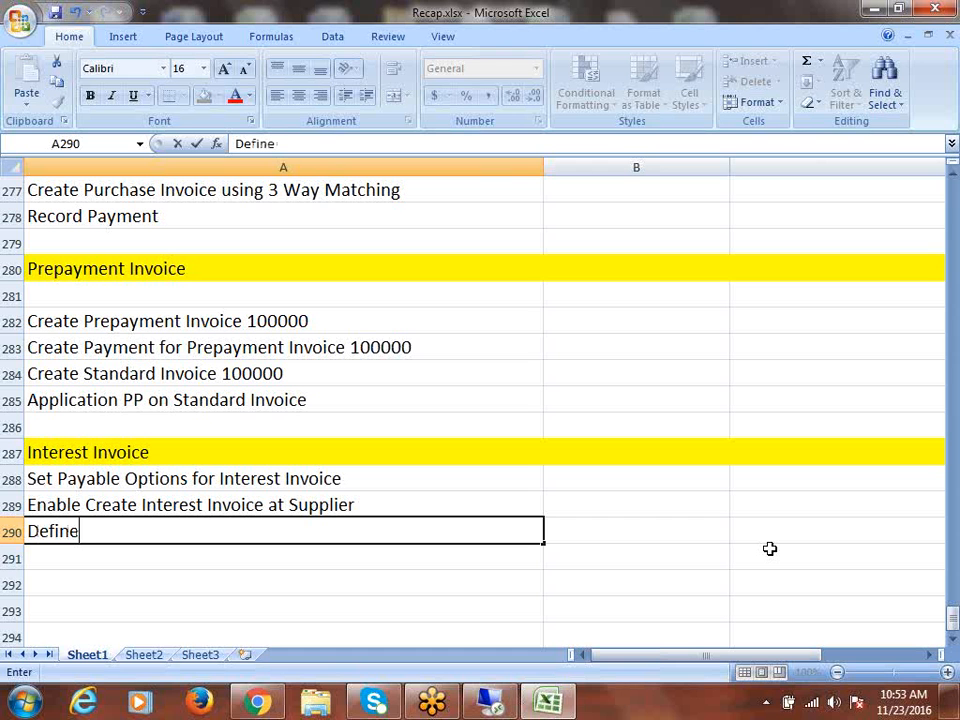
{"action": "type", "text": "Inte"}
{"action": "key", "text": "BackSpace"}
{"action": "key", "text": "BackSpace"}
{"action": "key", "text": "BackSpace"}
{"action": "key", "text": "BackSpace"}
{"action": "key", "text": "BackSpace"}
{"action": "key", "text": "BackSpace"}
{"action": "key", "text": "BackSpace"}
{"action": "key", "text": "BackSpace"}
{"action": "key", "text": "BackSpace"}
{"action": "key", "text": "BackSpace"}
{"action": "key", "text": "BackSpace"}
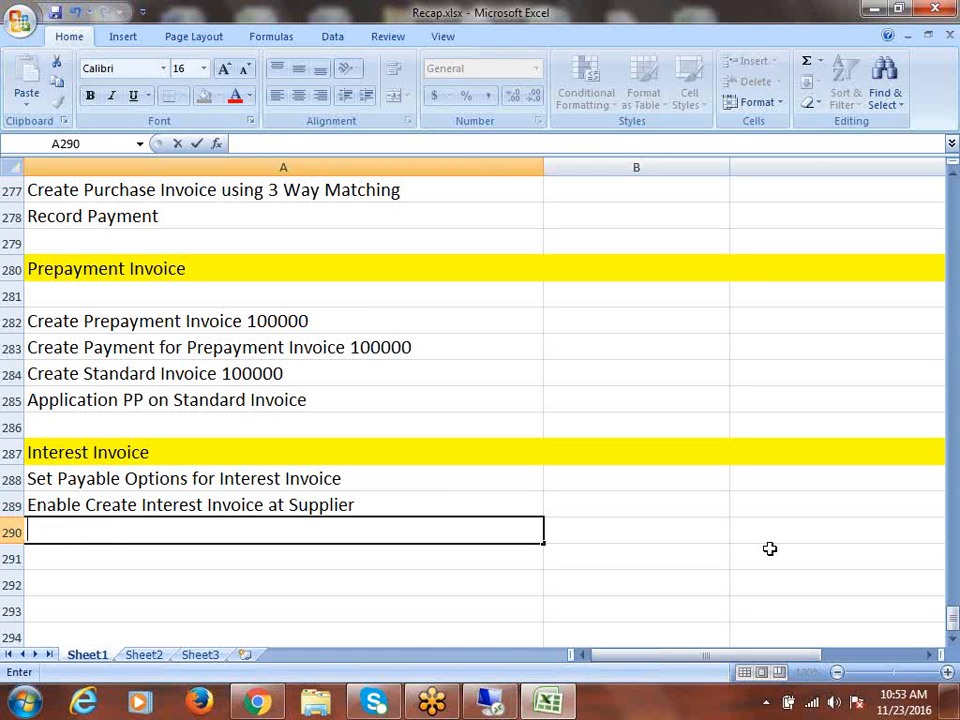
- Enter "Set Interest Rates" in cell A290, below the supplier setup line
{"action": "type", "text": "Set I"}
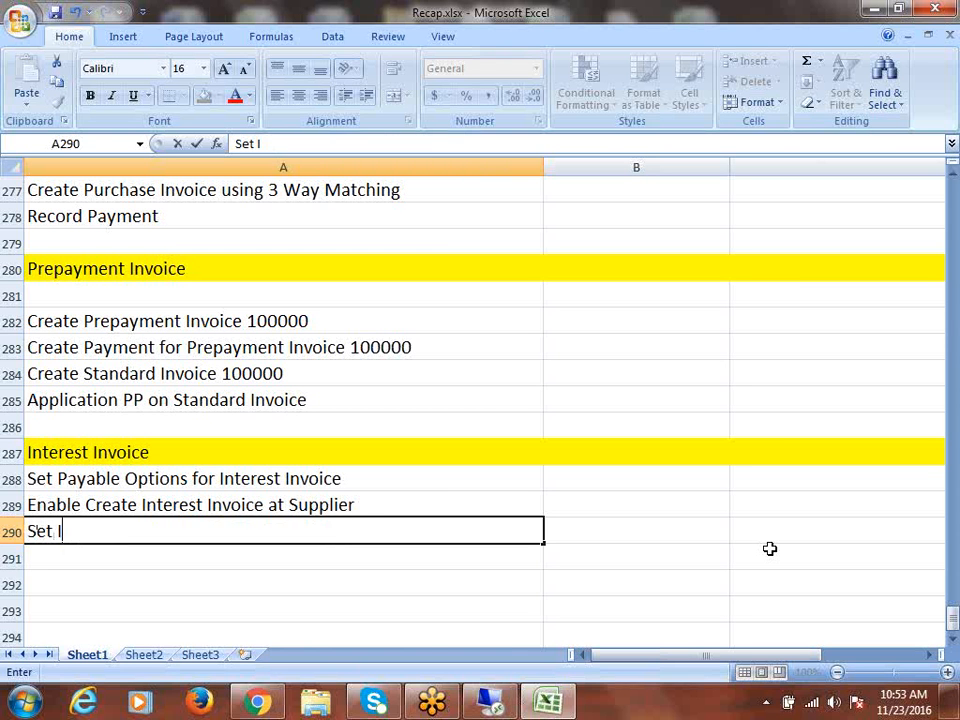
{"action": "type", "text": "nterest Ra"}
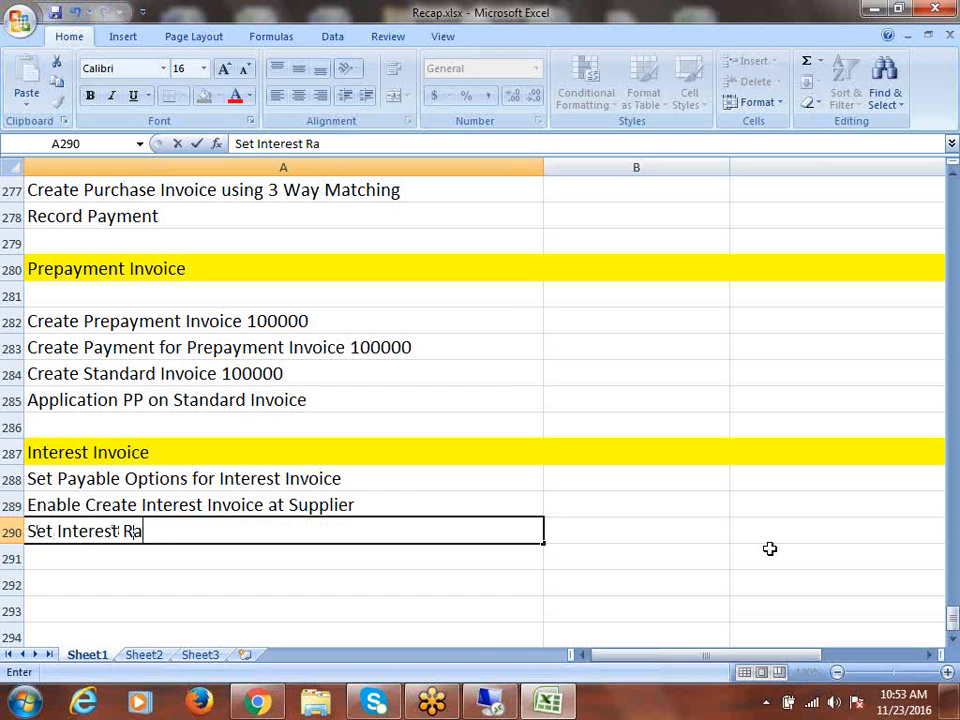
{"action": "type", "text": "tes"}
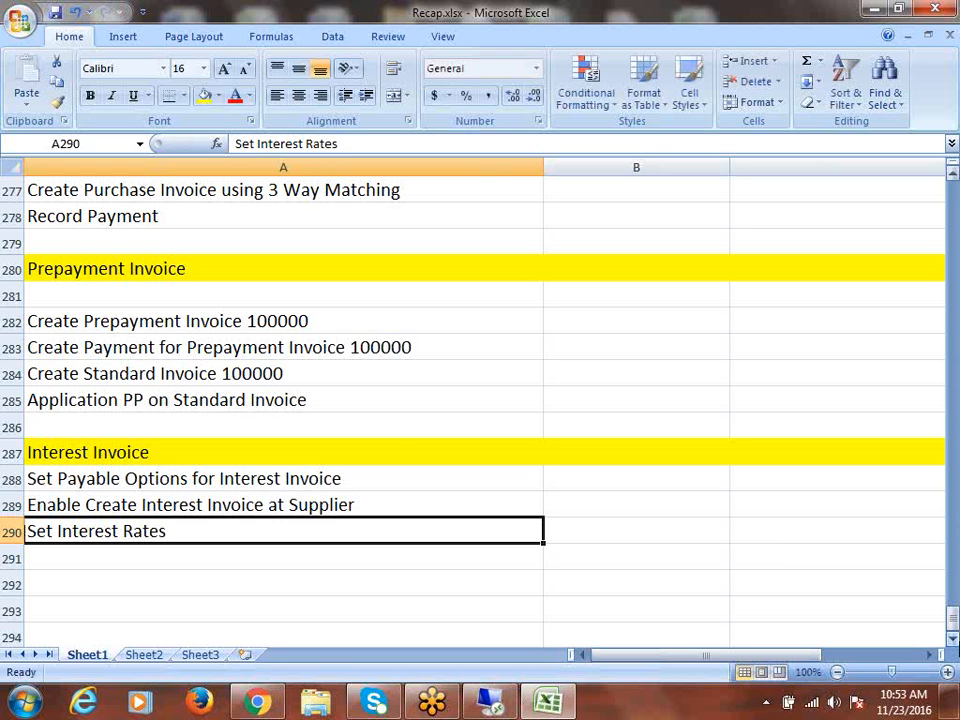
{"action": "left_click", "coordinate": [408, 448]}
{"action": "left_click", "coordinate": [645, 403]}
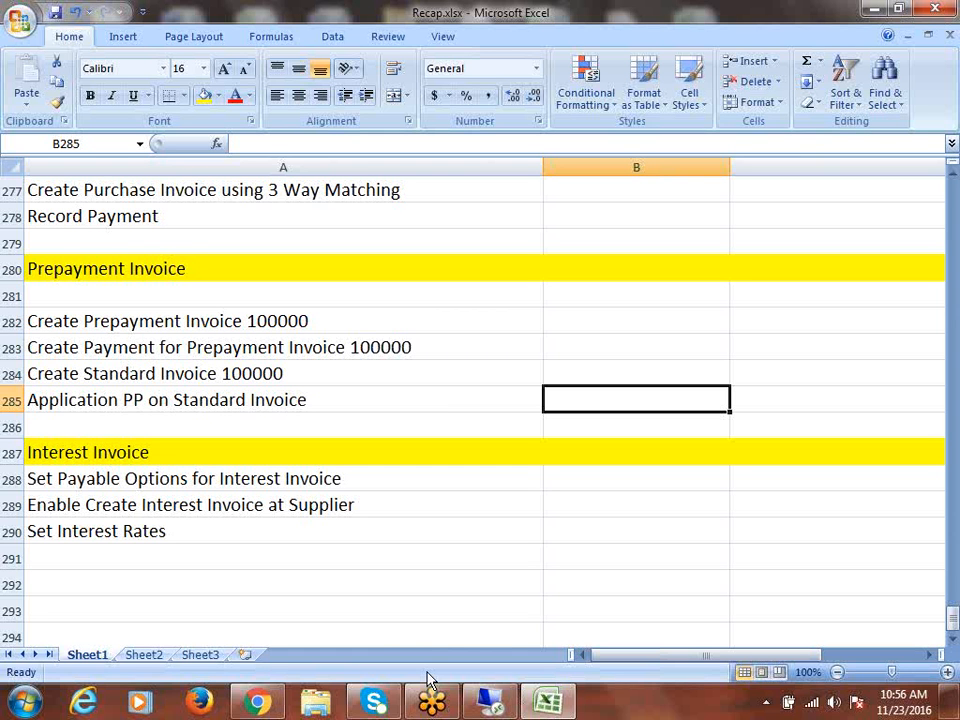
{"action": "left_click", "coordinate": [131, 480]}
{"action": "left_click_drag", "start_coordinate": [131, 480], "coordinate": [161, 527]}
- Enter "Create Standard Invoice with Past using Immediate Payment Term" in cell A292 and autofit column A to its contents
{"action": "scroll", "coordinate": [193, 587], "scroll_direction": "down", "scroll_amount": 2}
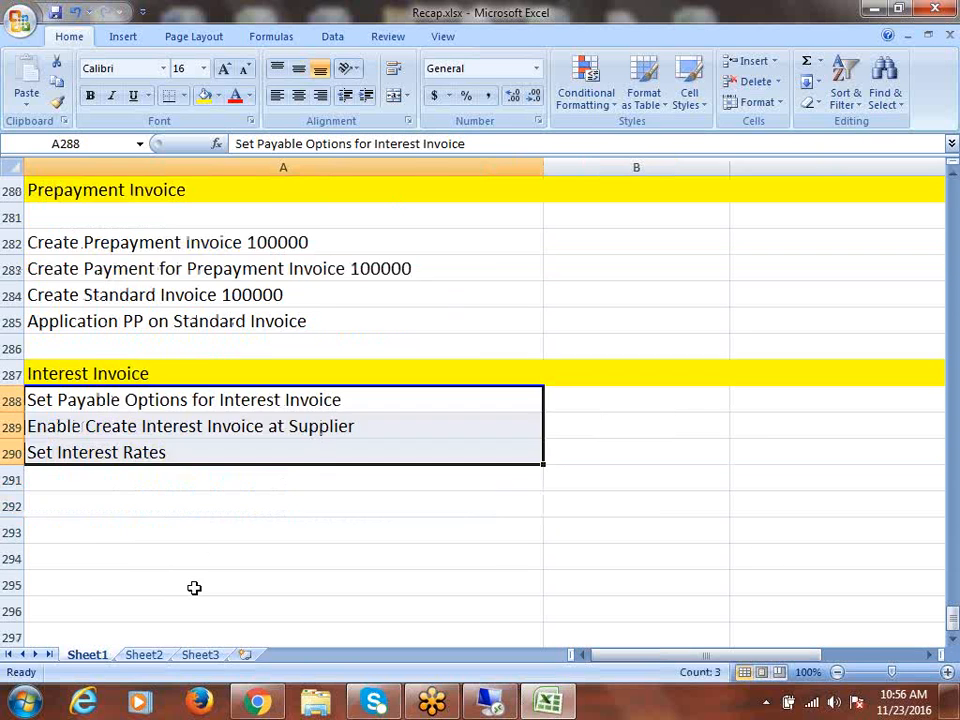
{"action": "left_click", "coordinate": [111, 432]}
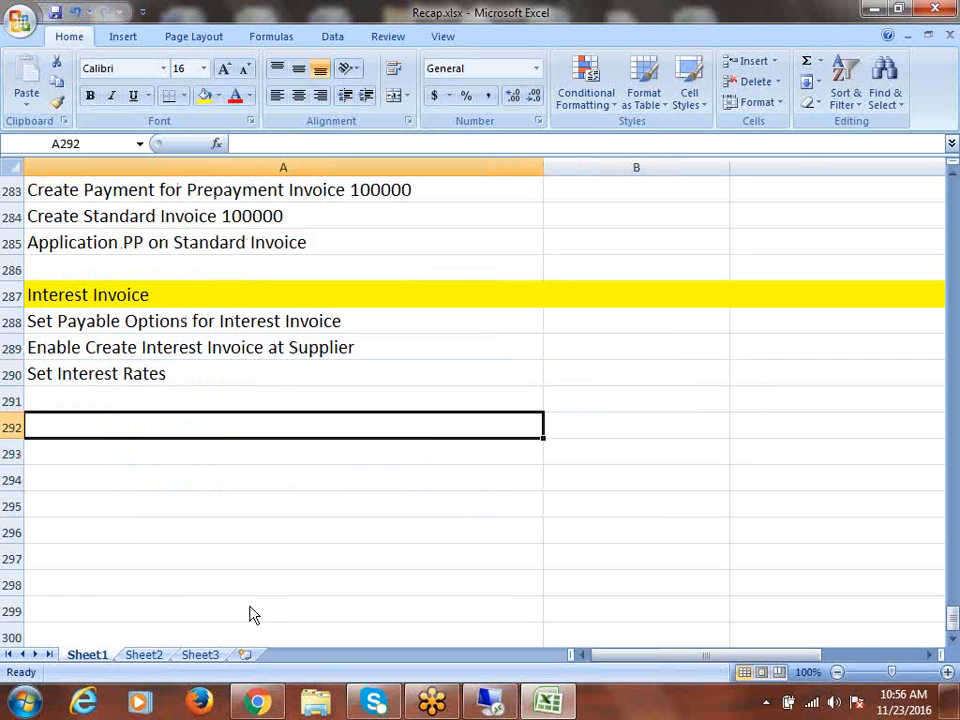
{"action": "type", "text": "Create "}
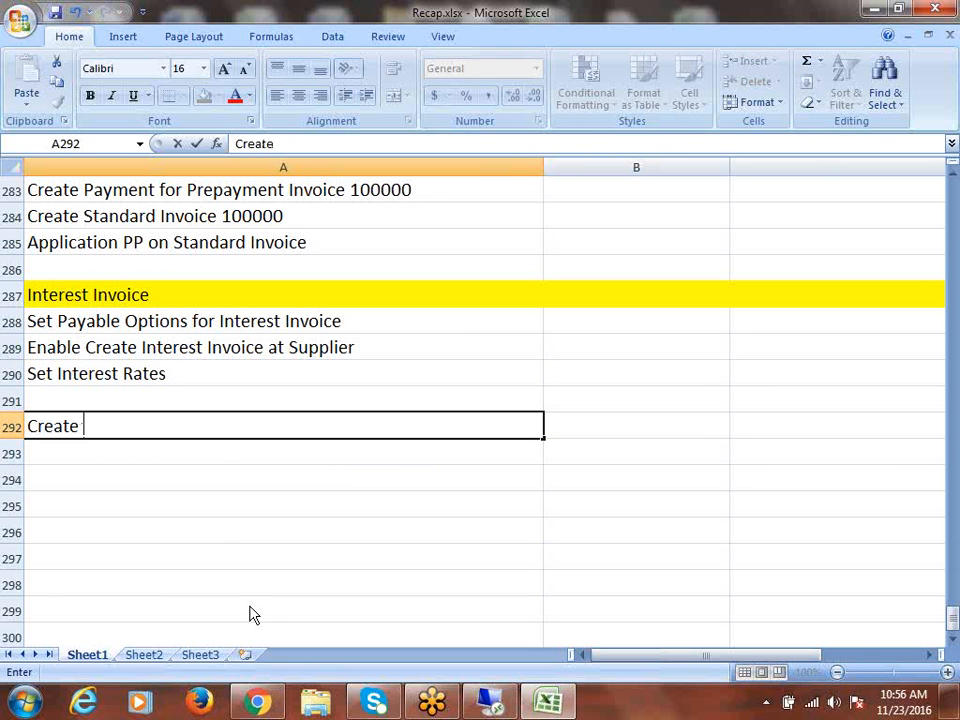
{"action": "type", "text": "Standard Invo"}
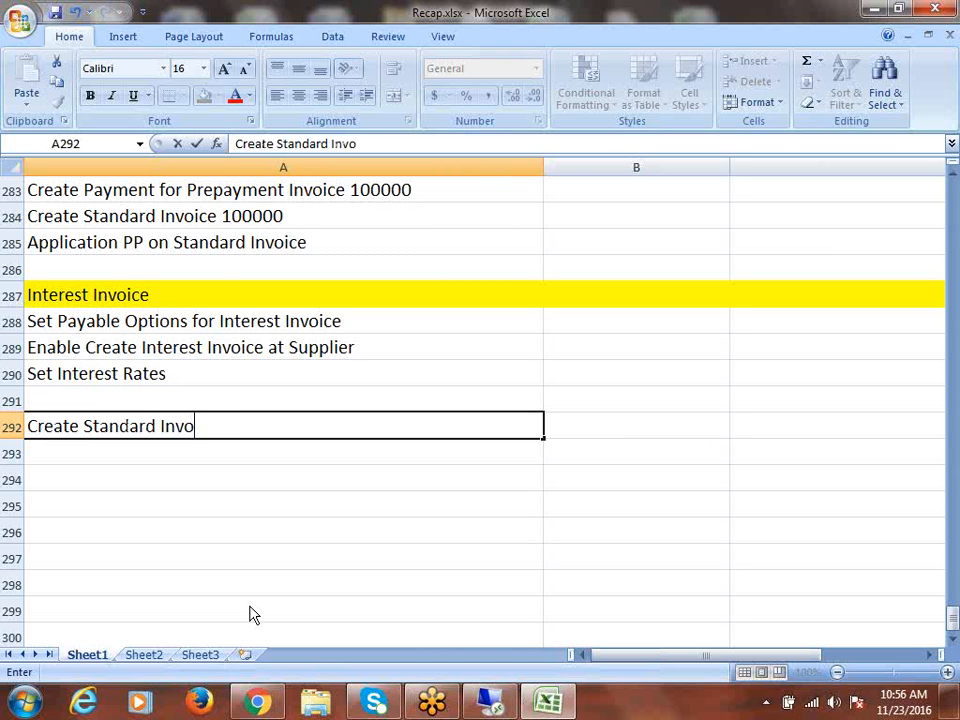
{"action": "type", "text": "ice with Past"}
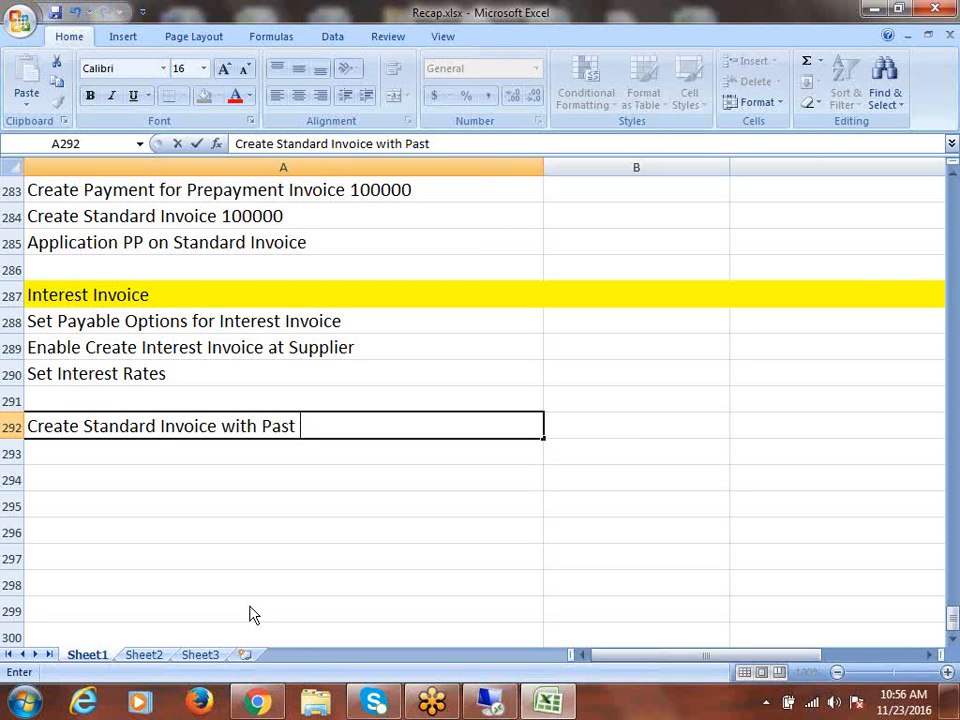
{"action": "type", "text": "using I"}
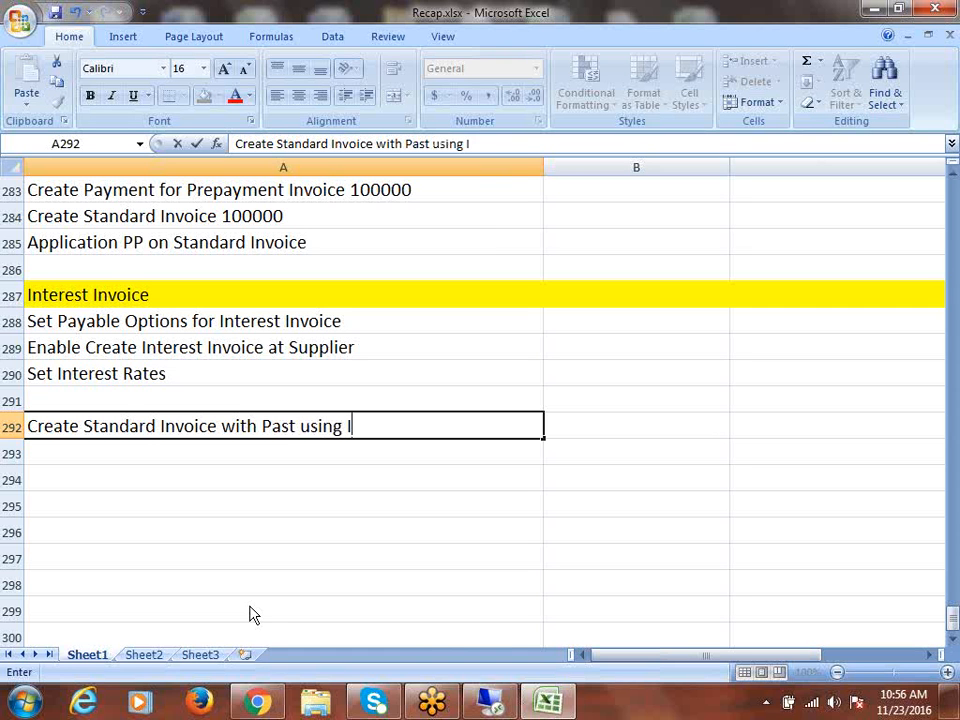
{"action": "type", "text": "mmediate Pa"}
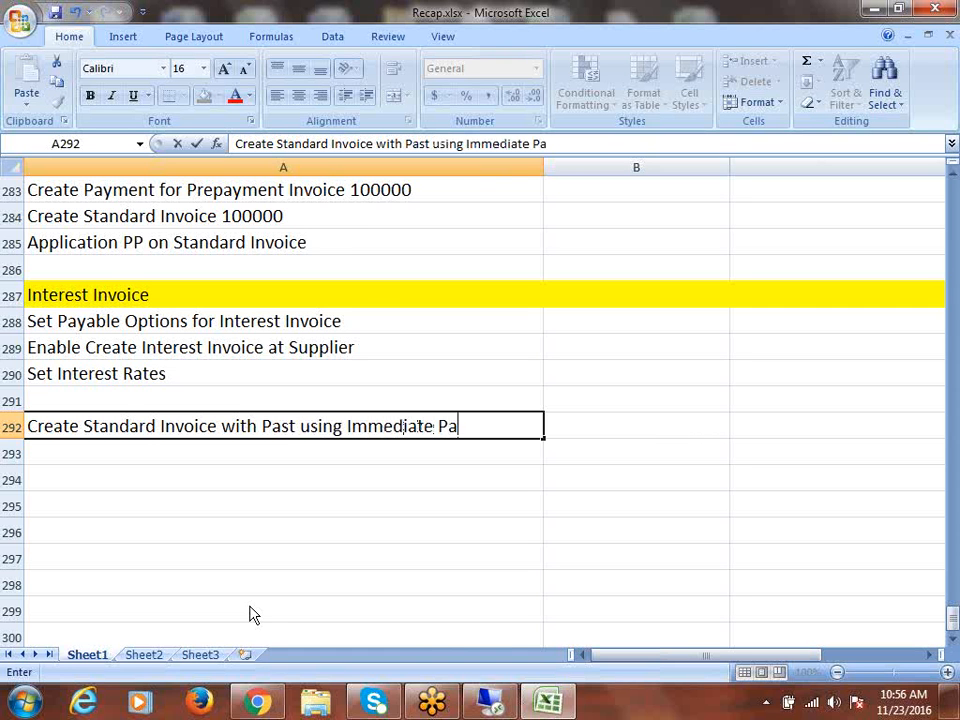
{"action": "type", "text": "yment T er"}
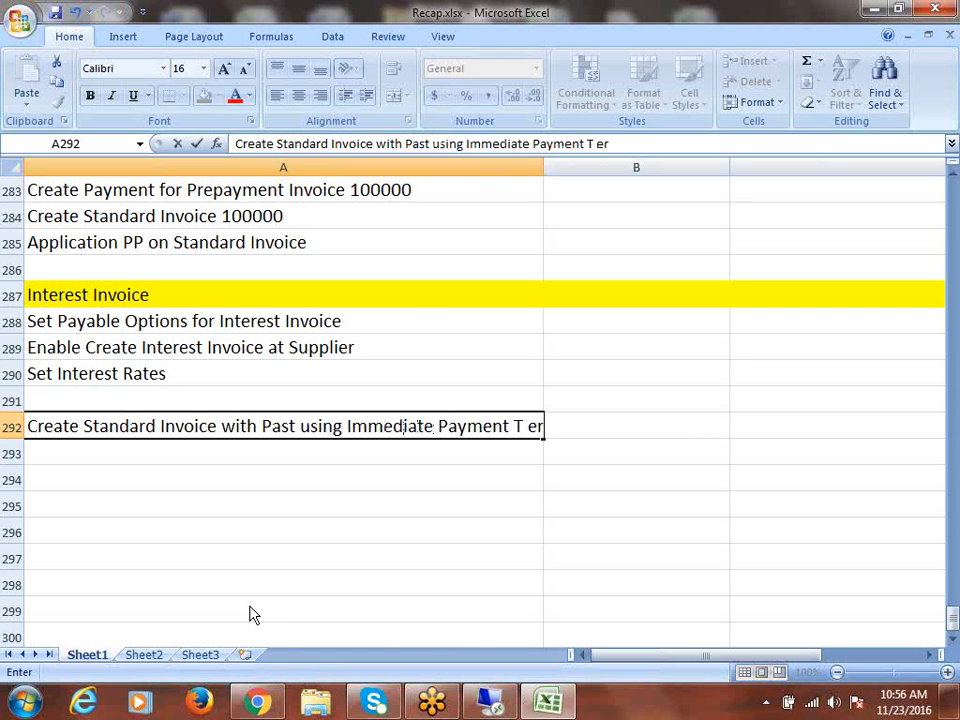
{"action": "key", "text": "BackSpace"}
{"action": "key", "text": "BackSpace"}
{"action": "key", "text": "BackSpace"}
{"action": "type", "text": "erm"}
{"action": "key", "text": "ctrl+Return"}
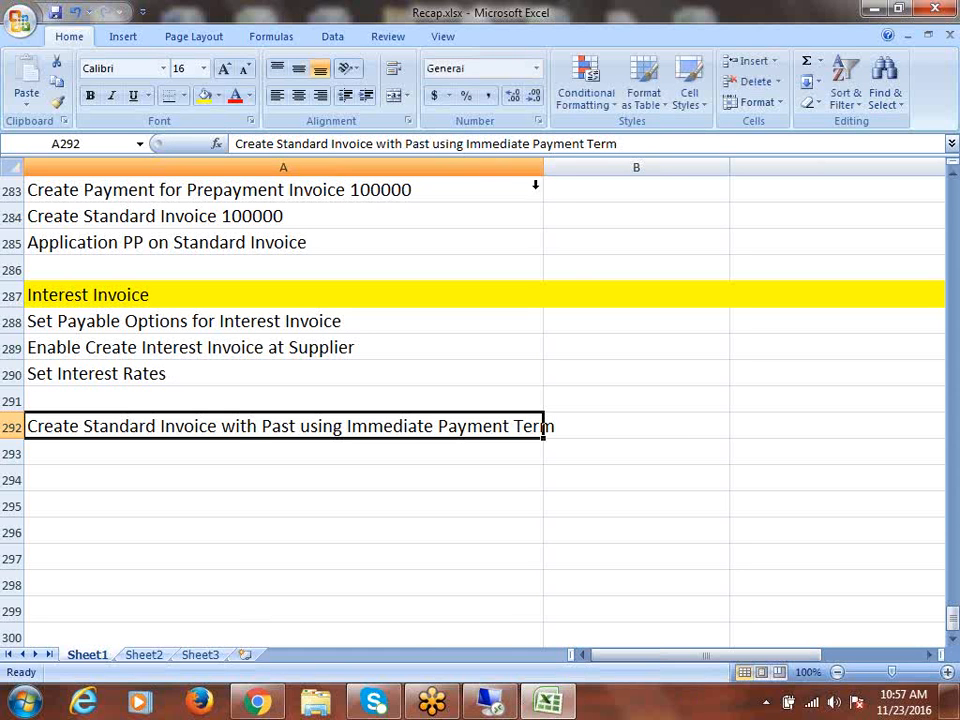
{"action": "double_click", "coordinate": [543, 165]}
- Enter "Process Payment" in cell A293, directly below the standard invoice line
{"action": "left_click", "coordinate": [60, 456]}
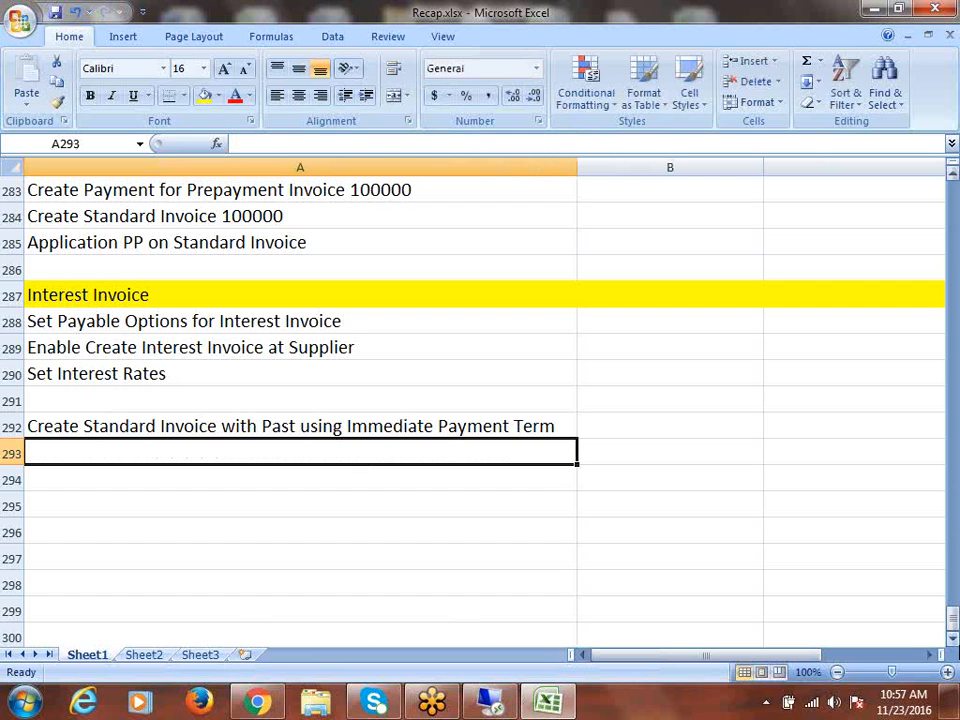
{"action": "type", "text": "Create "}
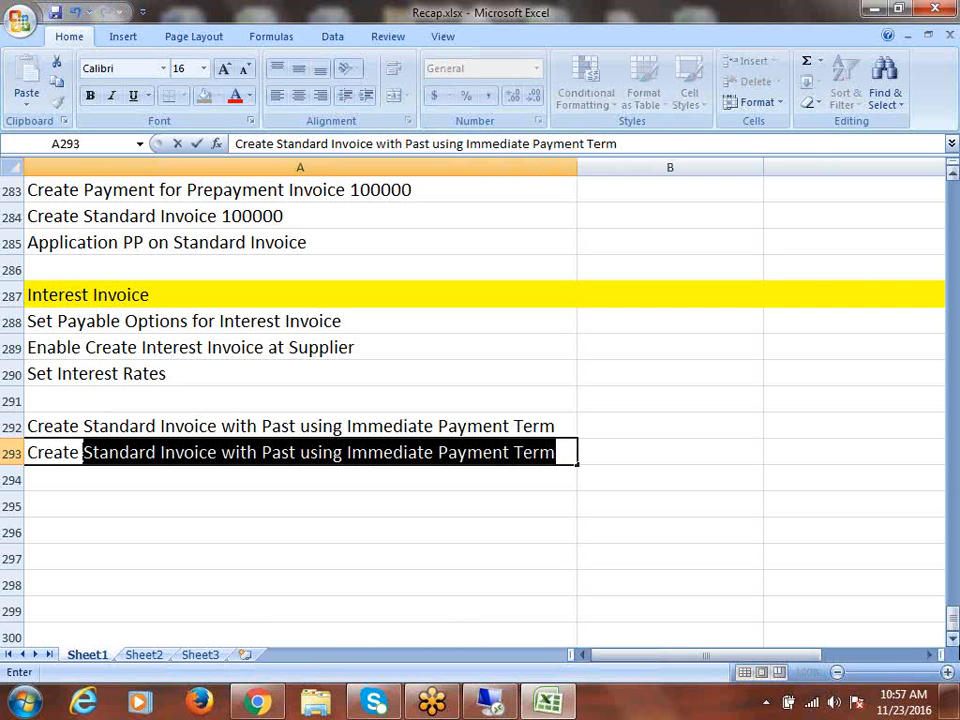
{"action": "type", "text": "Pa"}
{"action": "key", "text": "BackSpace"}
{"action": "key", "text": "BackSpace"}
{"action": "key", "text": "BackSpace"}
{"action": "key", "text": "BackSpace"}
{"action": "key", "text": "BackSpace"}
{"action": "key", "text": "BackSpace"}
{"action": "key", "text": "BackSpace"}
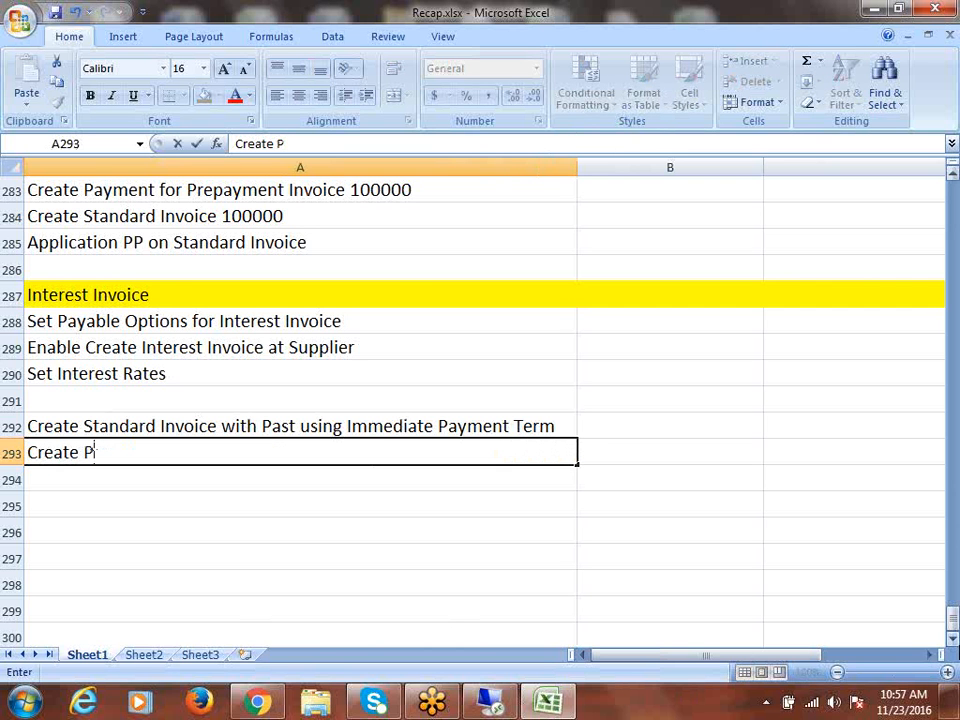
{"action": "key", "text": "BackSpace"}
{"action": "key", "text": "BackSpace"}
{"action": "type", "text": "Proces"}
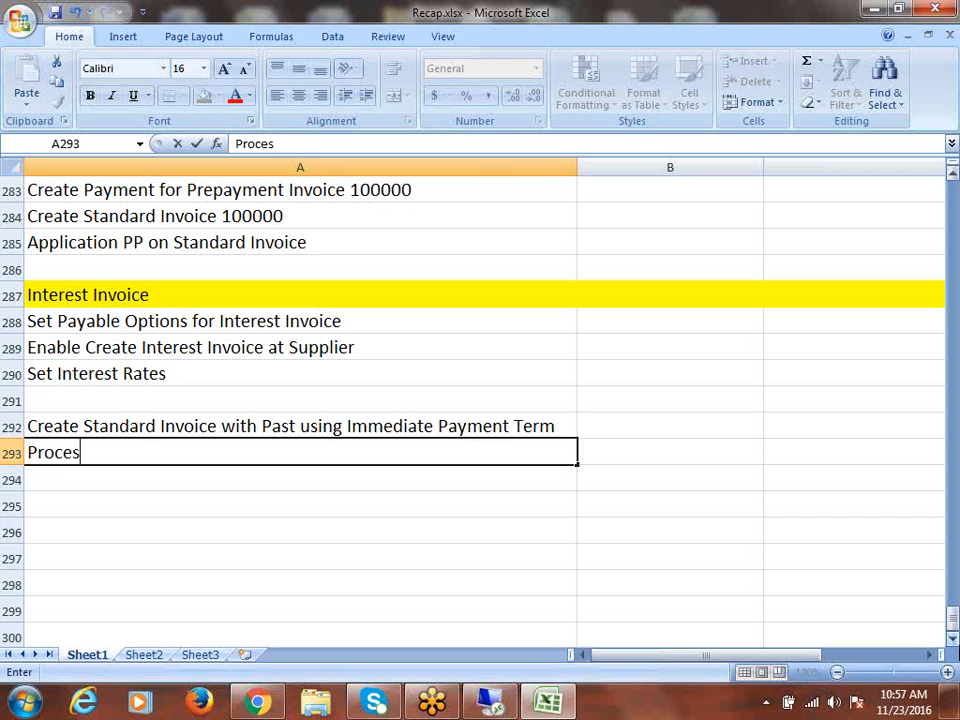
{"action": "type", "text": "s Paymen"}
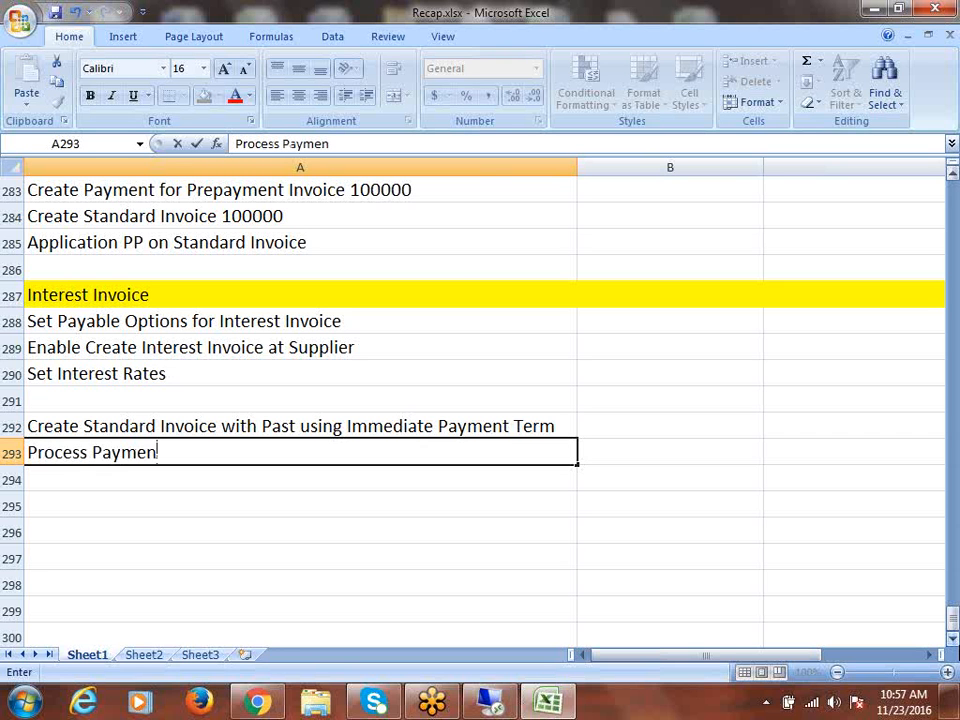
{"action": "type", "text": "t with Today"}
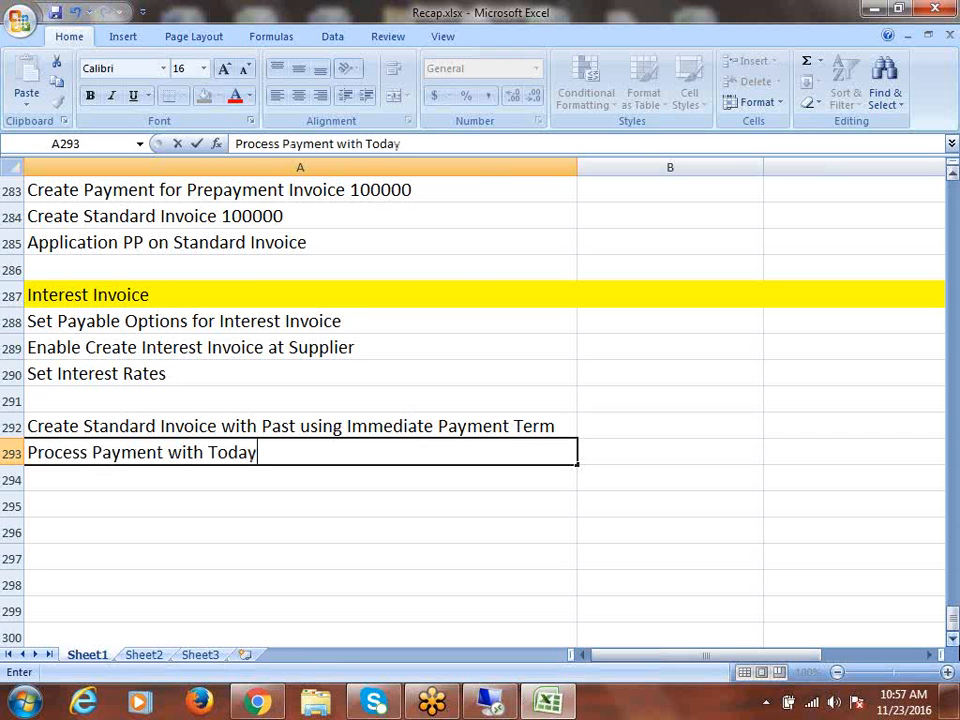
{"action": "key", "text": "BackSpace"}
{"action": "type", "text": "\\"}
{"action": "key", "text": "BackSpace"}
{"action": "key", "text": "BackSpace"}
{"action": "key", "text": "BackSpace"}
{"action": "key", "text": "BackSpace"}
{"action": "key", "text": "BackSpace"}
{"action": "key", "text": "BackSpace"}
{"action": "key", "text": "BackSpace"}
{"action": "key", "text": "BackSpace"}
{"action": "key", "text": "BackSpace"}
{"action": "key", "text": "BackSpace"}
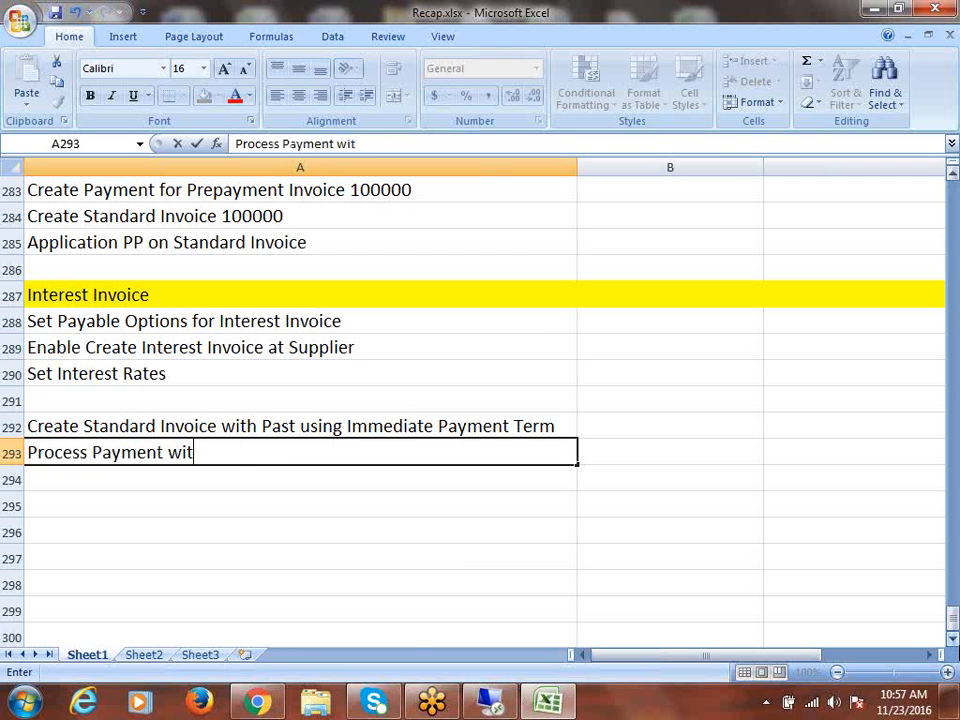
{"action": "key", "text": "BackSpace"}
{"action": "key", "text": "Return"}
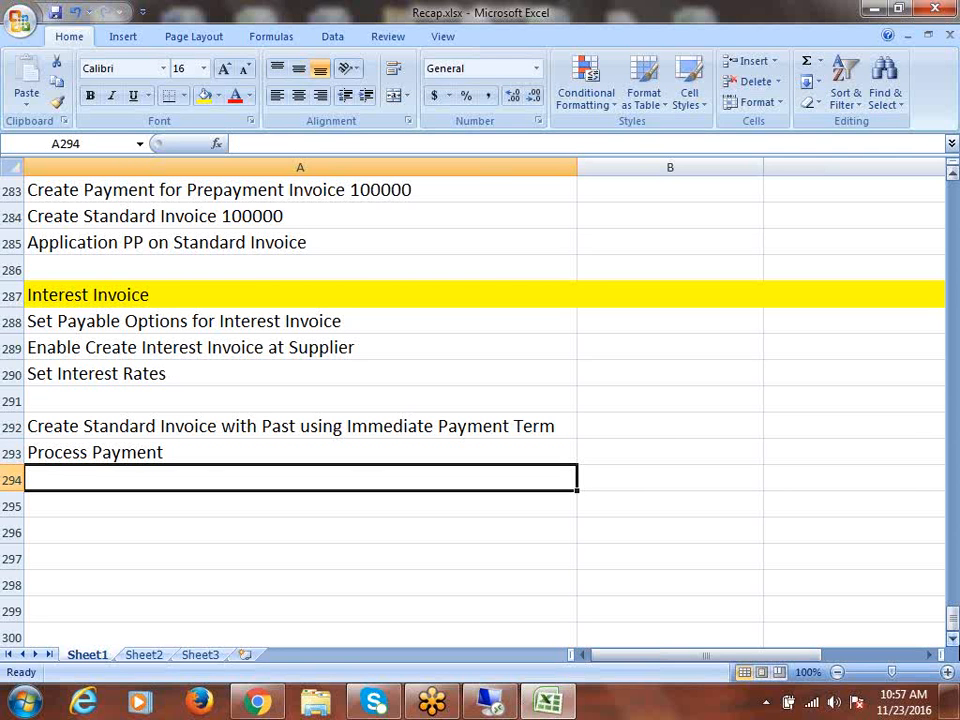
- Enter "System will create Interest Invoice" in cell A294 and save the workbook
{"action": "type", "text": "Sys"}
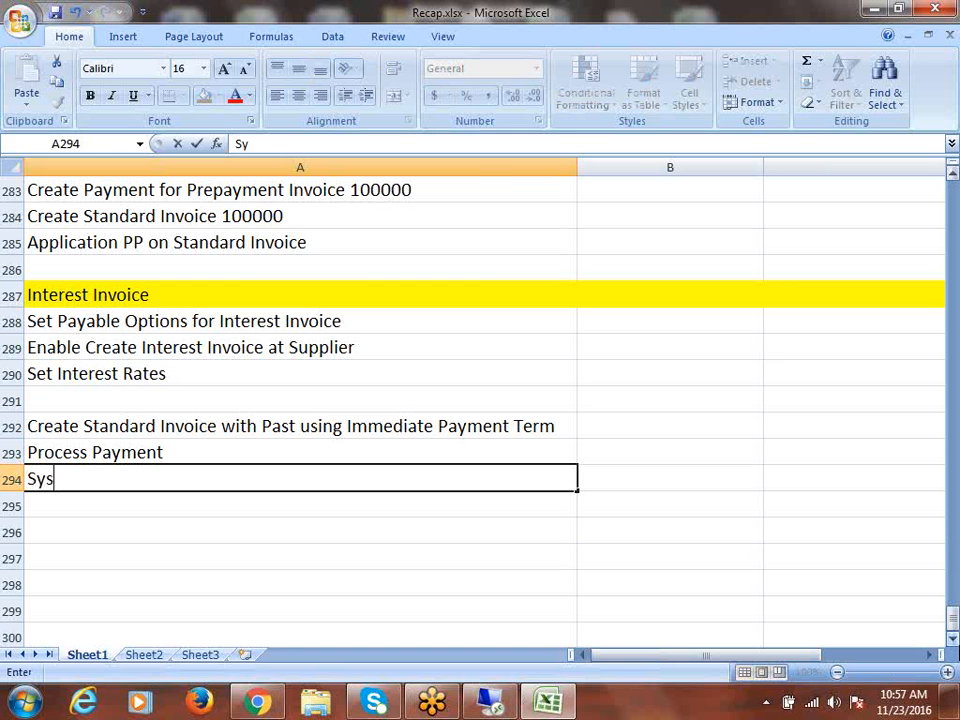
{"action": "type", "text": "tem wil"}
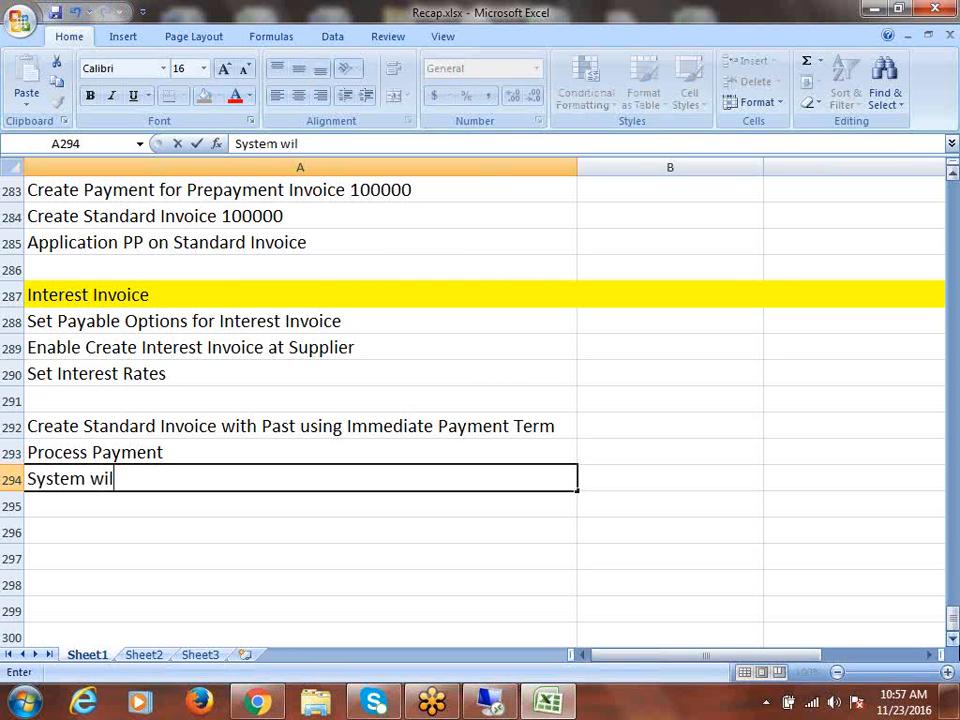
{"action": "type", "text": "l create"}
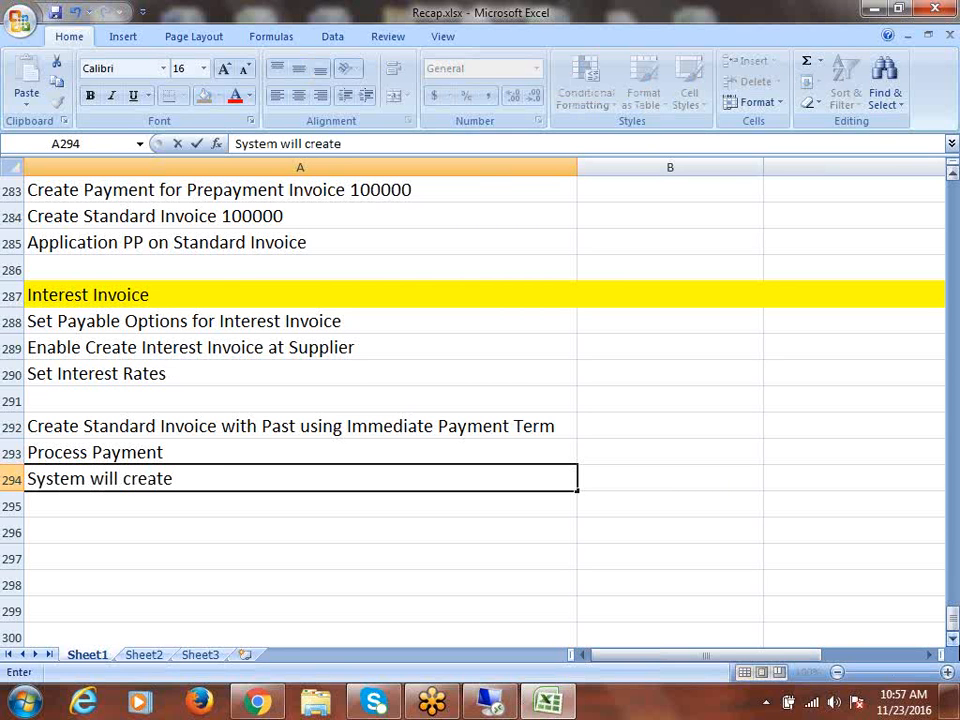
{"action": "type", "text": " Intereste"}
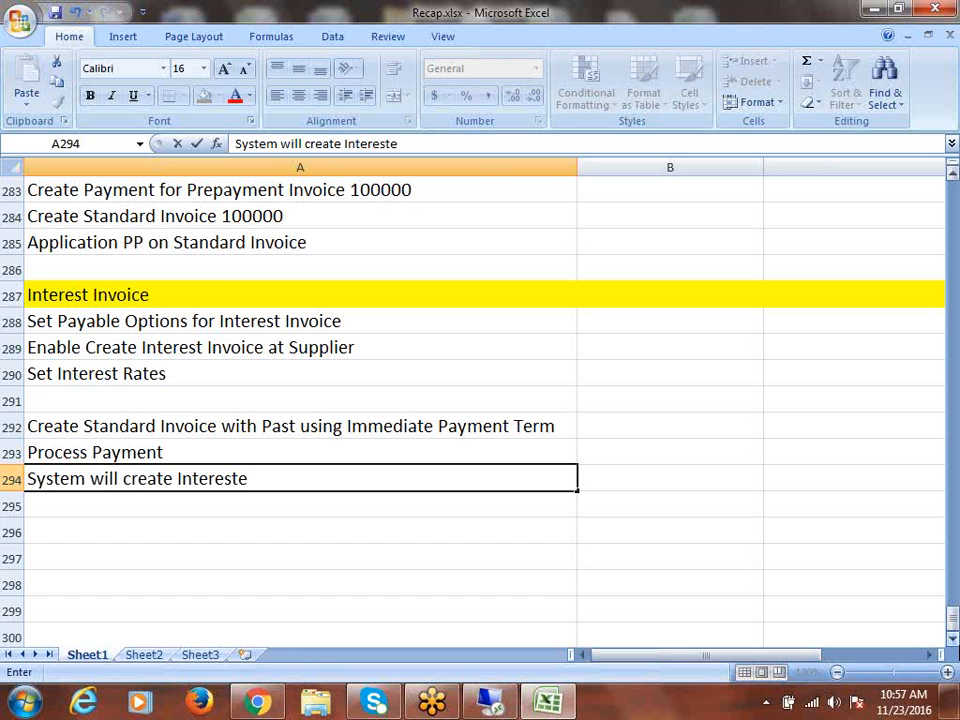
{"action": "key", "text": "BackSpace"}
{"action": "type", "text": "Invoice"}
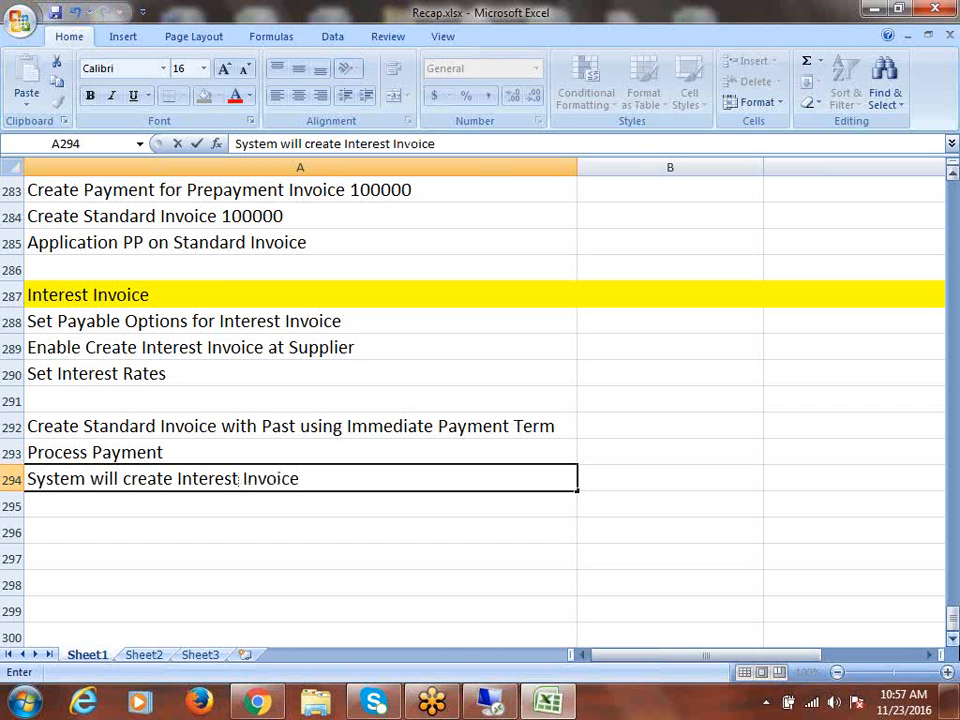
{"action": "key", "text": "ctrl+s"}
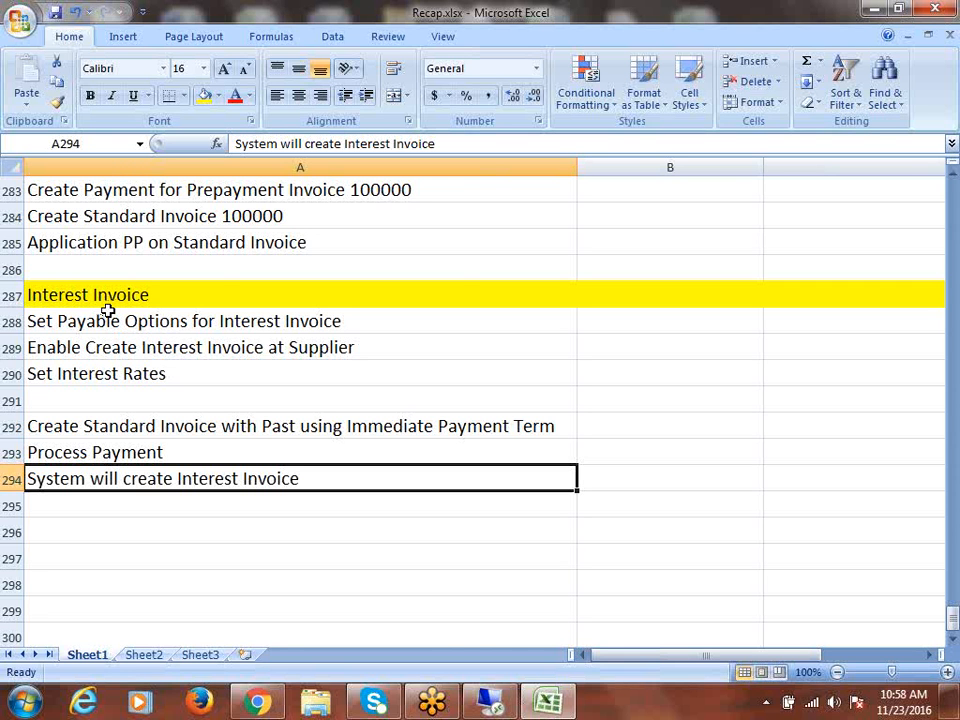
- Review the Interest Invoice section, examining the setup lines in A288:A290 and the processing lines in A292:A294
{"action": "left_click", "coordinate": [102, 301]}
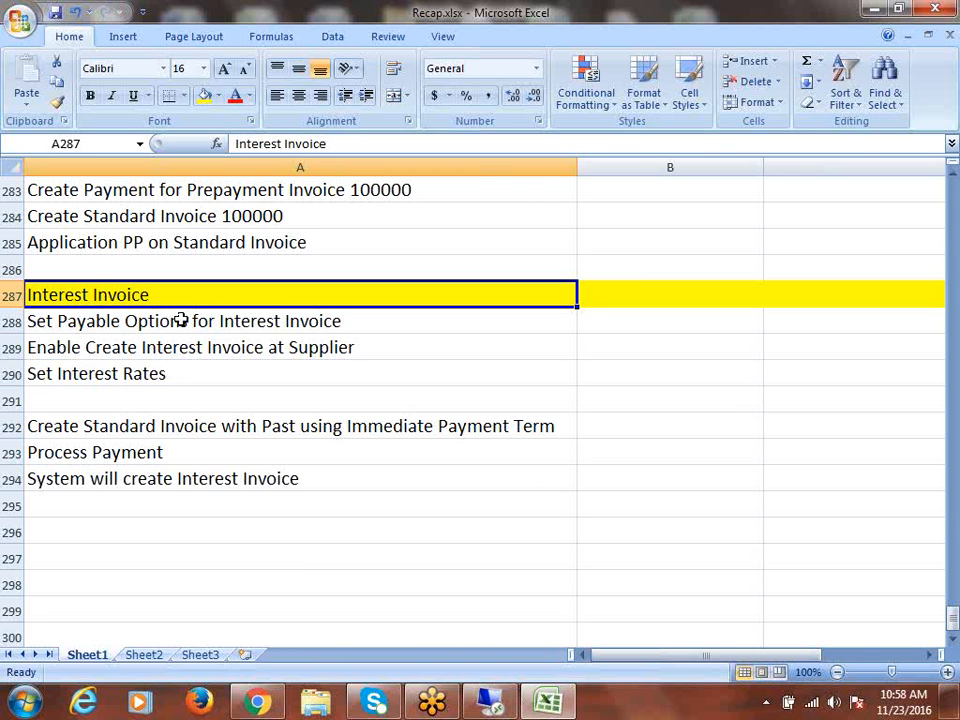
{"action": "left_click_drag", "start_coordinate": [152, 324], "coordinate": [172, 397]}
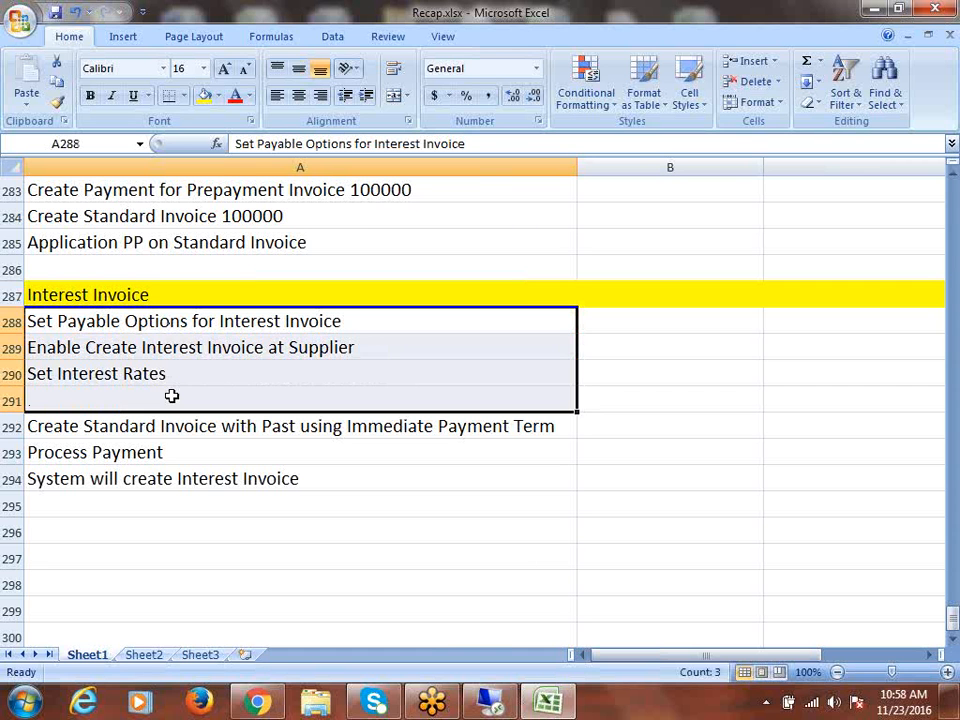
{"action": "left_click_drag", "start_coordinate": [156, 321], "coordinate": [199, 336]}
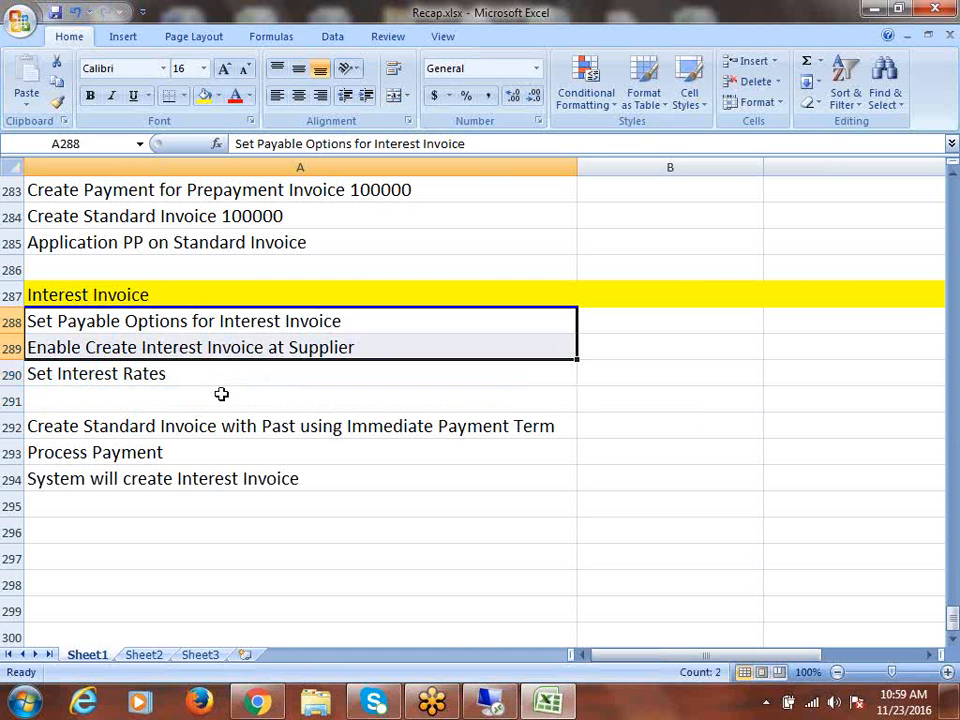
{"action": "left_click_drag", "start_coordinate": [190, 378], "coordinate": [180, 332]}
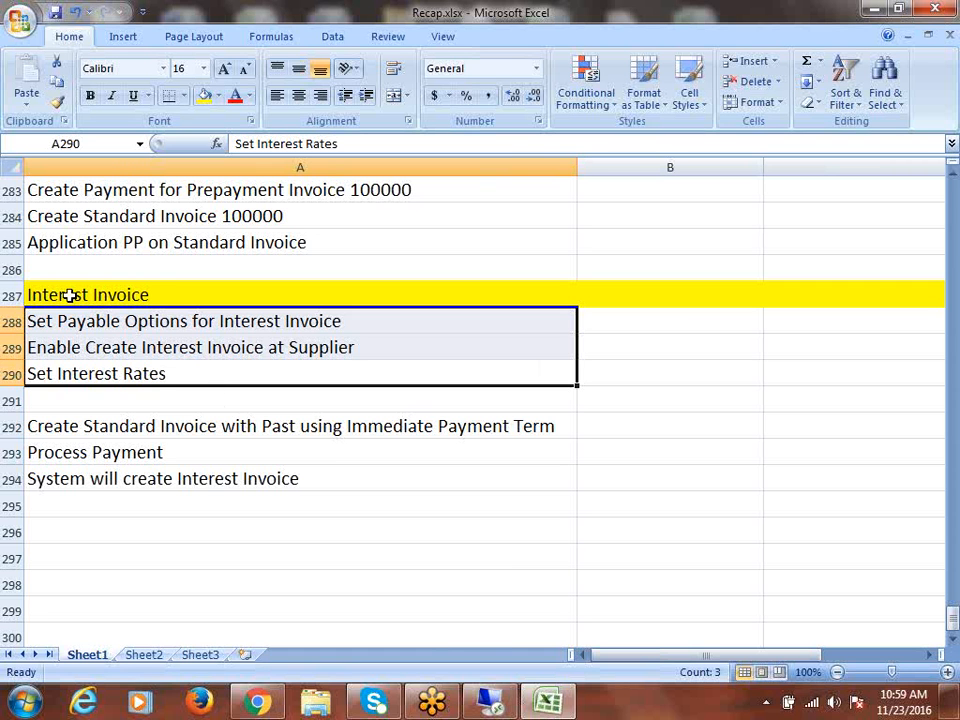
{"action": "left_click_drag", "start_coordinate": [171, 377], "coordinate": [194, 375]}
{"action": "left_click", "coordinate": [134, 296]}
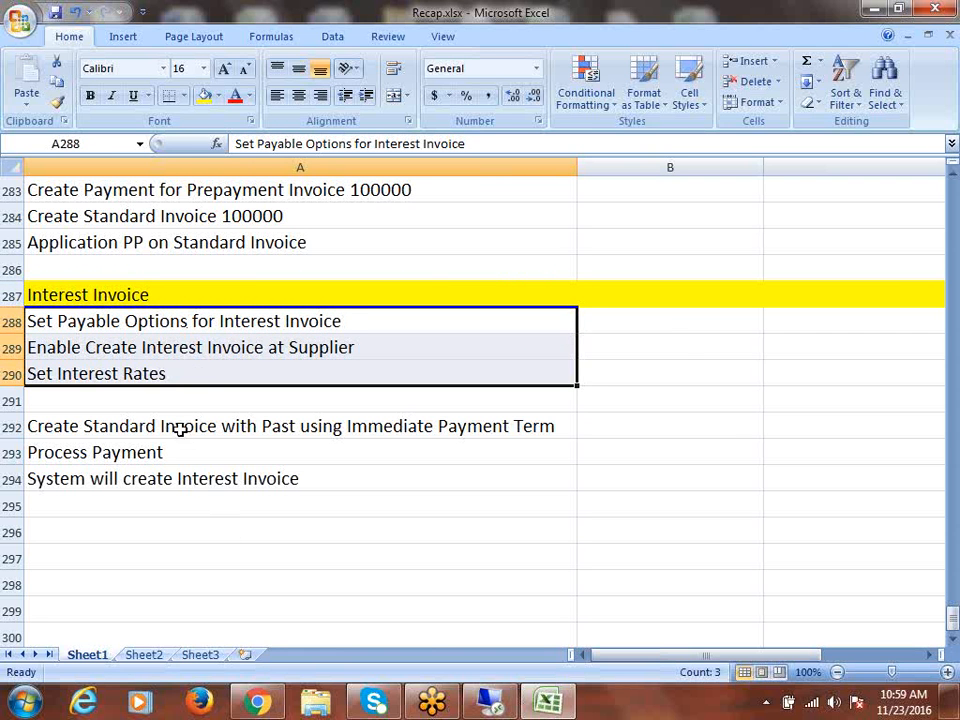
{"action": "left_click_drag", "start_coordinate": [182, 429], "coordinate": [187, 468]}
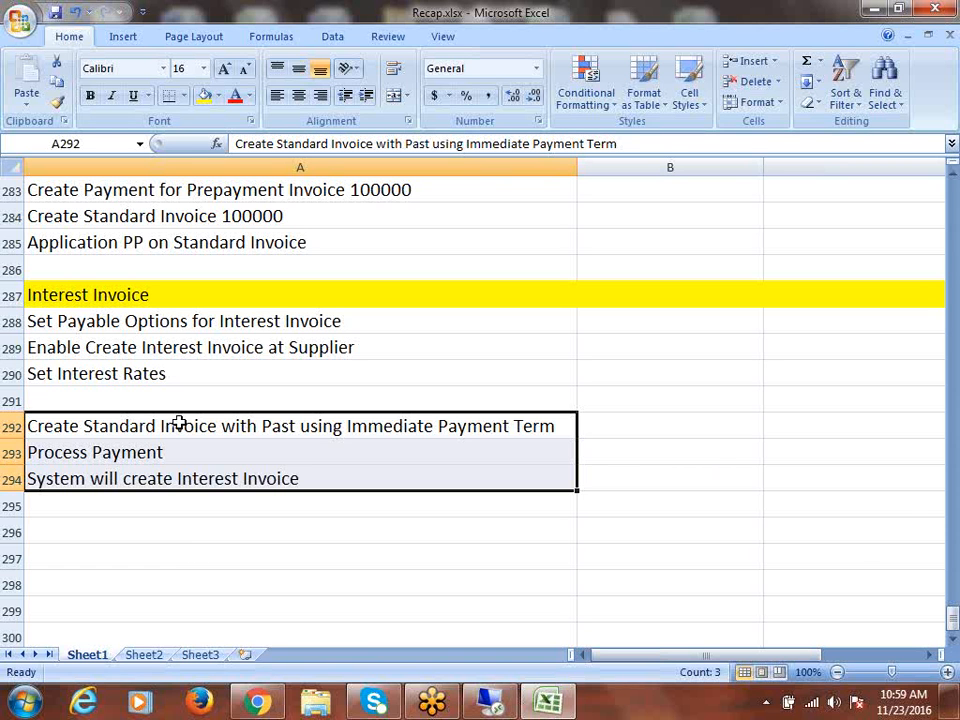
{"action": "left_click_drag", "start_coordinate": [182, 424], "coordinate": [183, 490]}
{"action": "left_click", "coordinate": [99, 297]}
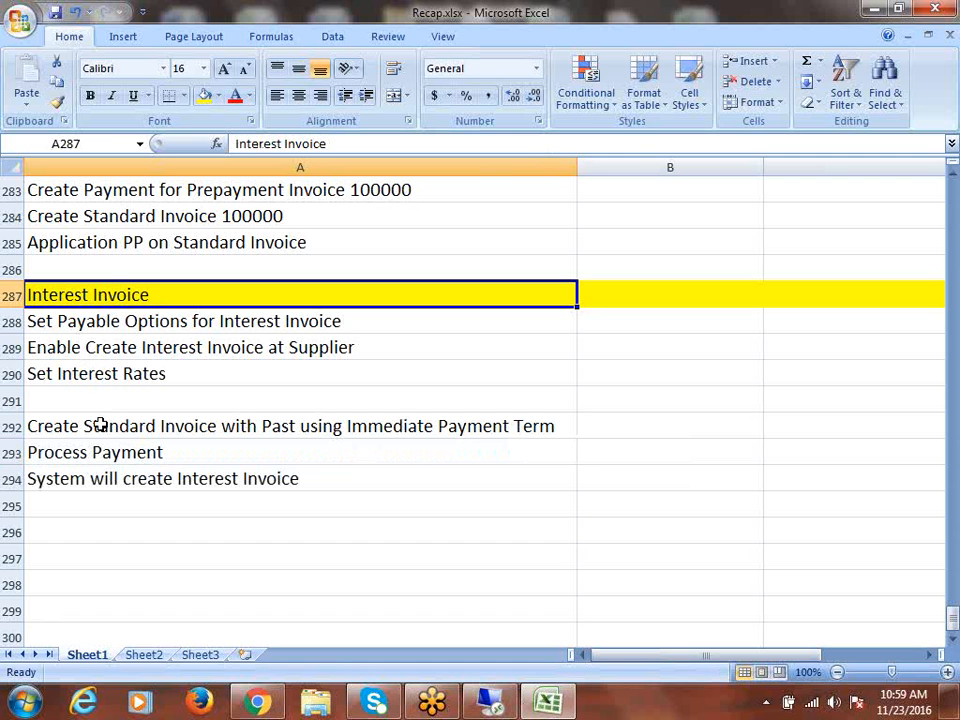
{"action": "left_click", "coordinate": [120, 383]}
{"action": "left_click_drag", "start_coordinate": [120, 383], "coordinate": [94, 321]}
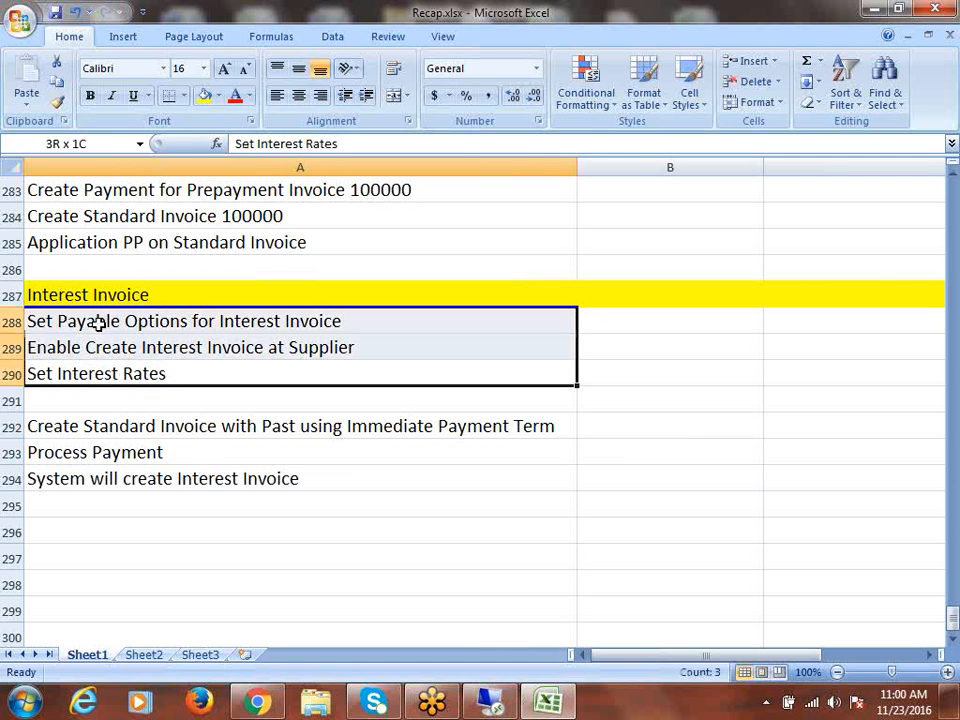
- Go over the processing lines in A292:A294, the Interest Invoice heading and the setup lines in A288:A290 again
{"action": "left_click_drag", "start_coordinate": [186, 428], "coordinate": [184, 471]}
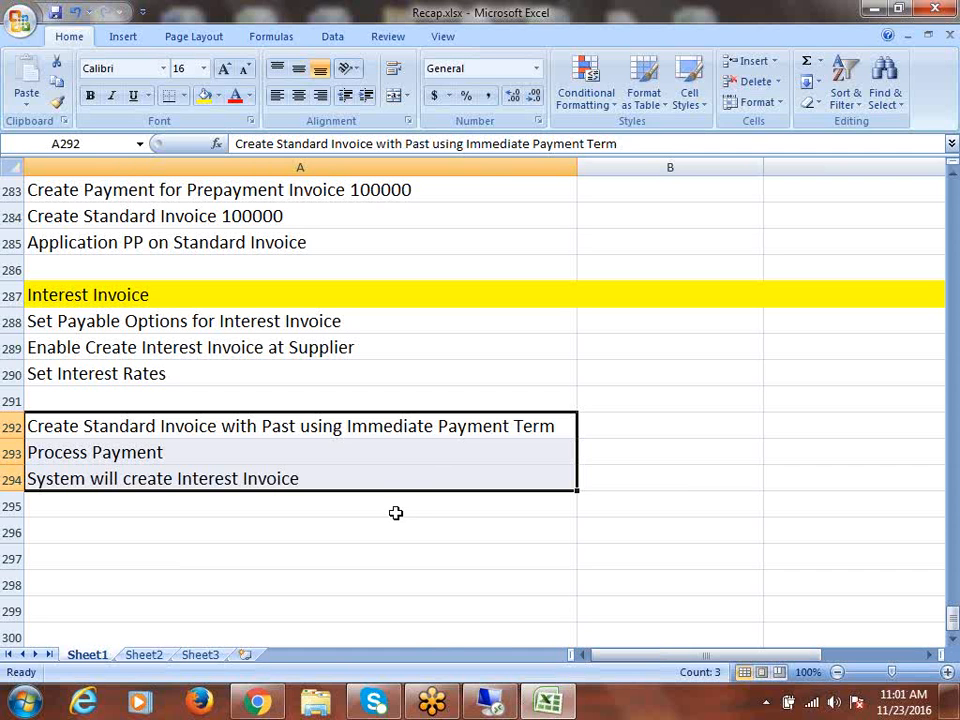
{"action": "left_click", "coordinate": [132, 286]}
{"action": "left_click_drag", "start_coordinate": [163, 372], "coordinate": [154, 315]}
{"action": "left_click_drag", "start_coordinate": [182, 430], "coordinate": [189, 469]}
- Enter the topics "Theory", "Setups" and "Process" in cells B289:B291, beside the Interest Invoice setup lines
{"action": "left_click", "coordinate": [636, 348]}
{"action": "type", "text": "Th"}
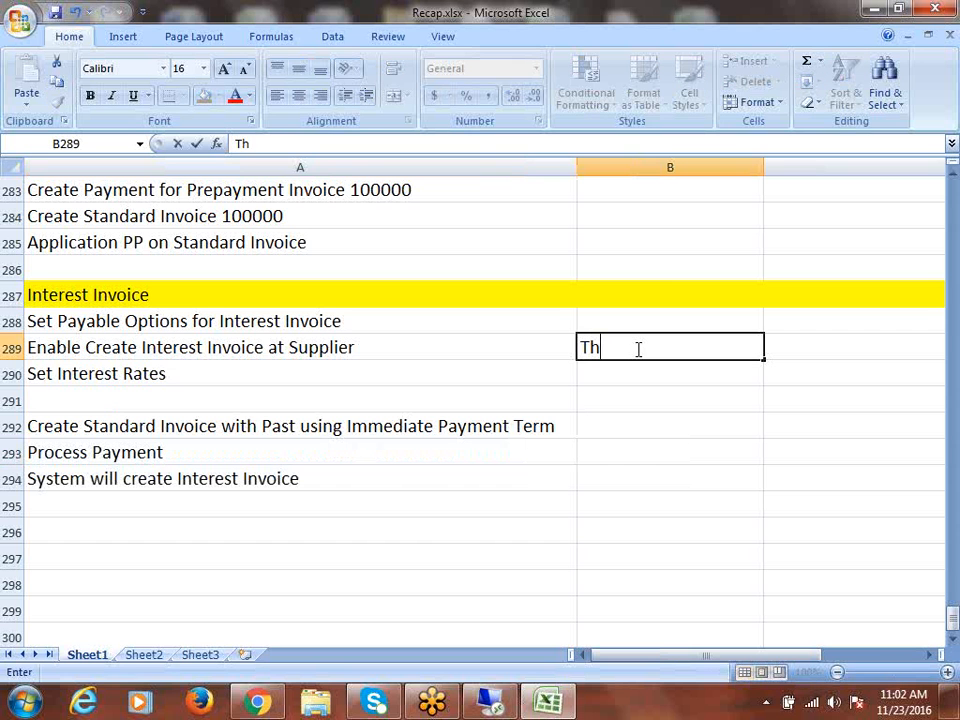
{"action": "type", "text": "eory"}
{"action": "key", "text": "Return"}
{"action": "type", "text": "Setups"}
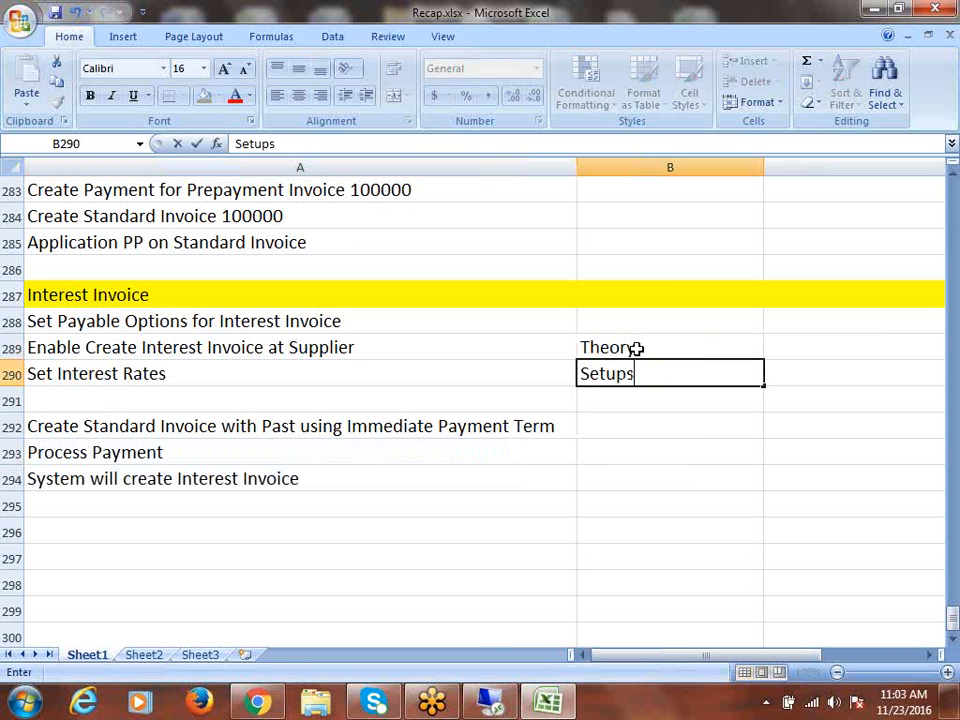
{"action": "key", "text": "Return"}
{"action": "type", "text": "Process"}
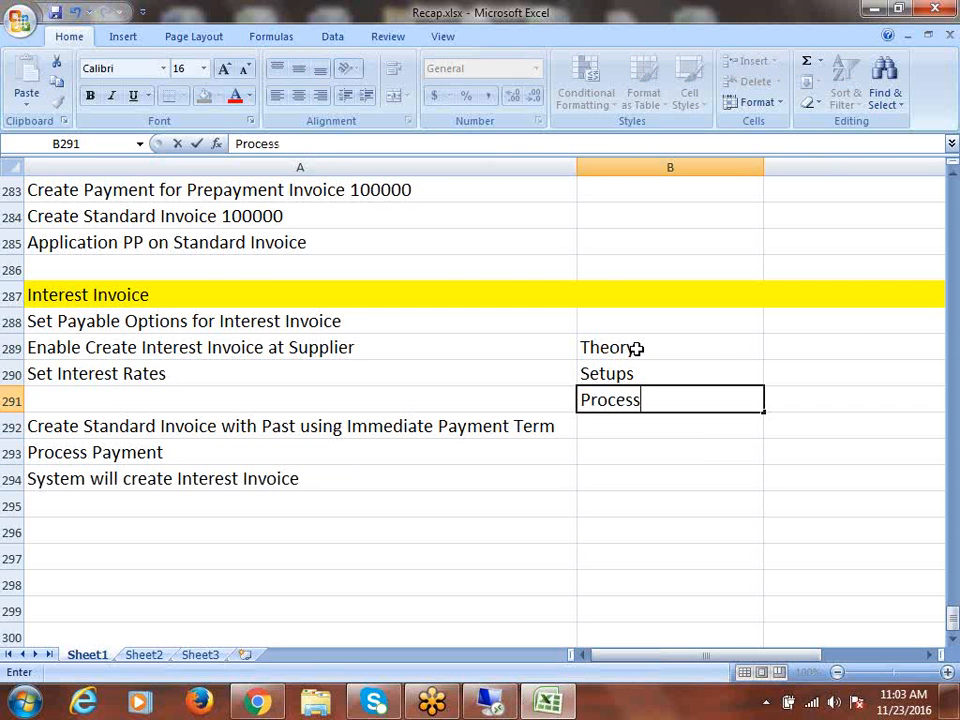
{"action": "key", "text": "Return"}
- Continue the topic list with "Accounting", "Reports" and "Base Tables" in cells B292:B294
{"action": "type", "text": "Accounting"}
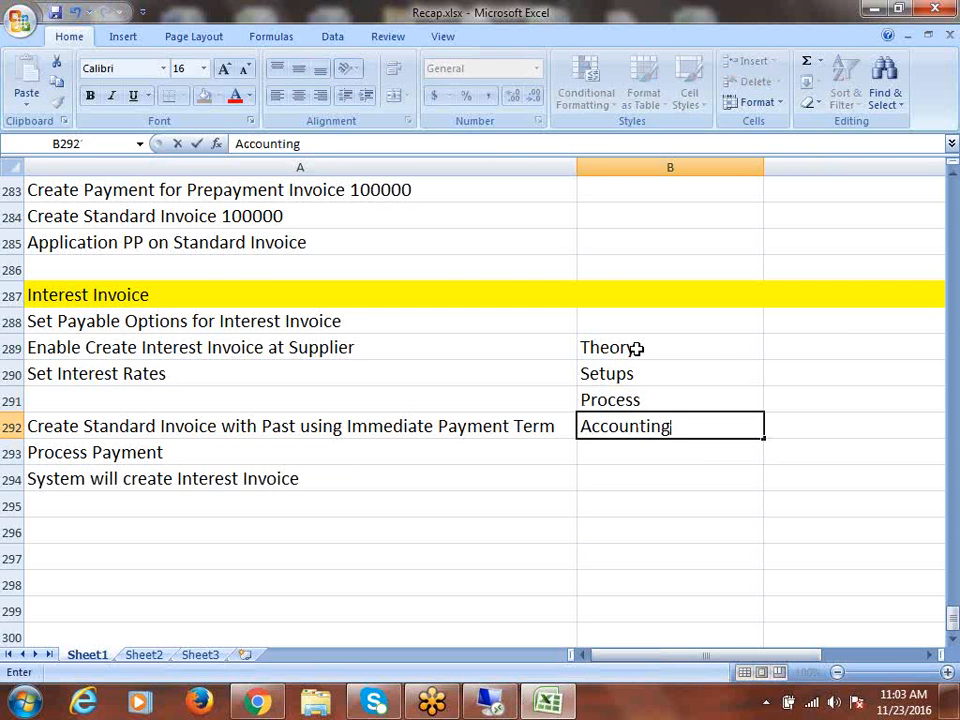
{"action": "key", "text": "Return"}
{"action": "type", "text": "Repor"}
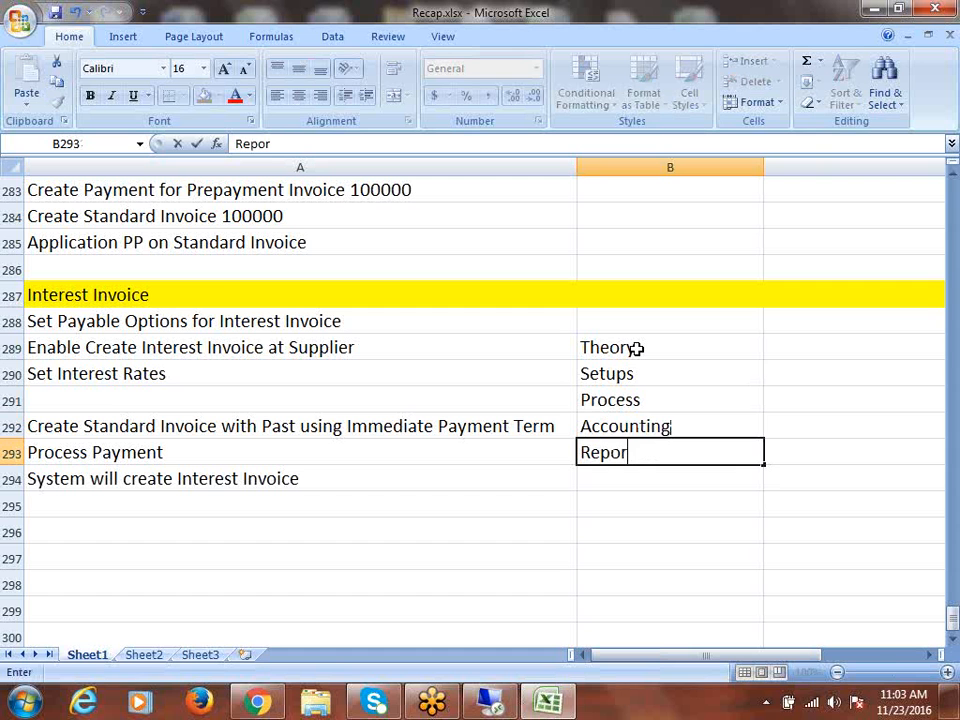
{"action": "type", "text": "ts"}
{"action": "key", "text": "Return"}
{"action": "type", "text": "Base"}
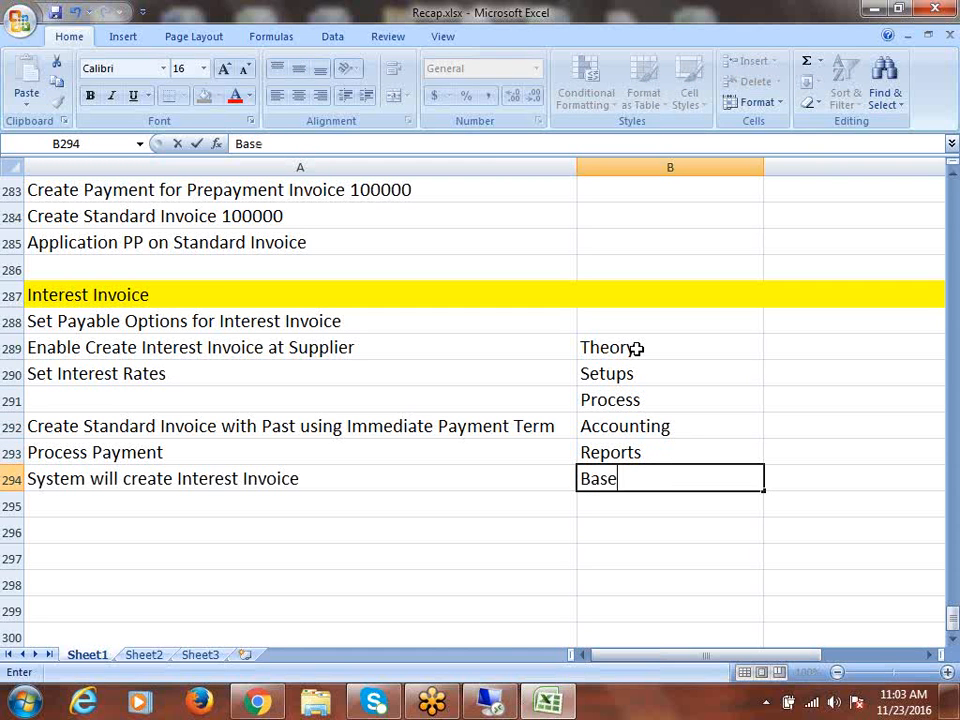
{"action": "type", "text": " Tables"}
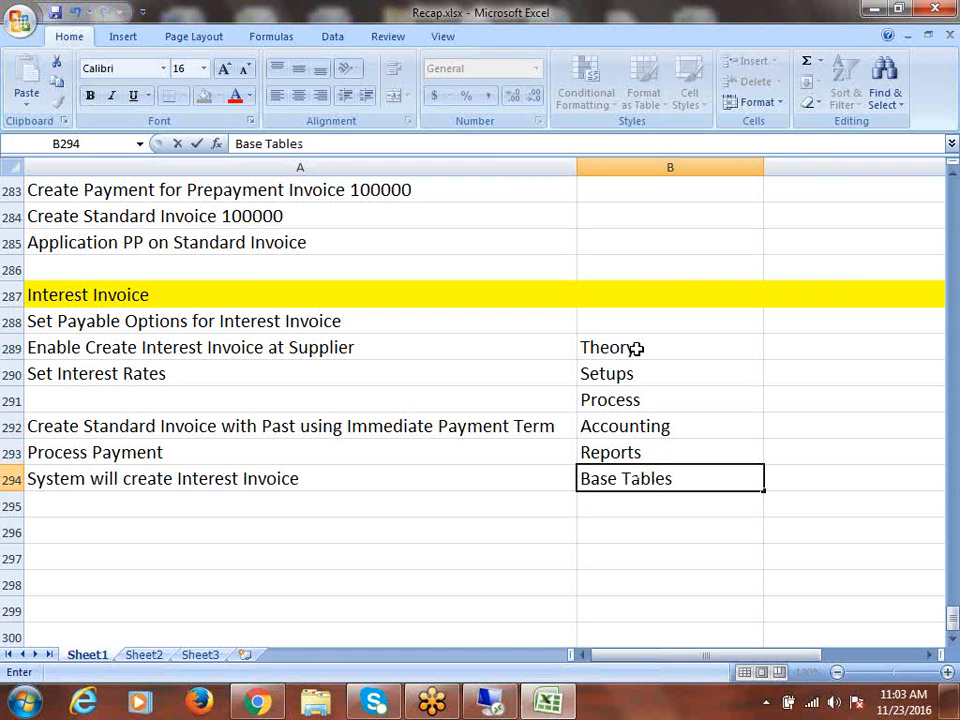
{"action": "key", "text": "ctrl+Return"}
- Review the topic list in B289:B294, examining each topic from Theory through Base Tables
{"action": "left_click_drag", "start_coordinate": [643, 347], "coordinate": [684, 484]}
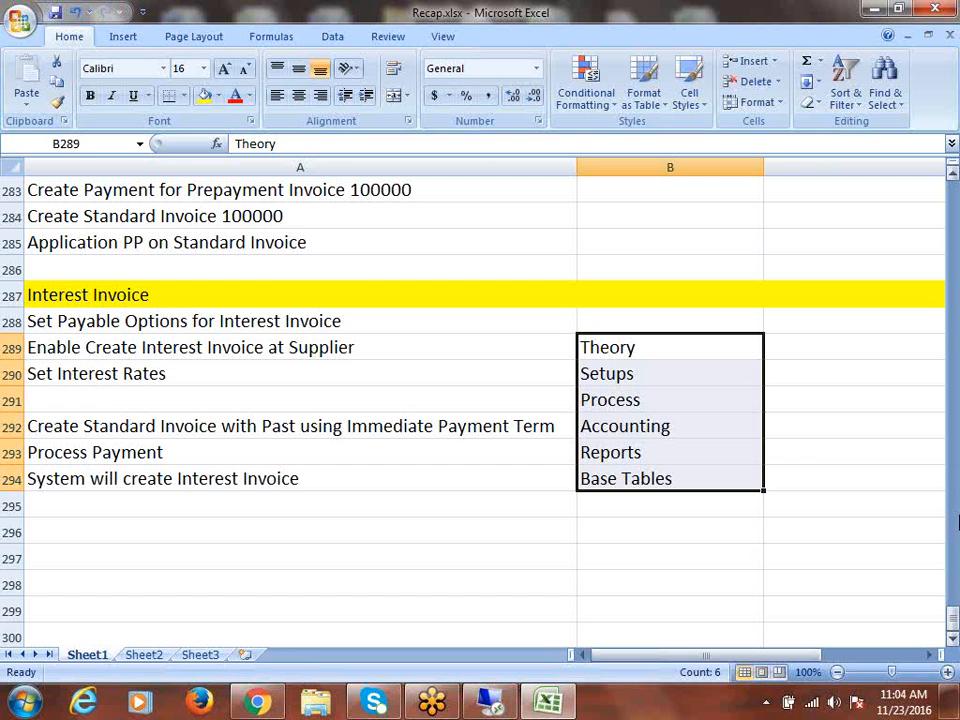
{"action": "left_click_drag", "start_coordinate": [660, 347], "coordinate": [676, 464]}
{"action": "left_click", "coordinate": [621, 377]}
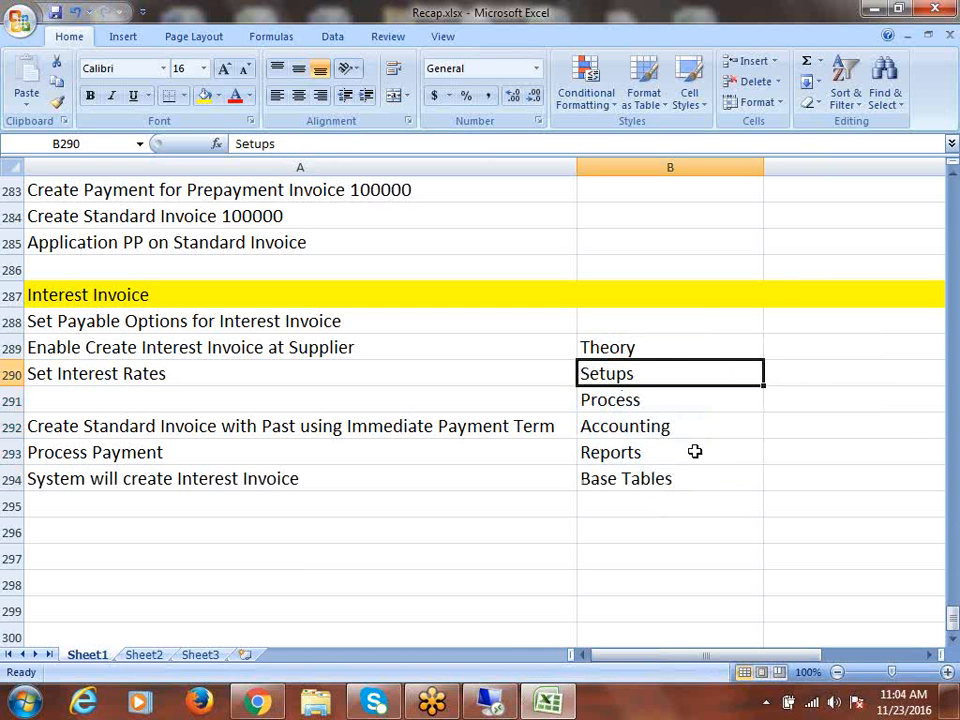
{"action": "left_click", "coordinate": [652, 352]}
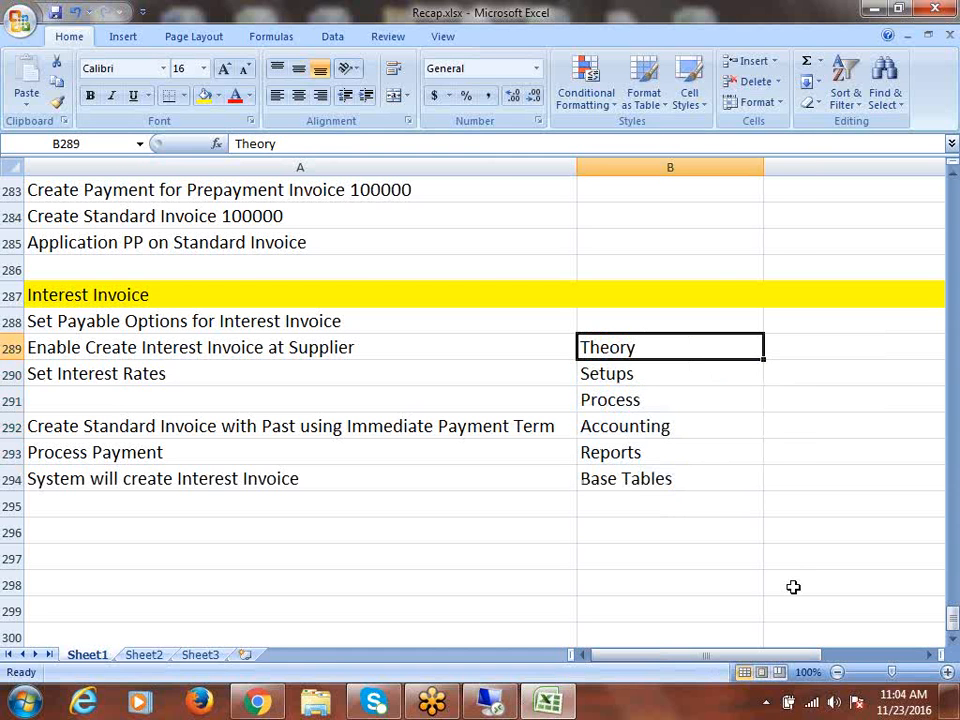
{"action": "left_click", "coordinate": [652, 424]}
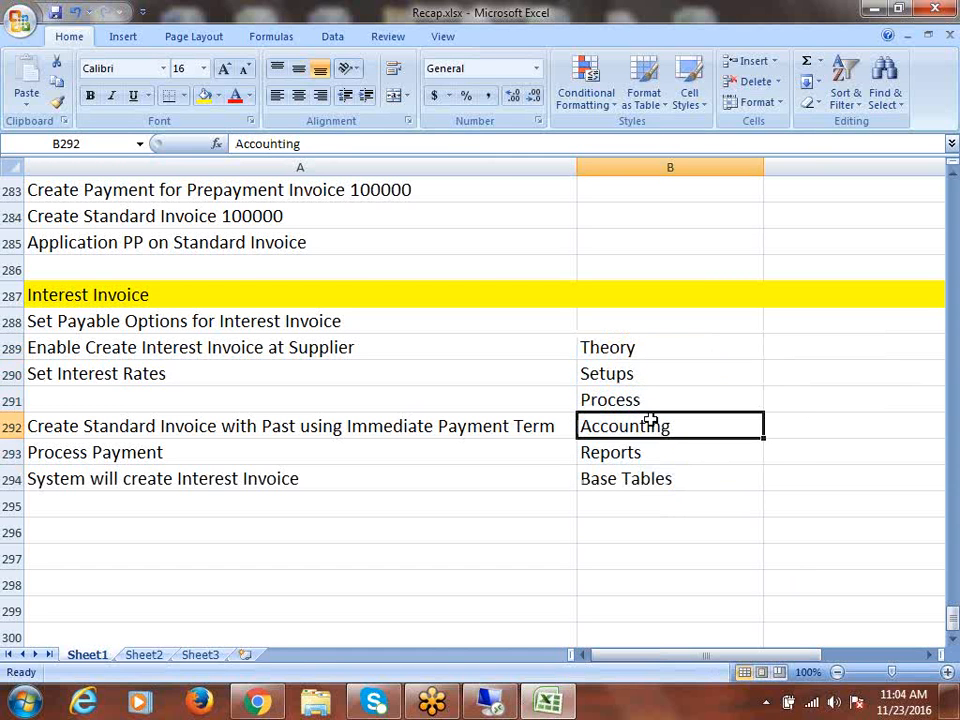
{"action": "left_click", "coordinate": [641, 403]}
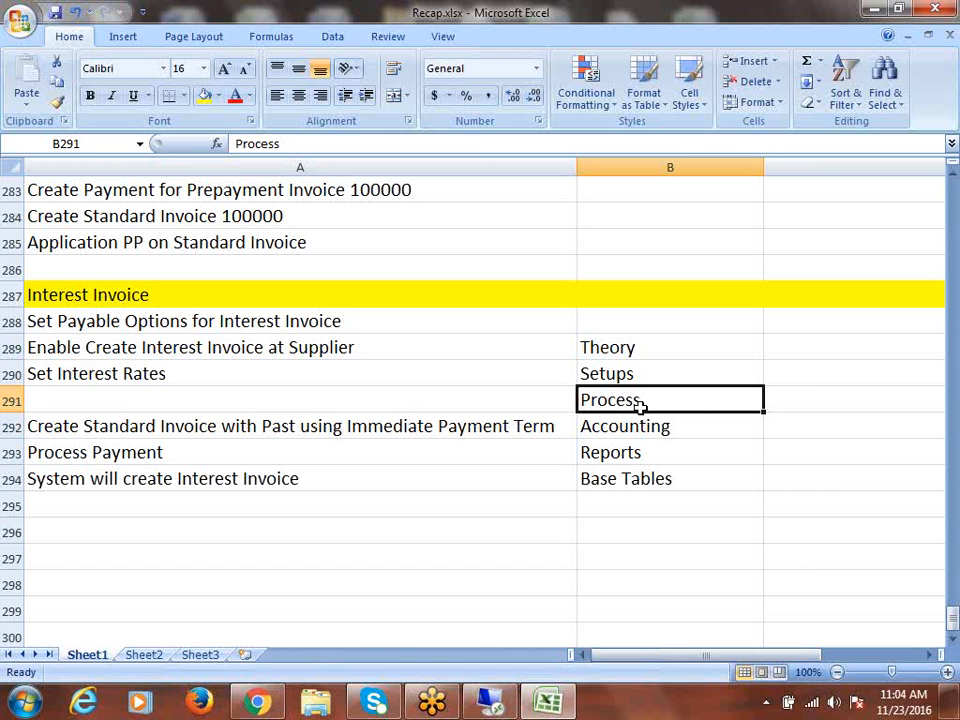
{"action": "left_click_drag", "start_coordinate": [634, 430], "coordinate": [638, 471]}
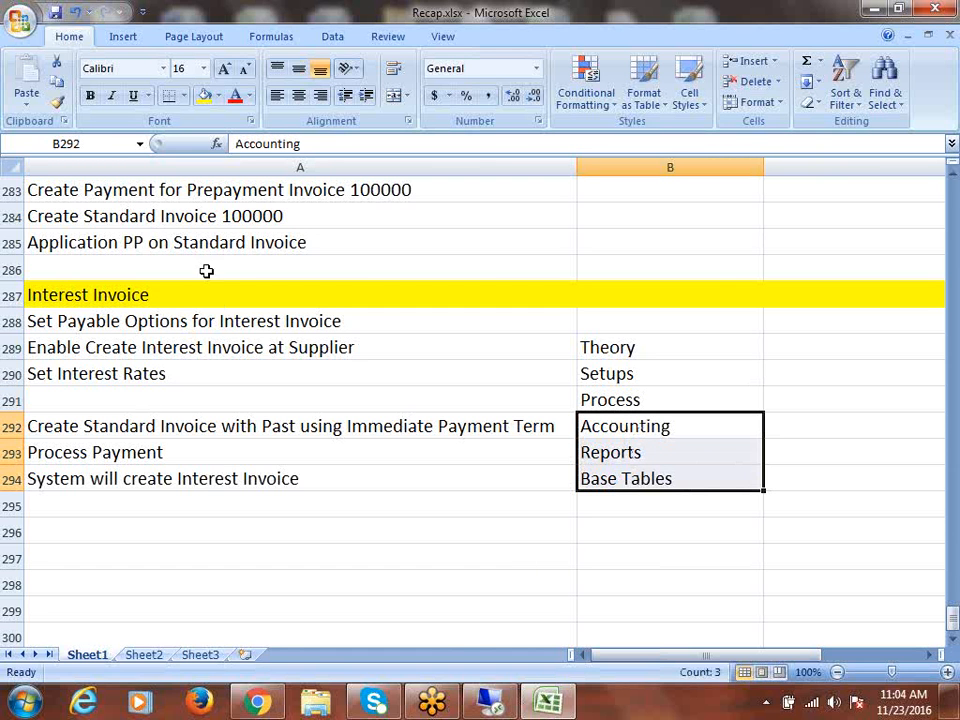
{"action": "left_click", "coordinate": [623, 436]}
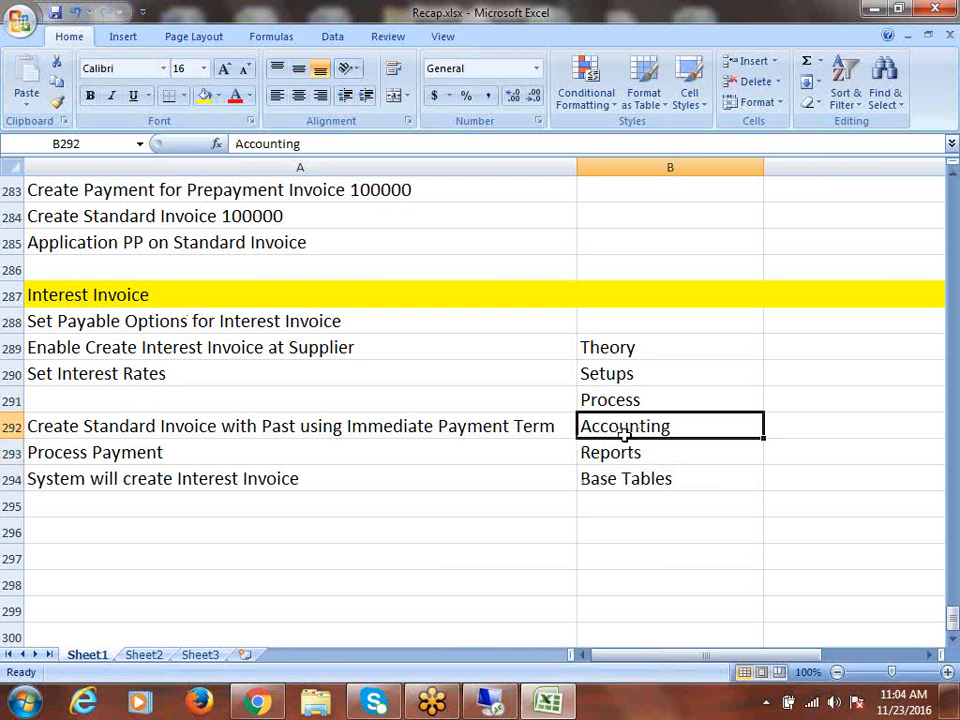
{"action": "left_click", "coordinate": [632, 452]}
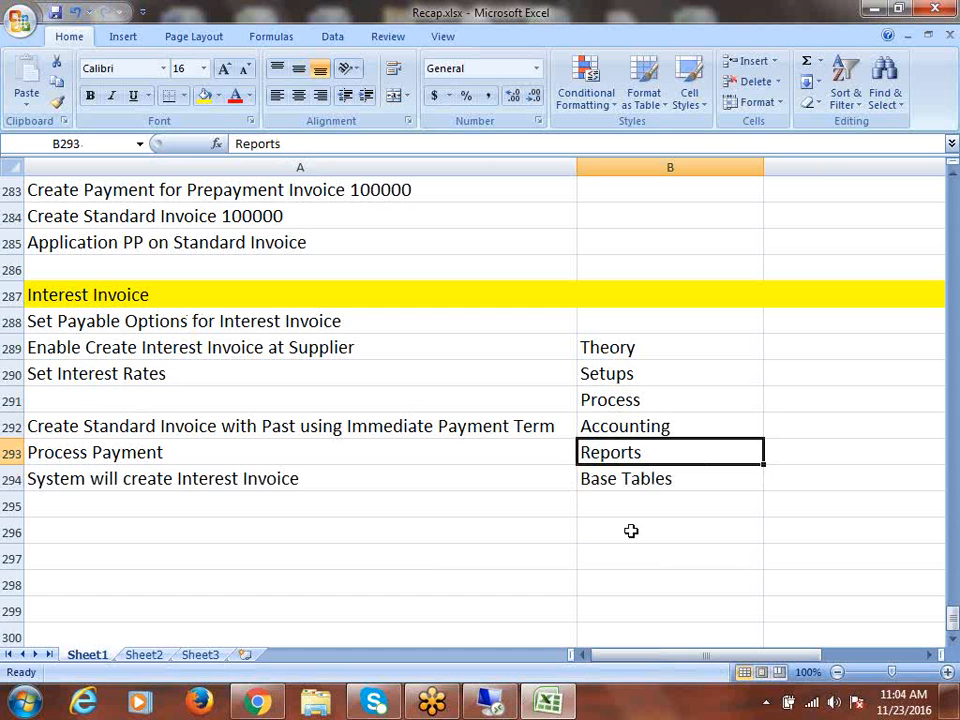
{"action": "left_click", "coordinate": [637, 476]}
{"action": "left_click_drag", "start_coordinate": [636, 429], "coordinate": [650, 476]}
{"action": "left_click_drag", "start_coordinate": [645, 344], "coordinate": [655, 395]}
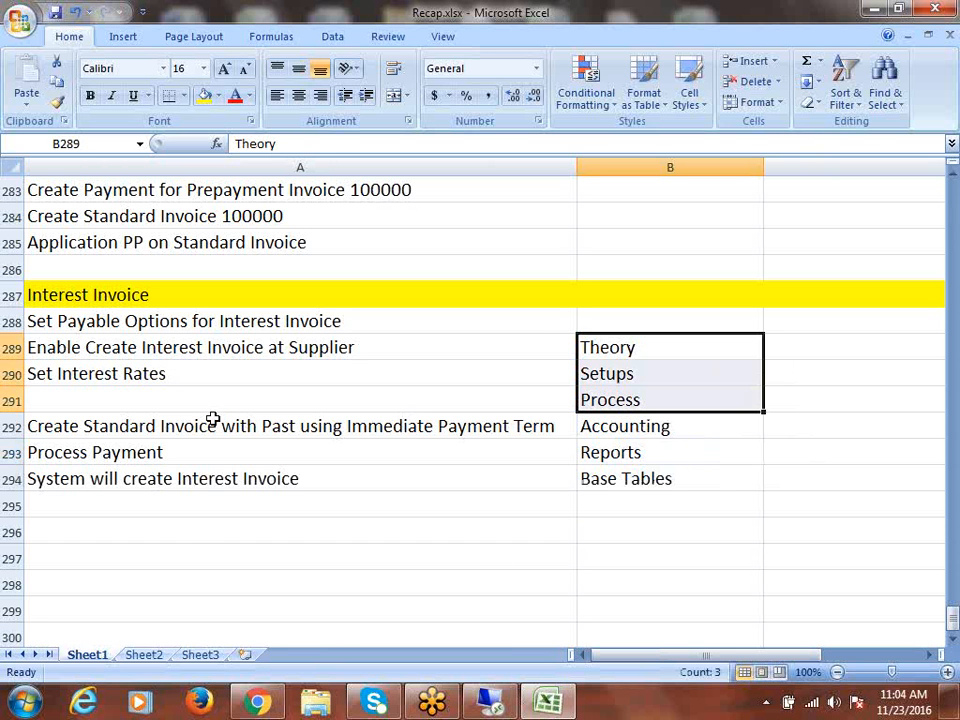
- Recheck the setup lines in A288:A290 and the processing lines in A292:A294, returning to the payable options line
{"action": "left_click", "coordinate": [200, 532]}
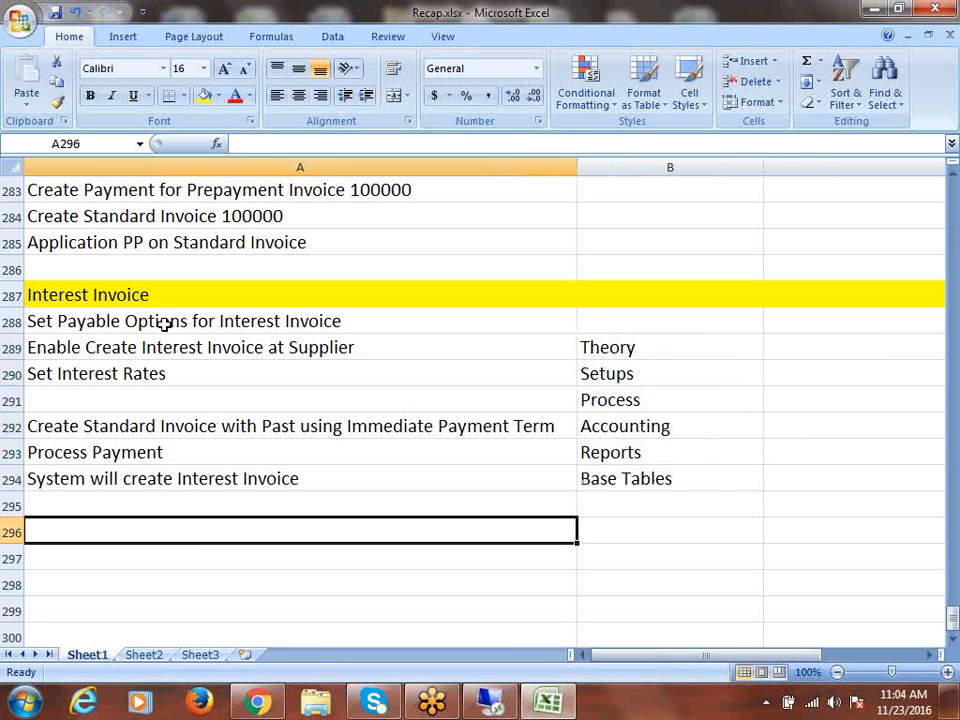
{"action": "left_click_drag", "start_coordinate": [165, 325], "coordinate": [182, 370]}
{"action": "left_click_drag", "start_coordinate": [182, 430], "coordinate": [193, 484]}
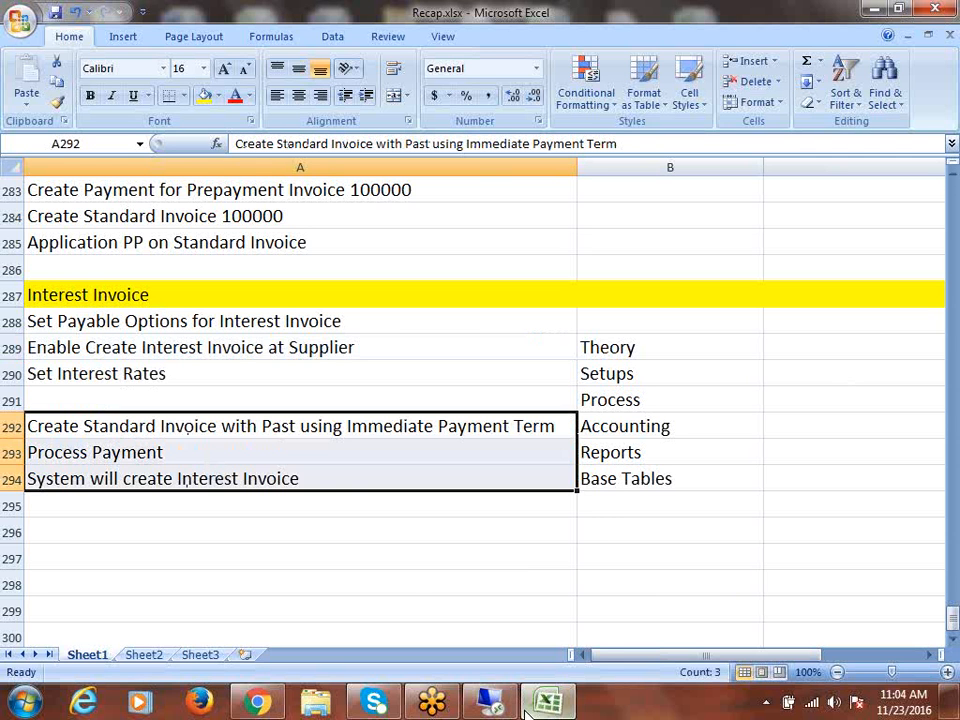
{"action": "left_click", "coordinate": [85, 324]}
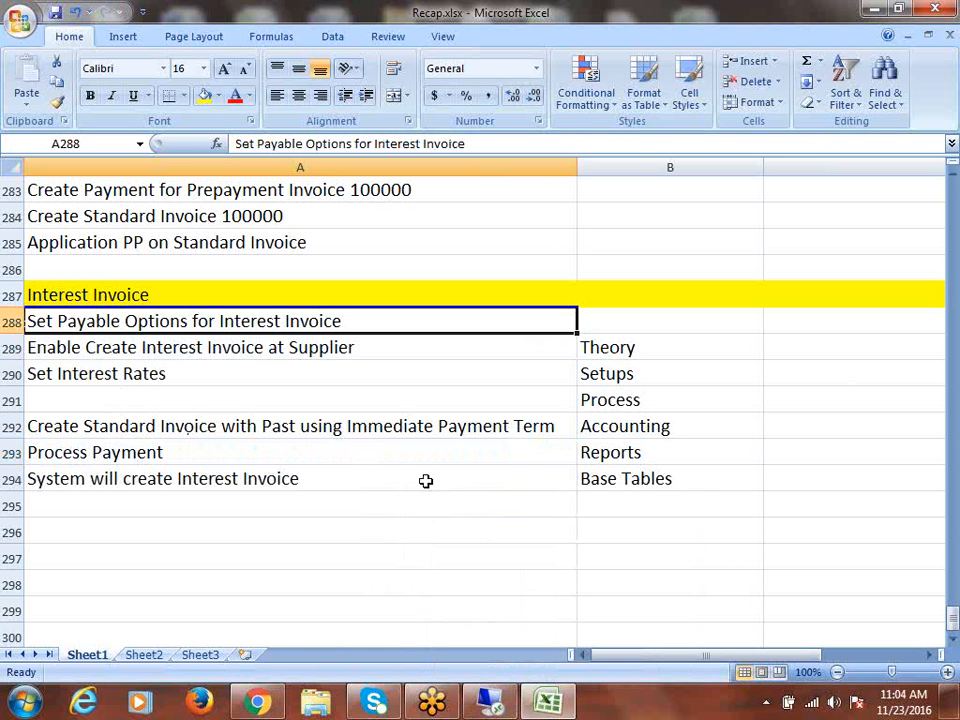
- Switch to the Remote Desktop Connection window showing Oracle Applications and close that session
{"action": "left_click", "coordinate": [489, 705]}
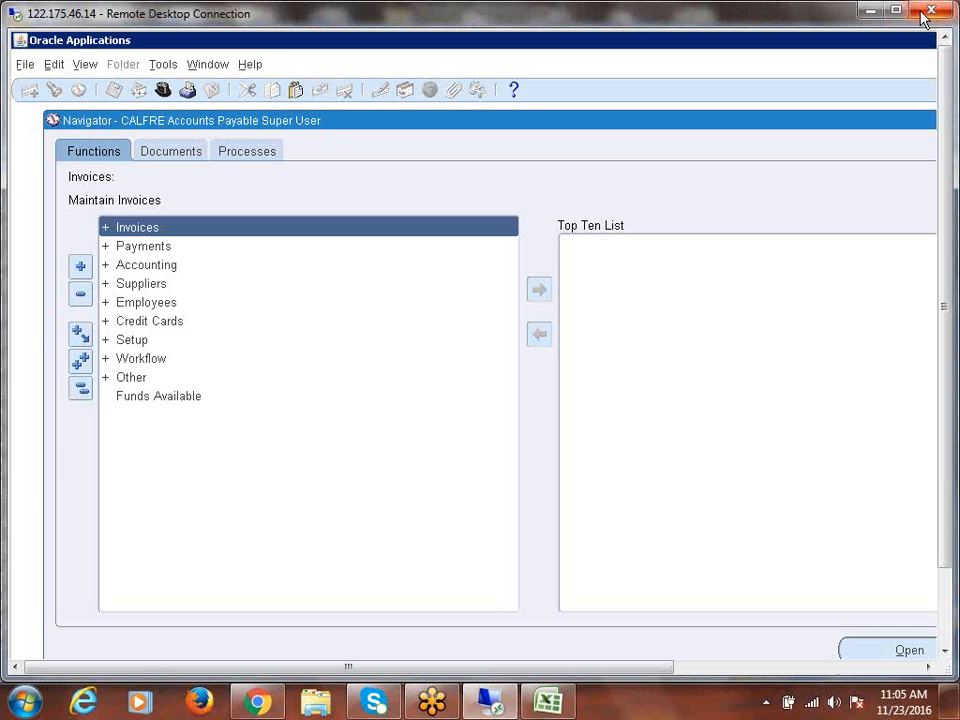
{"action": "left_click", "coordinate": [495, 702]}
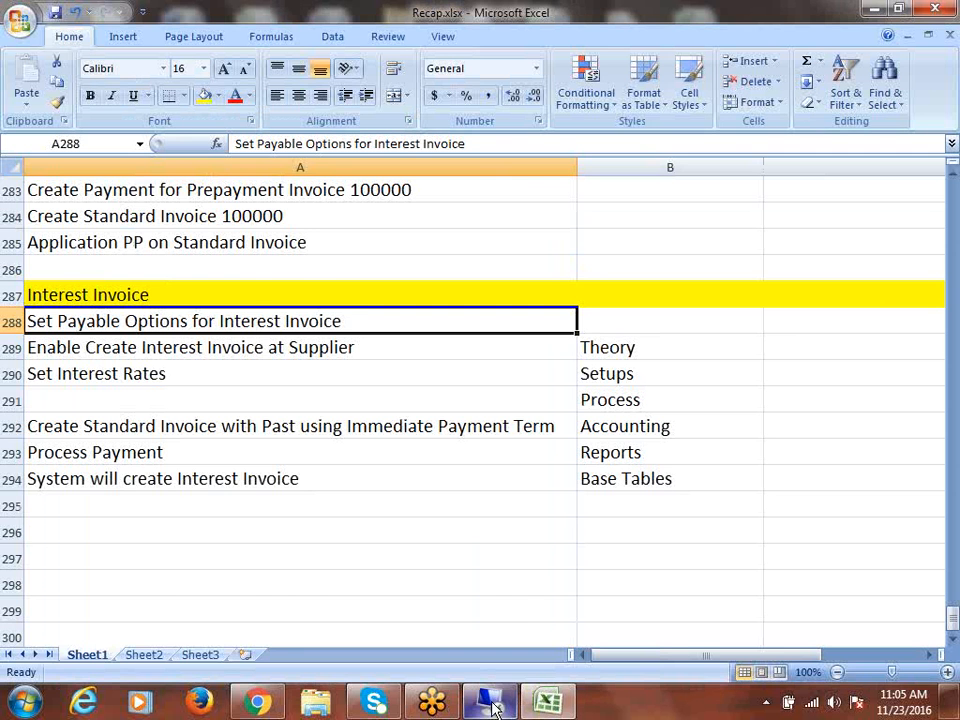
{"action": "left_click", "coordinate": [495, 702]}
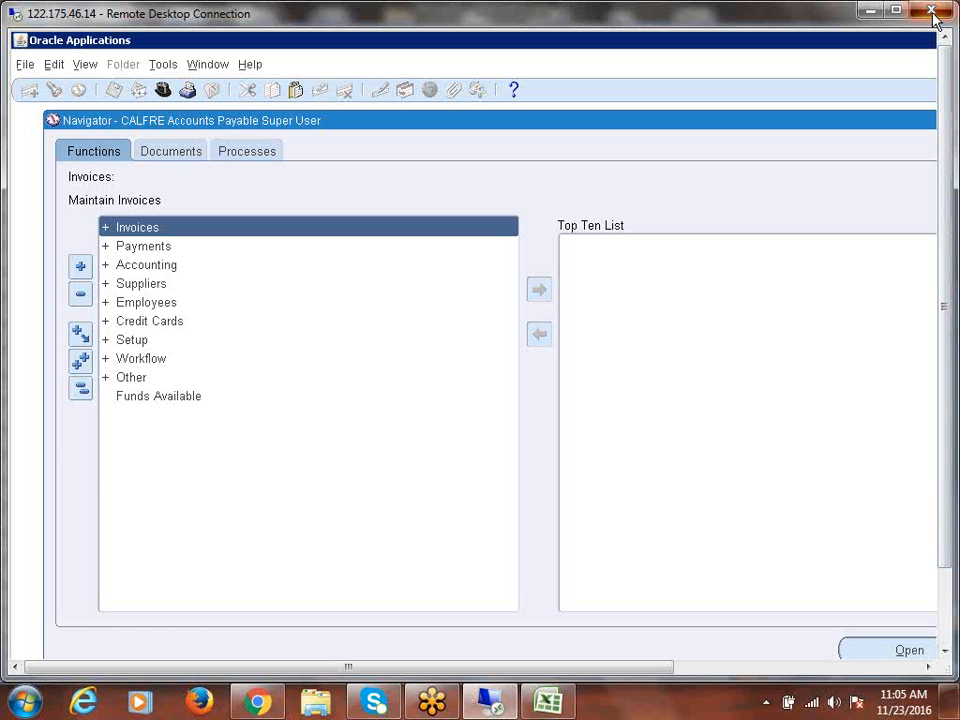
{"action": "left_click", "coordinate": [870, 10]}
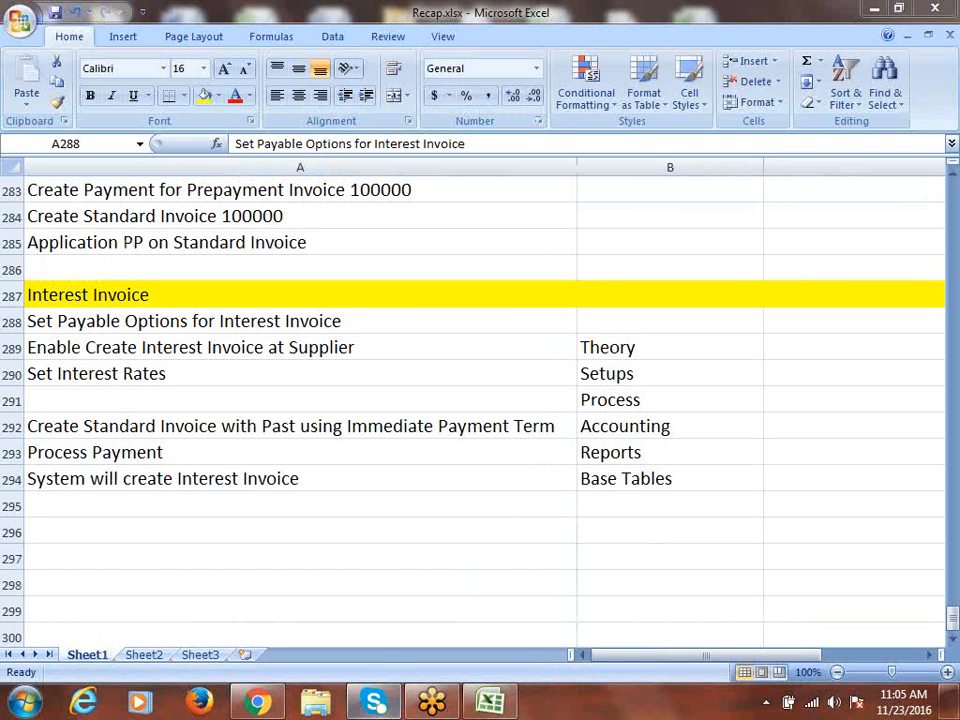
- Start a new Remote Desktop connection to the same remote computer and check the wireless network status
{"action": "left_click", "coordinate": [28, 703]}
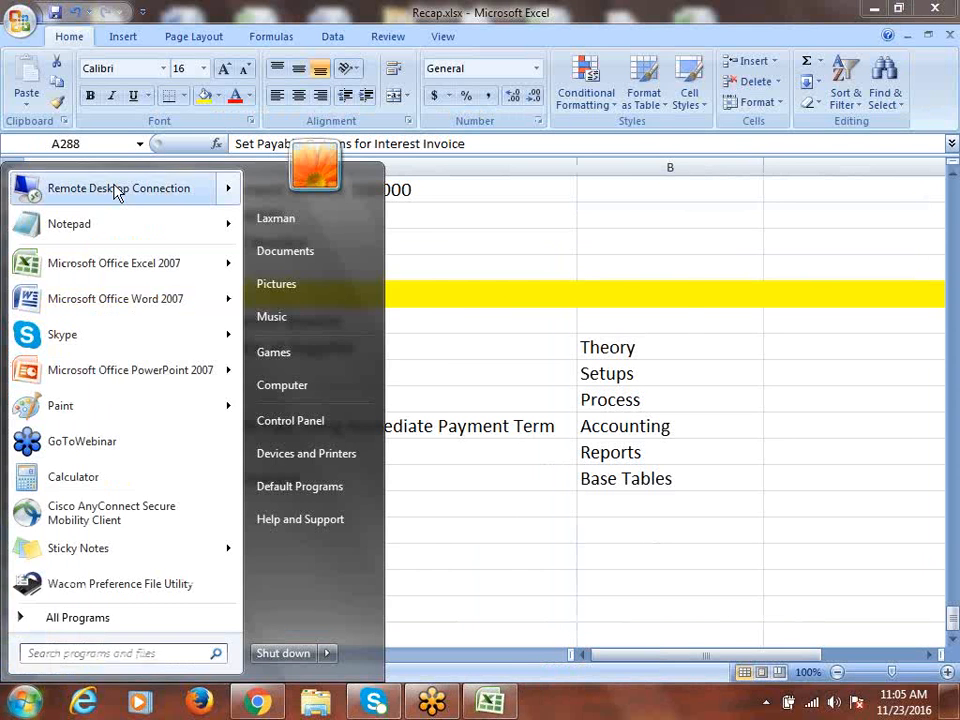
{"action": "left_click", "coordinate": [116, 189]}
{"action": "left_click", "coordinate": [550, 327]}
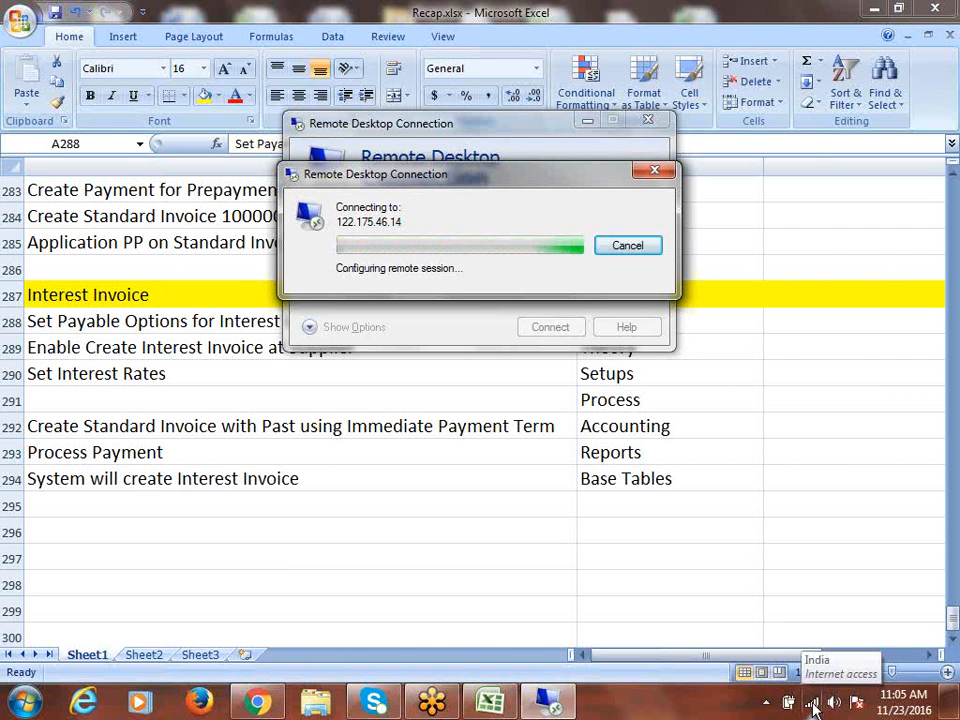
{"action": "left_click", "coordinate": [812, 704]}
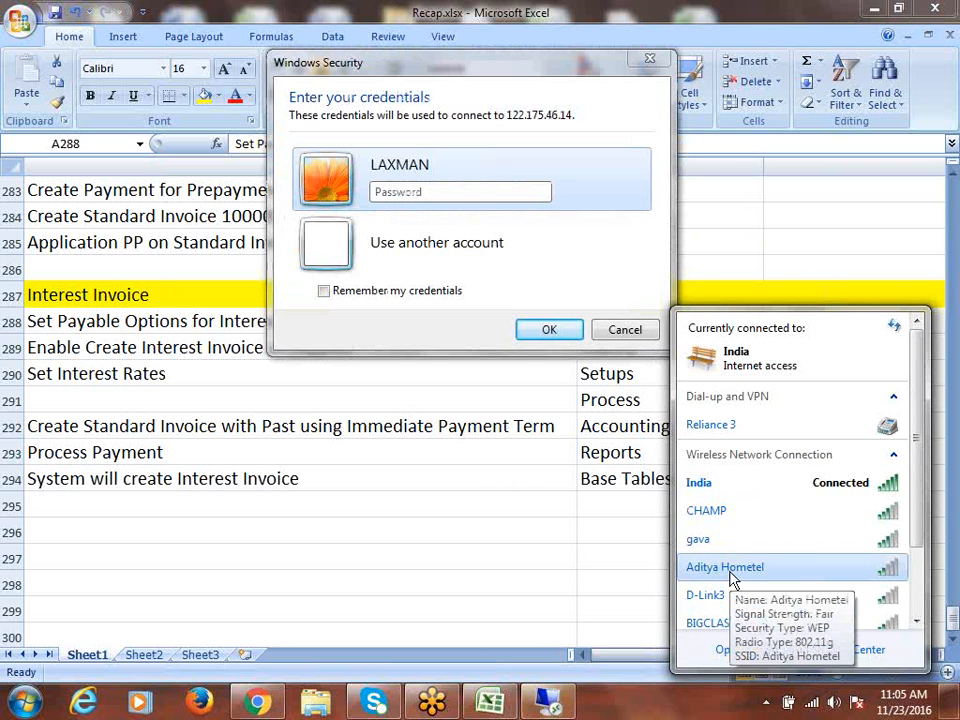
- Sign in to the remote computer with the account password to reopen the Oracle Applications session
{"action": "left_click", "coordinate": [430, 189]}
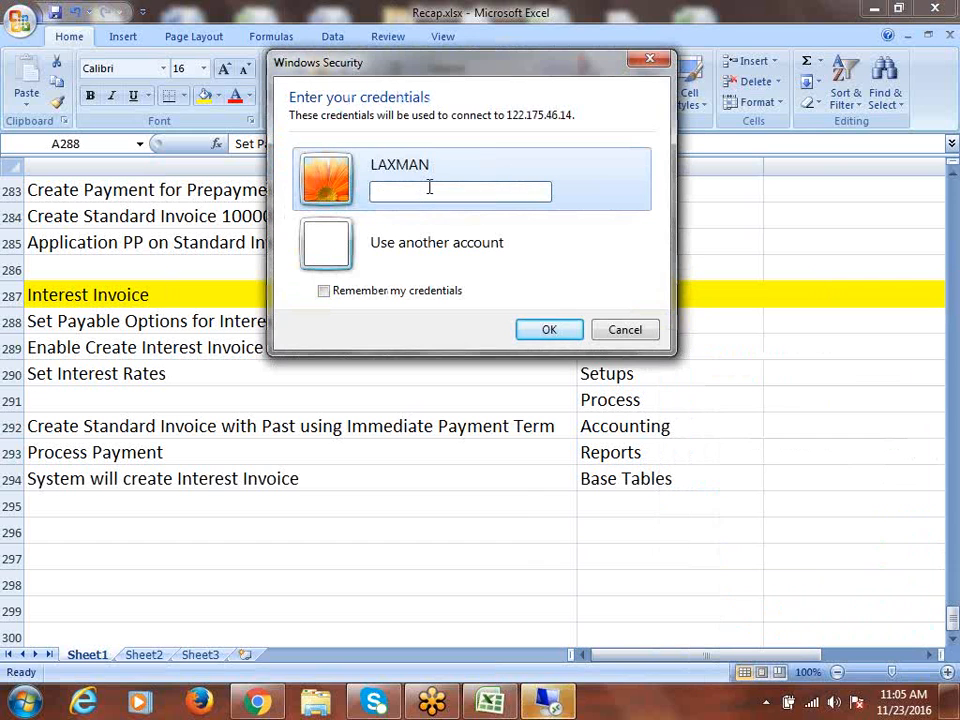
{"action": "key", "text": "Caps_Lock"}
{"action": "type", "text": "•"}
{"action": "key", "text": "Caps_Lock"}
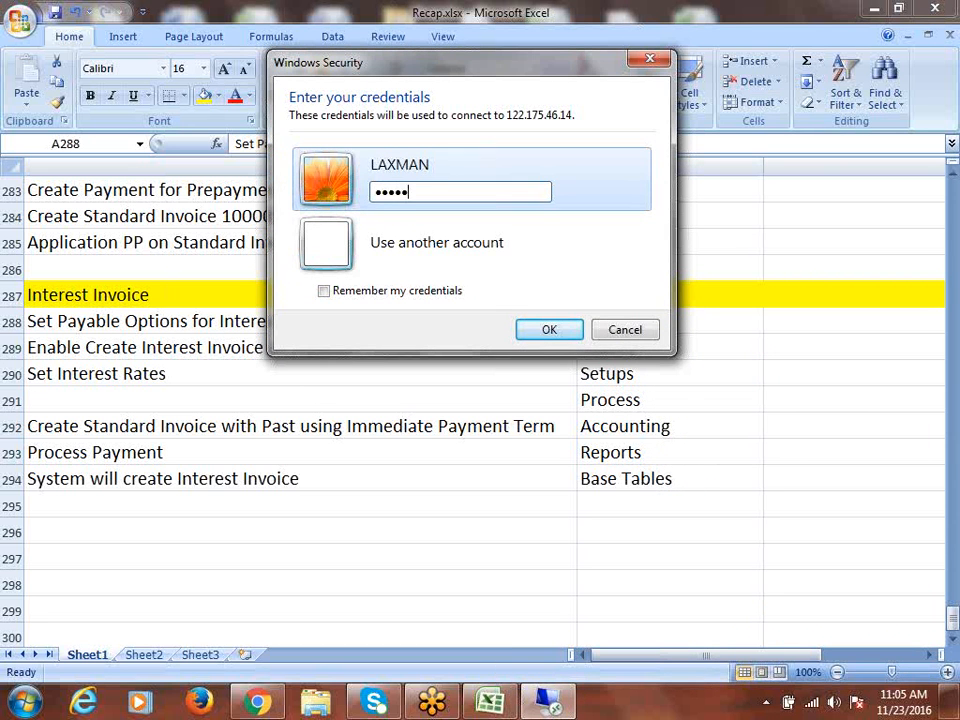
{"action": "key", "text": "Return"}
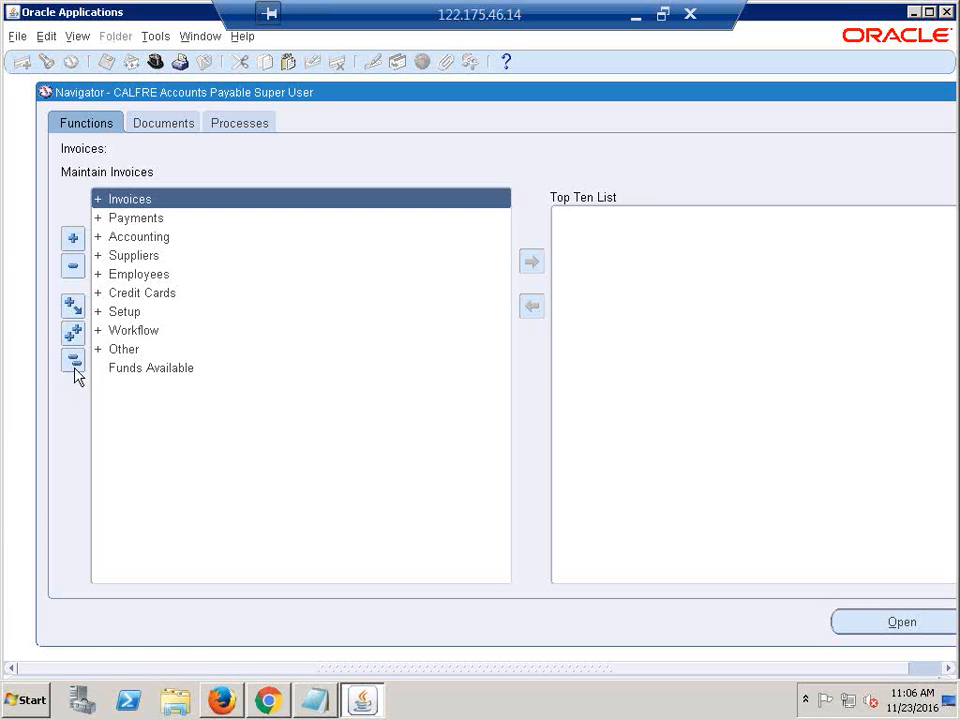
- Expand Setup and its Options group in the Payables Navigator's function list
{"action": "left_click", "coordinate": [137, 312]}
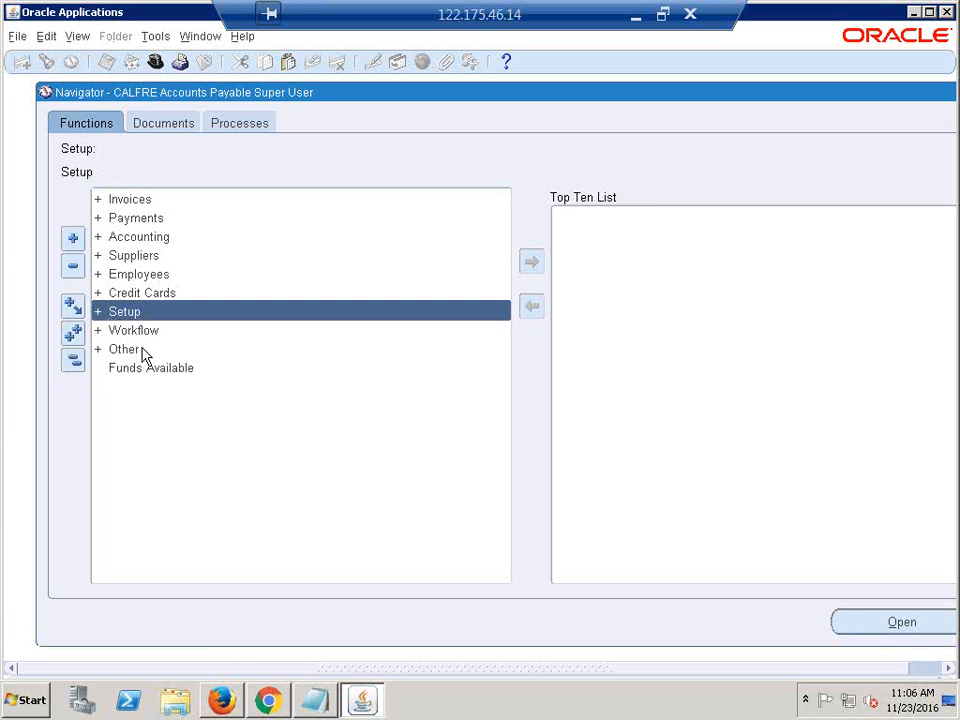
{"action": "key", "text": "Down"}
{"action": "key", "text": "Down"}
{"action": "key", "text": "Down"}
{"action": "key", "text": "Down"}
{"action": "key", "text": "Down"}
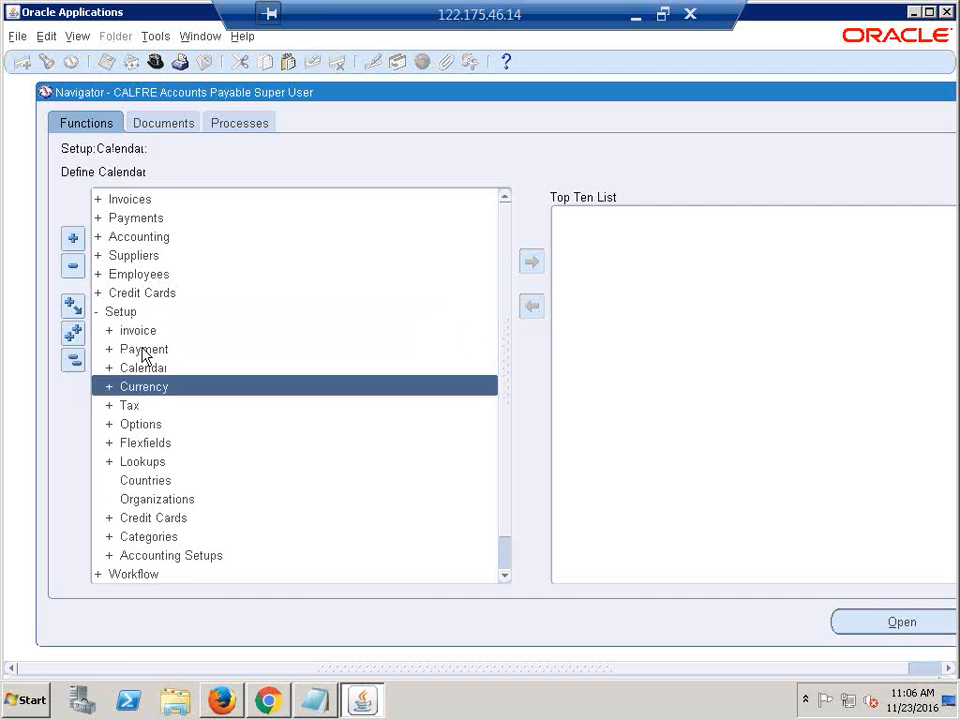
{"action": "key", "text": "Return"}
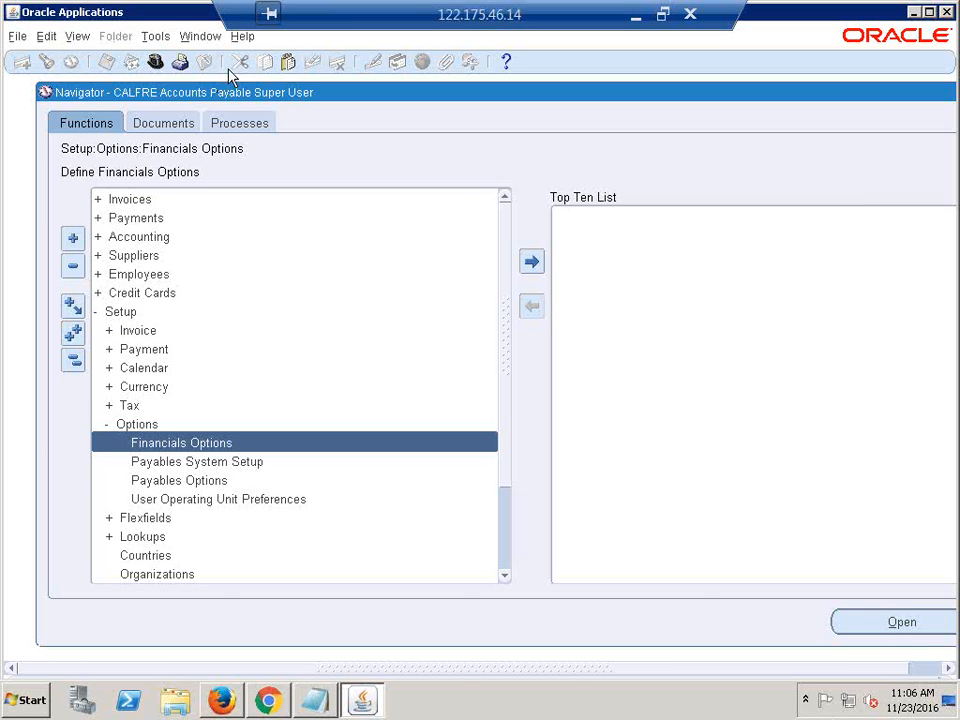
{"action": "left_click", "coordinate": [271, 22]}
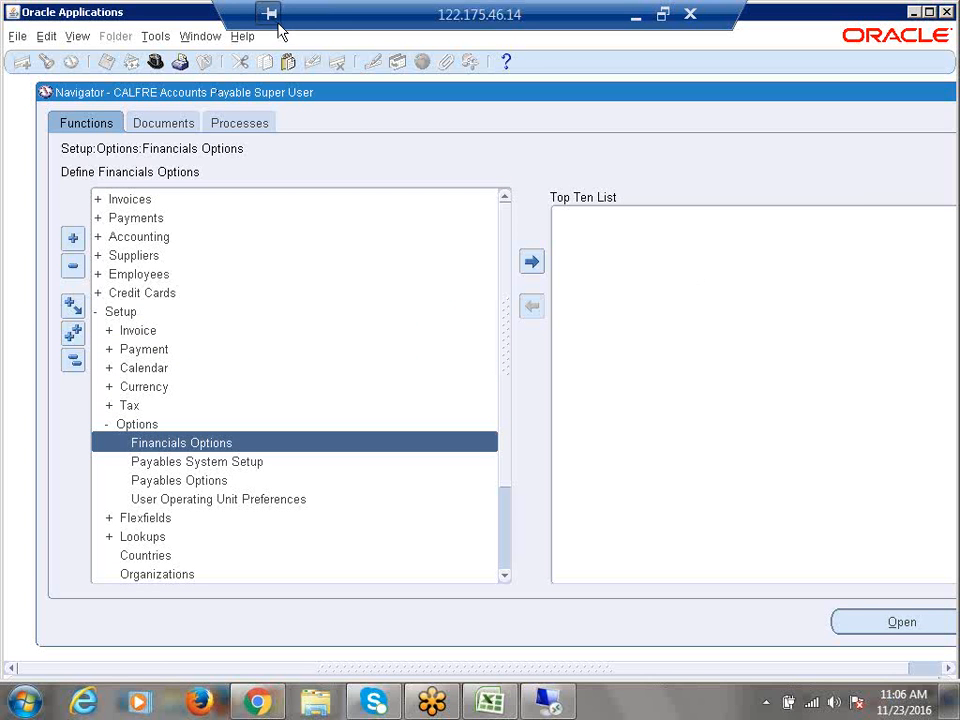
{"action": "left_click", "coordinate": [679, 462]}
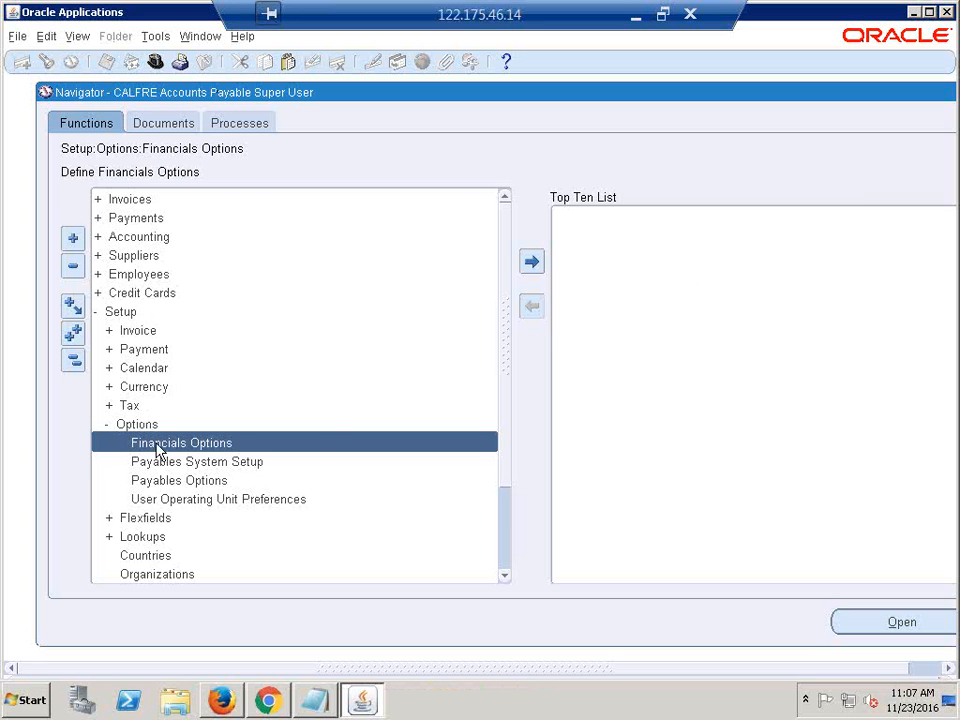
- Open the Payables Options form for CALFRE Hyderabad Operating Unit and display its Interest region
{"action": "key", "text": "Down"}
{"action": "key", "text": "Down"}
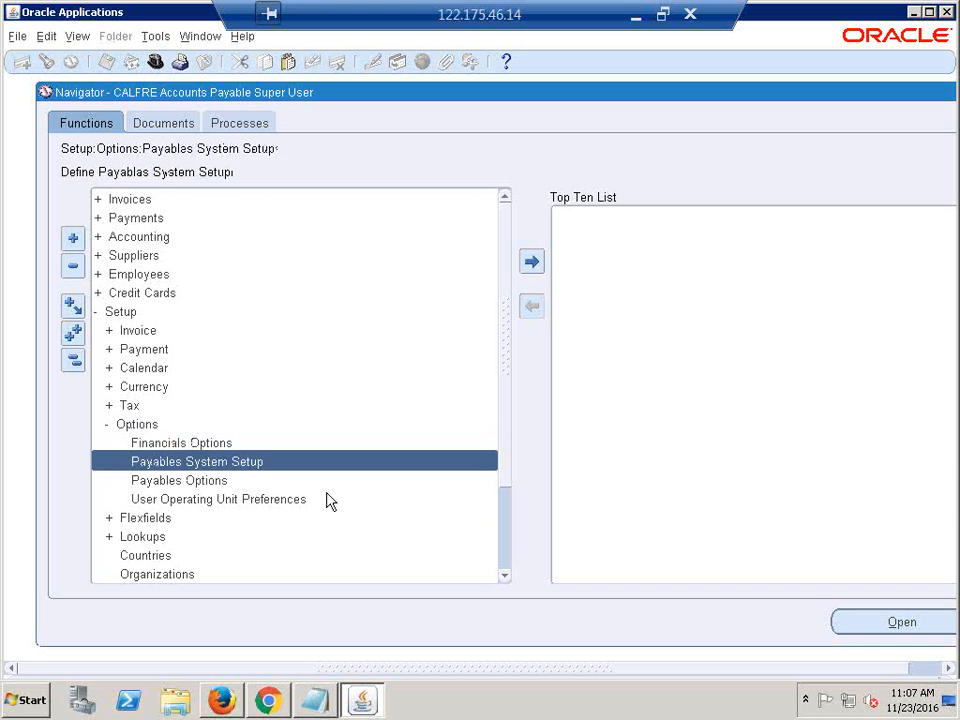
{"action": "key", "text": "Return"}
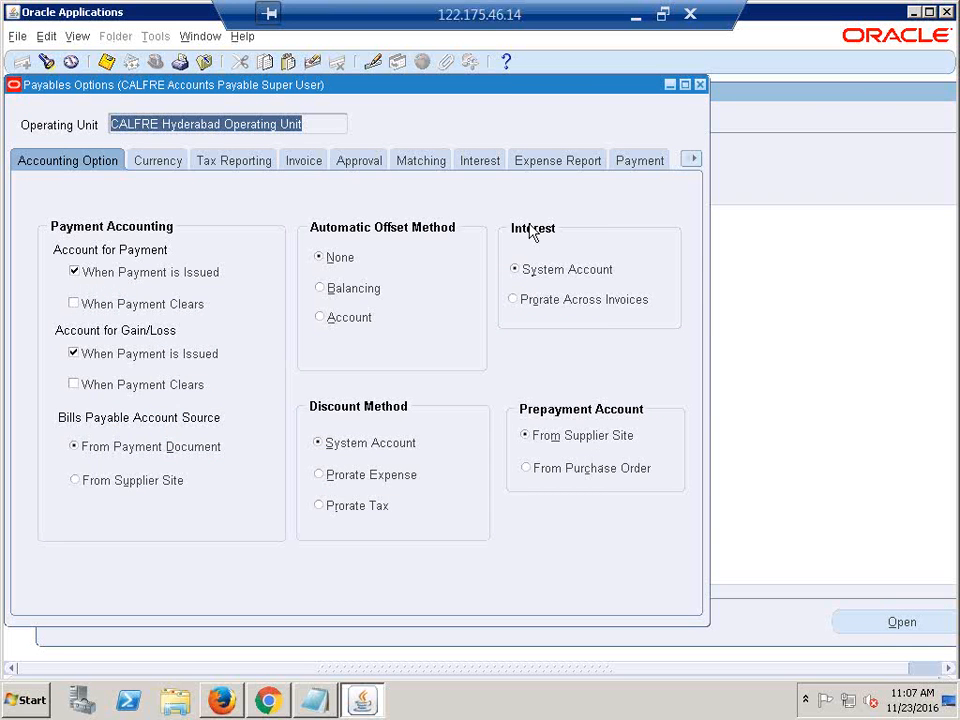
{"action": "left_click", "coordinate": [481, 163]}
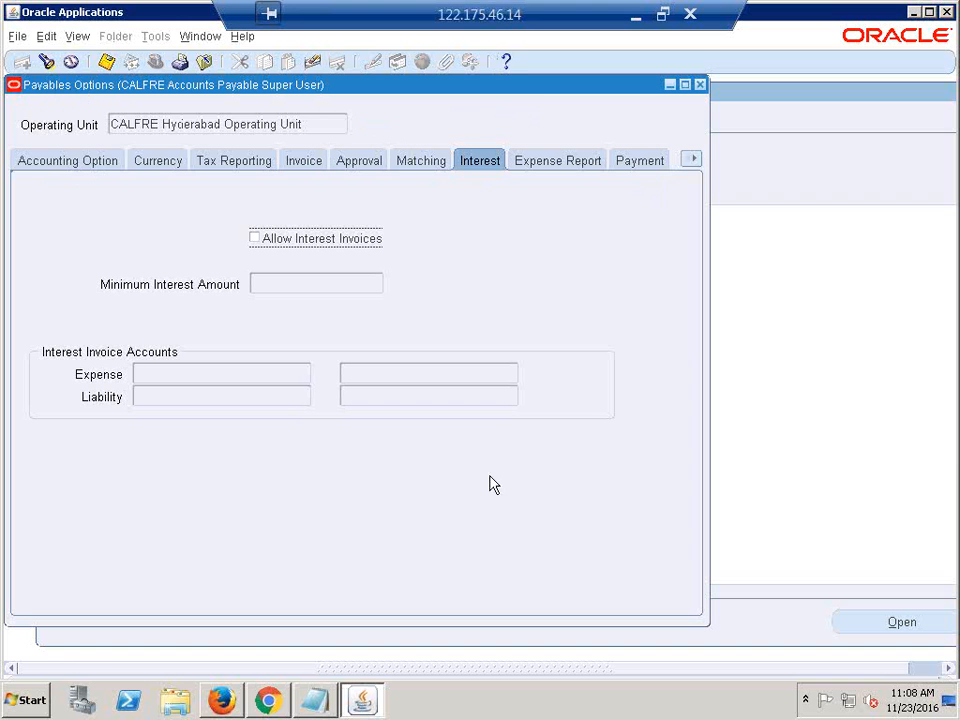
- Open the Payables Options help and read the Interest topic on allowing interest invoices, the minimum amount and the expense and liability accounts
{"action": "left_click", "coordinate": [506, 64]}
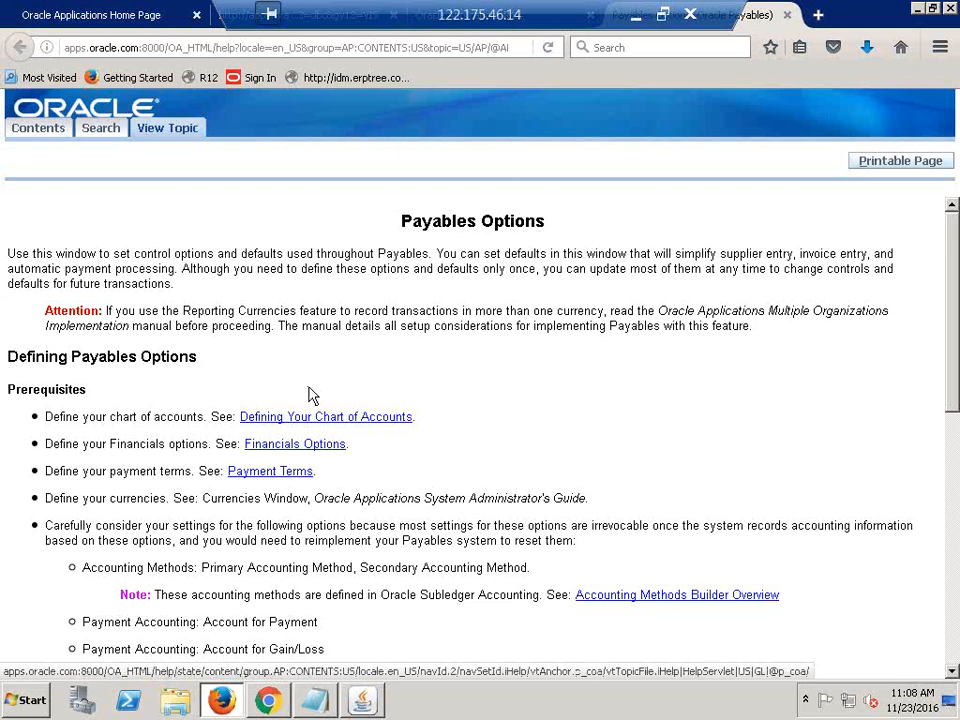
{"action": "scroll", "coordinate": [312, 395], "scroll_direction": "down", "scroll_amount": 1}
{"action": "scroll", "coordinate": [312, 395], "scroll_direction": "down", "scroll_amount": 10}
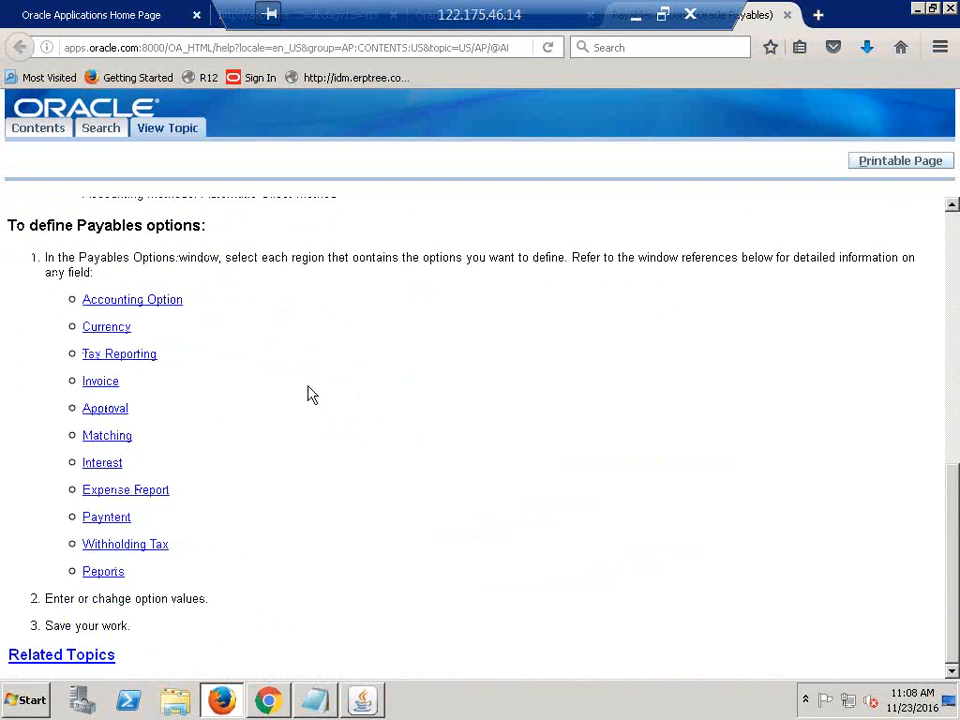
{"action": "left_click", "coordinate": [112, 463]}
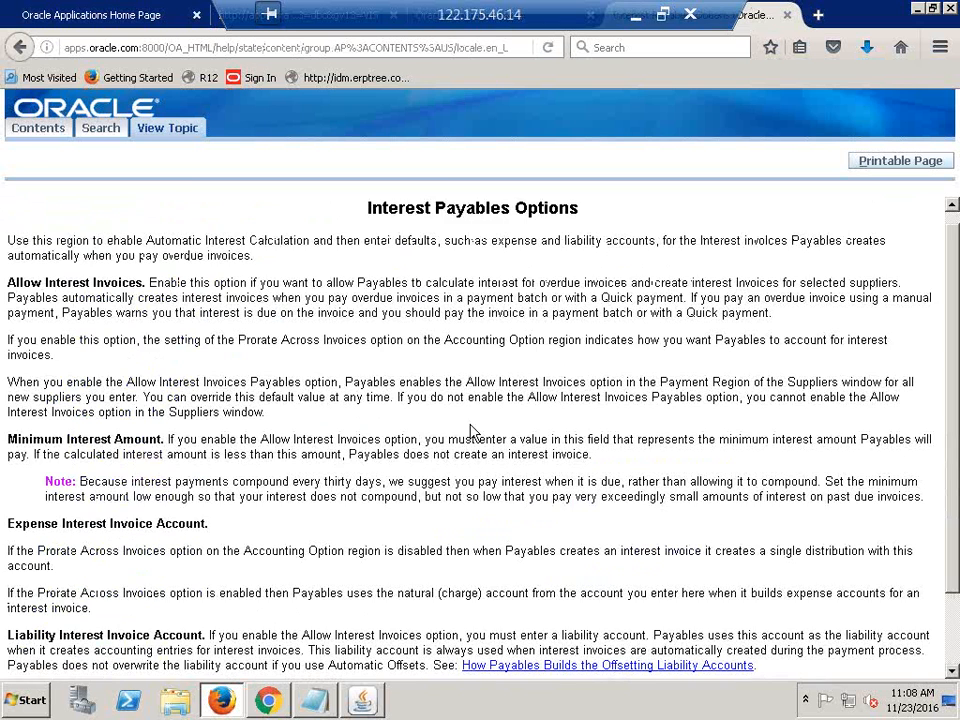
{"action": "scroll", "coordinate": [504, 448], "scroll_direction": "down", "scroll_amount": 2}
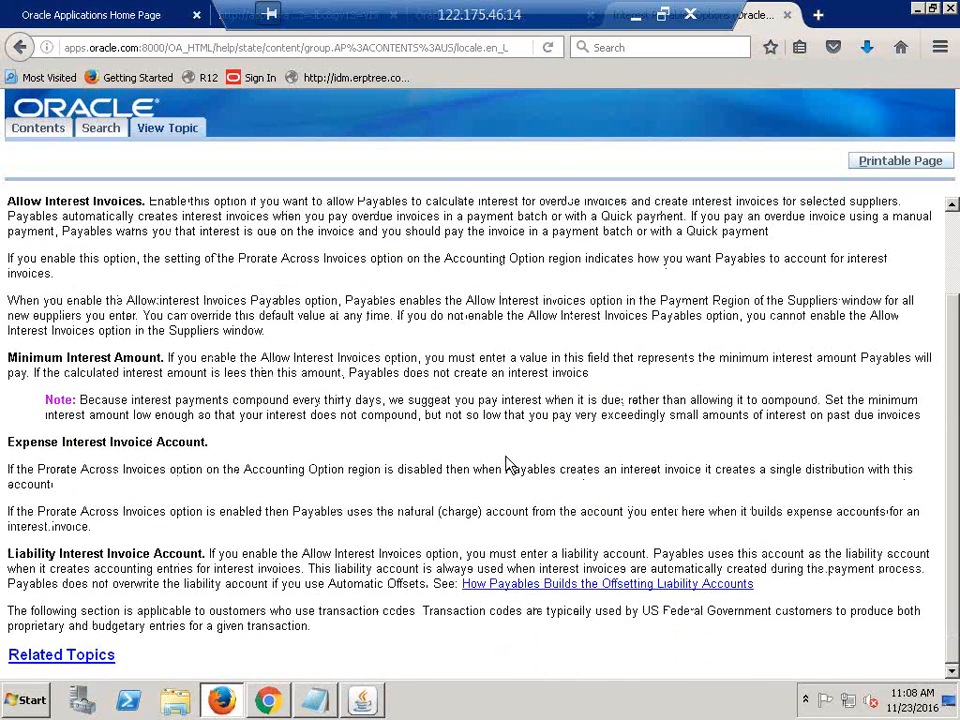
{"action": "scroll", "coordinate": [507, 465], "scroll_direction": "up", "scroll_amount": 1}
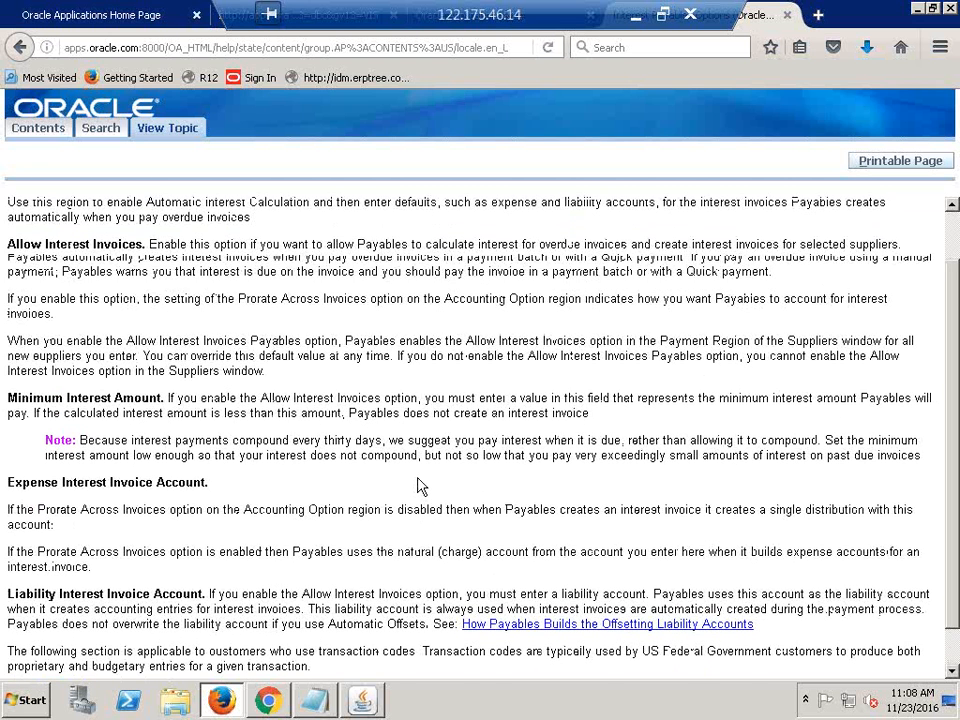
{"action": "scroll", "coordinate": [420, 486], "scroll_direction": "up", "scroll_amount": 1}
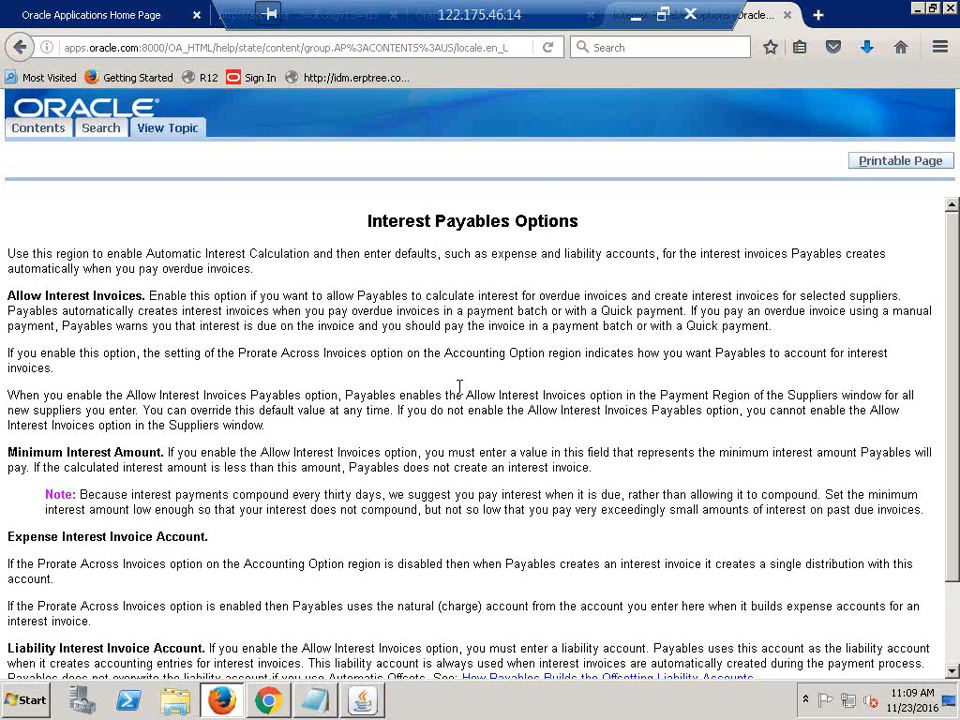
{"action": "left_click_drag", "start_coordinate": [8, 254], "coordinate": [145, 269]}
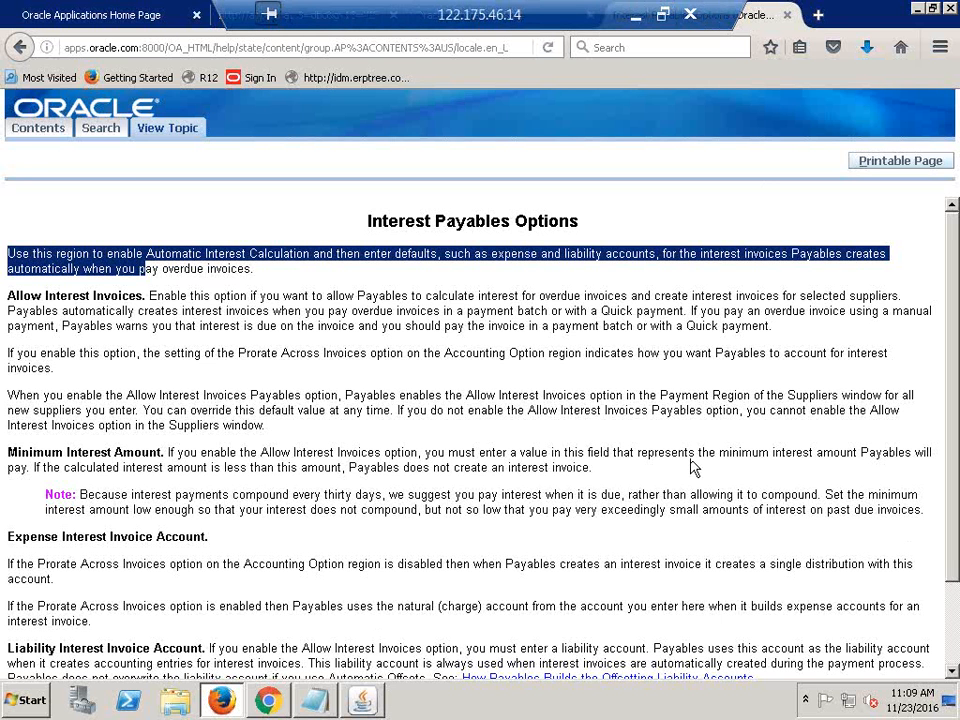
- Return to the Payables Options form, allow interest invoices and set the minimum interest amount to 100
{"action": "key", "text": "alt+Tab"}
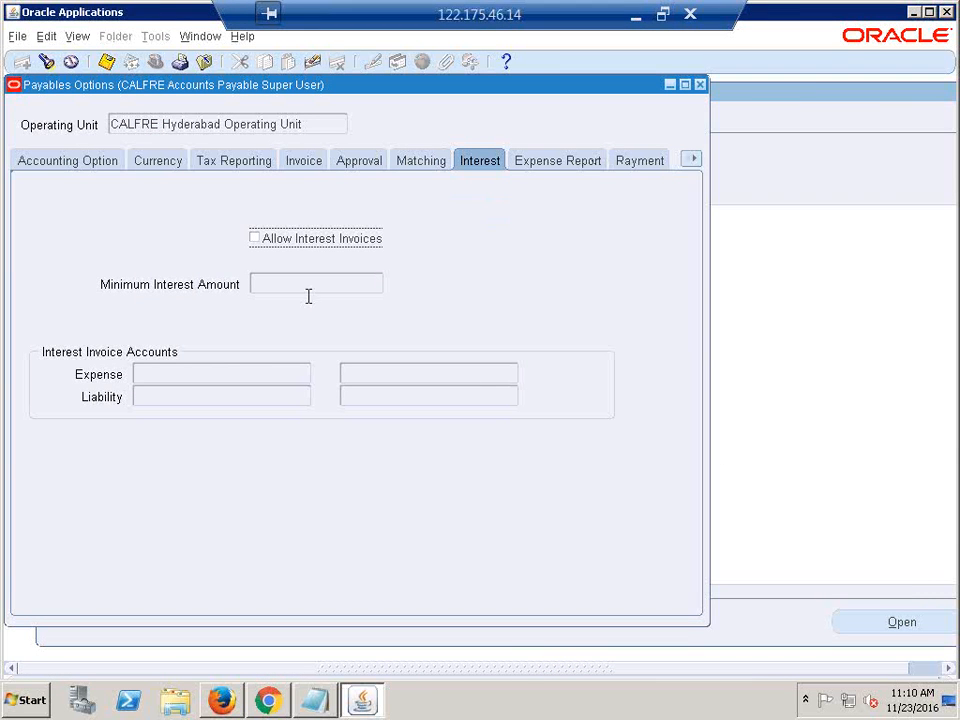
{"action": "left_click", "coordinate": [255, 240]}
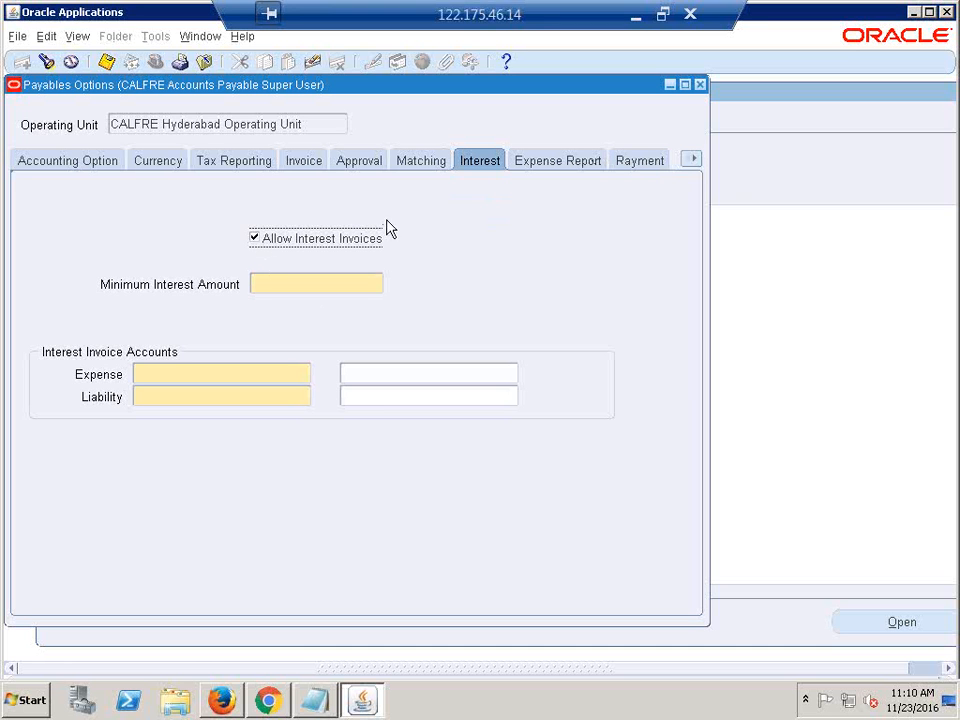
{"action": "left_click", "coordinate": [211, 124]}
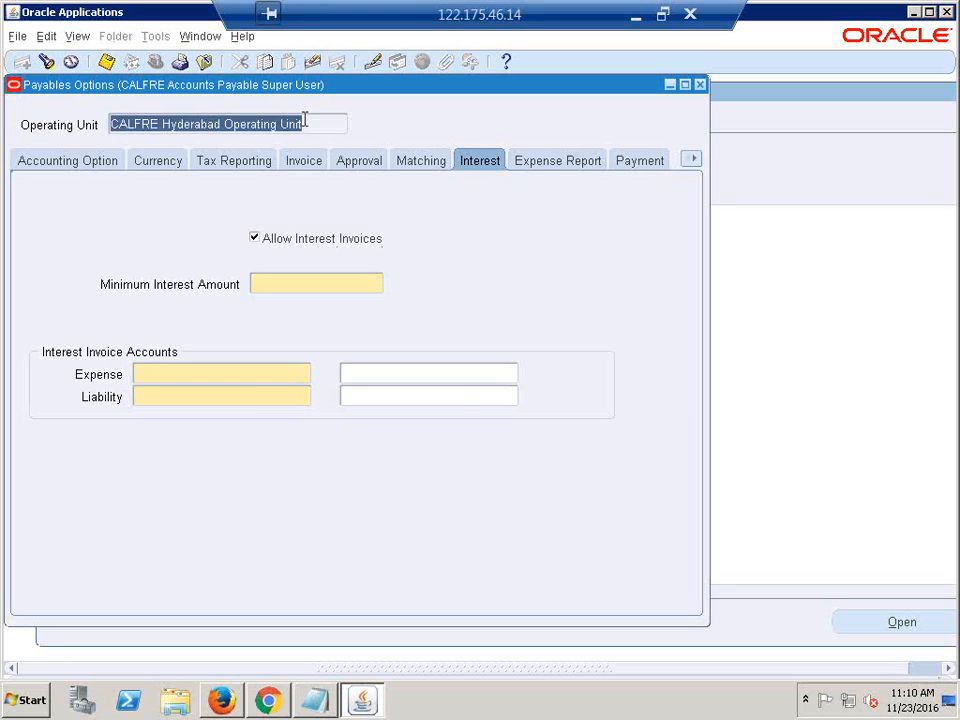
{"action": "left_click_drag", "start_coordinate": [306, 124], "coordinate": [86, 118]}
{"action": "left_click", "coordinate": [304, 289]}
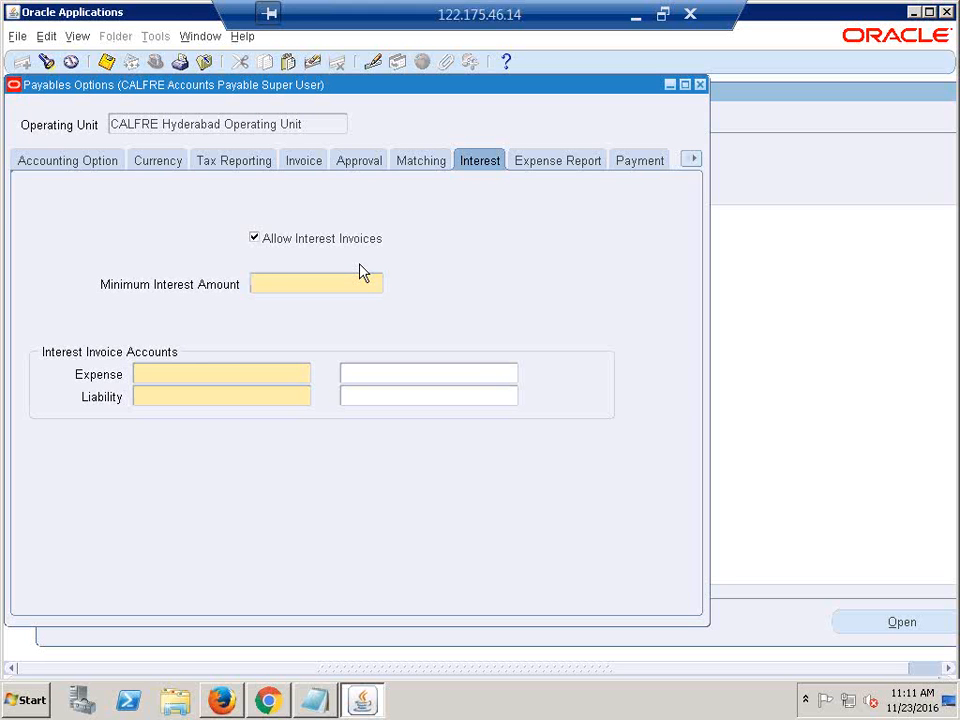
{"action": "type", "text": "100"}
{"action": "key", "text": "Tab"}
- Find the account with "interest exp%" and set the interest invoice expense account to 7820 Interest Expense
{"action": "left_click", "coordinate": [305, 378]}
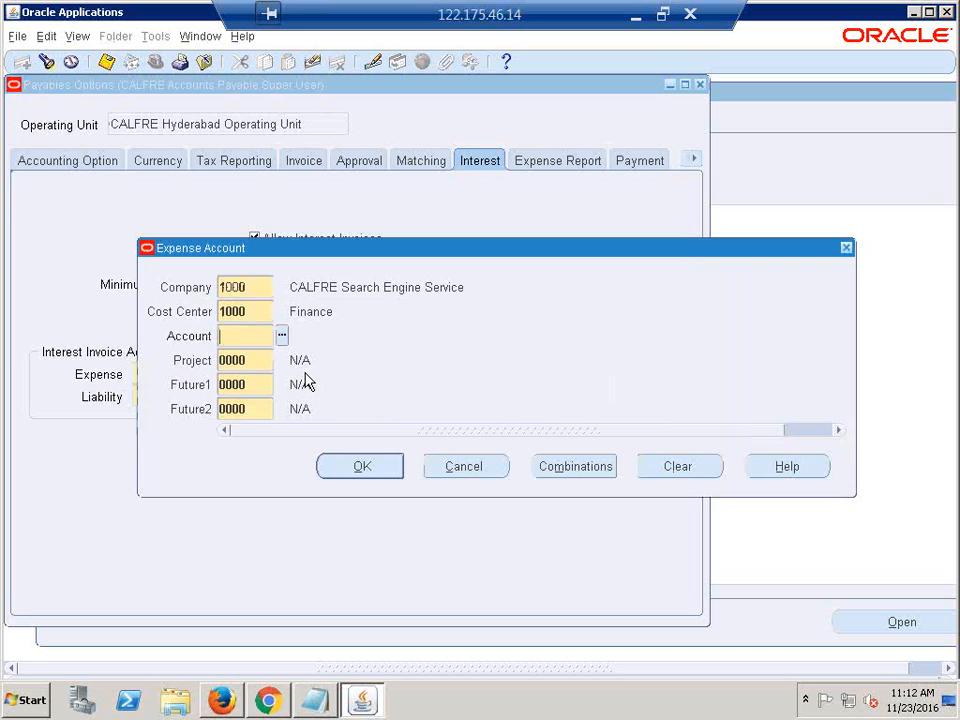
{"action": "left_click", "coordinate": [282, 335]}
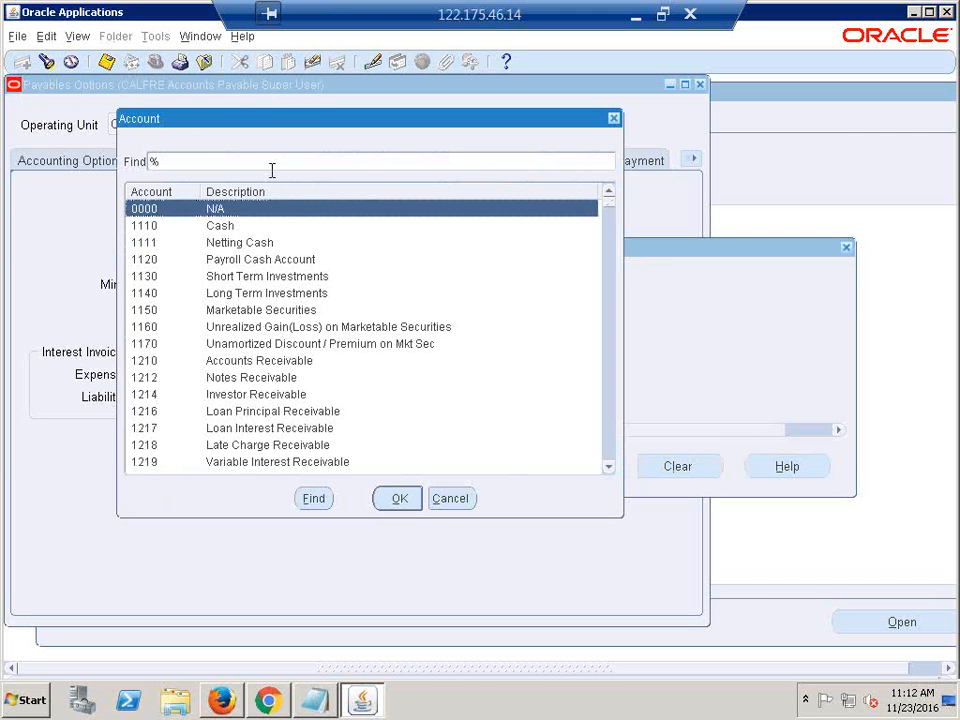
{"action": "type", "text": "interest exp%"}
{"action": "key", "text": "Return"}
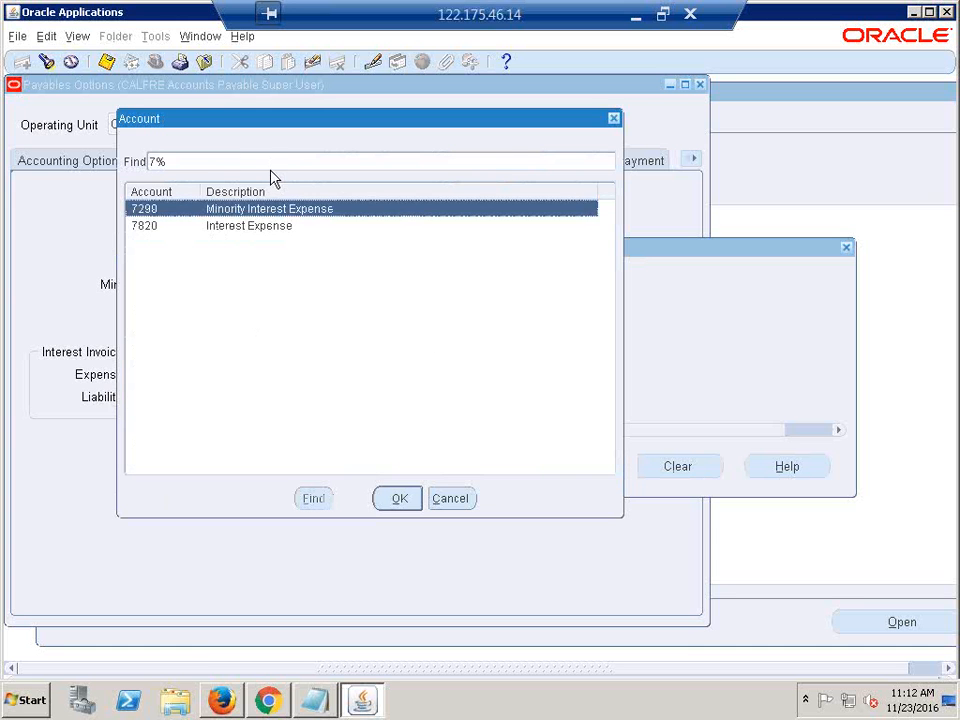
{"action": "left_click", "coordinate": [262, 226]}
{"action": "left_click", "coordinate": [392, 503]}
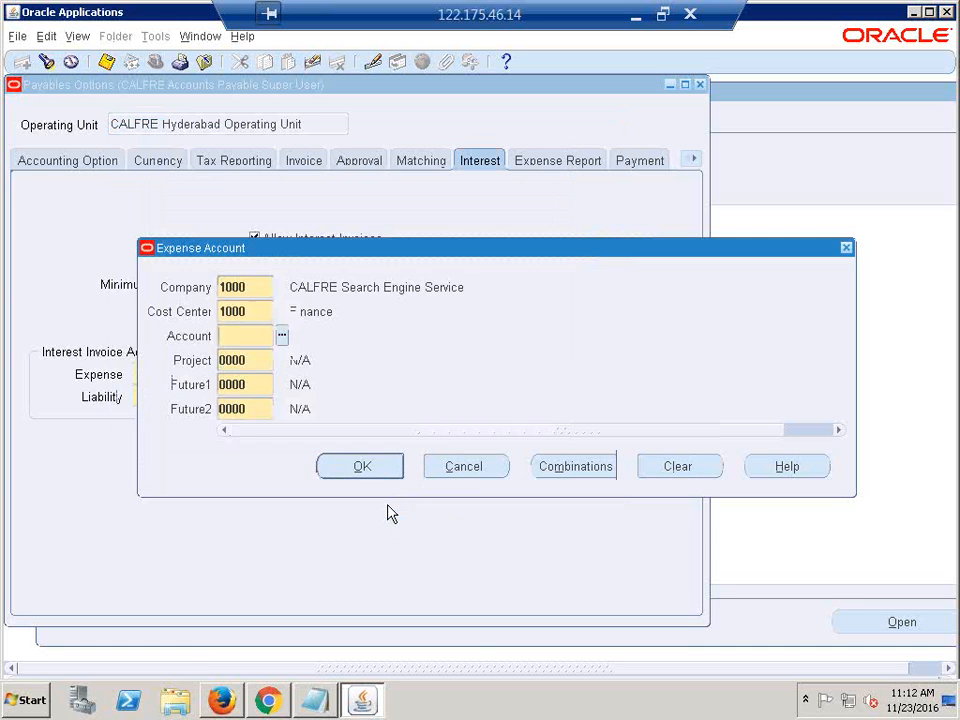
{"action": "left_click", "coordinate": [343, 463]}
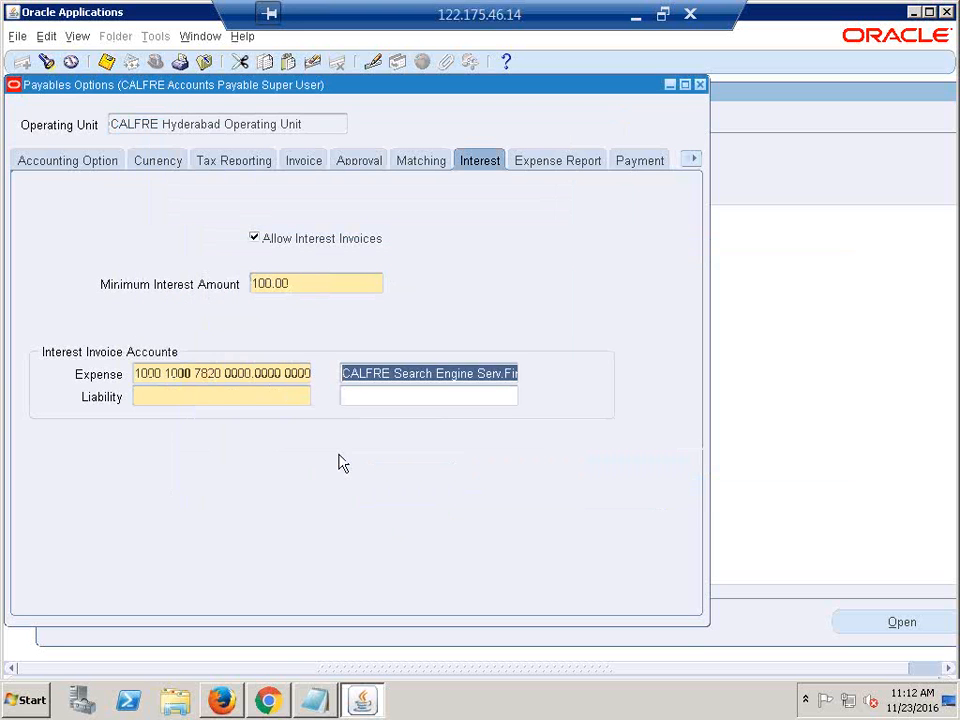
- Find the account with "interest pay%" and set the interest invoice liability account to 2530 Interest Payable
{"action": "left_click", "coordinate": [243, 397]}
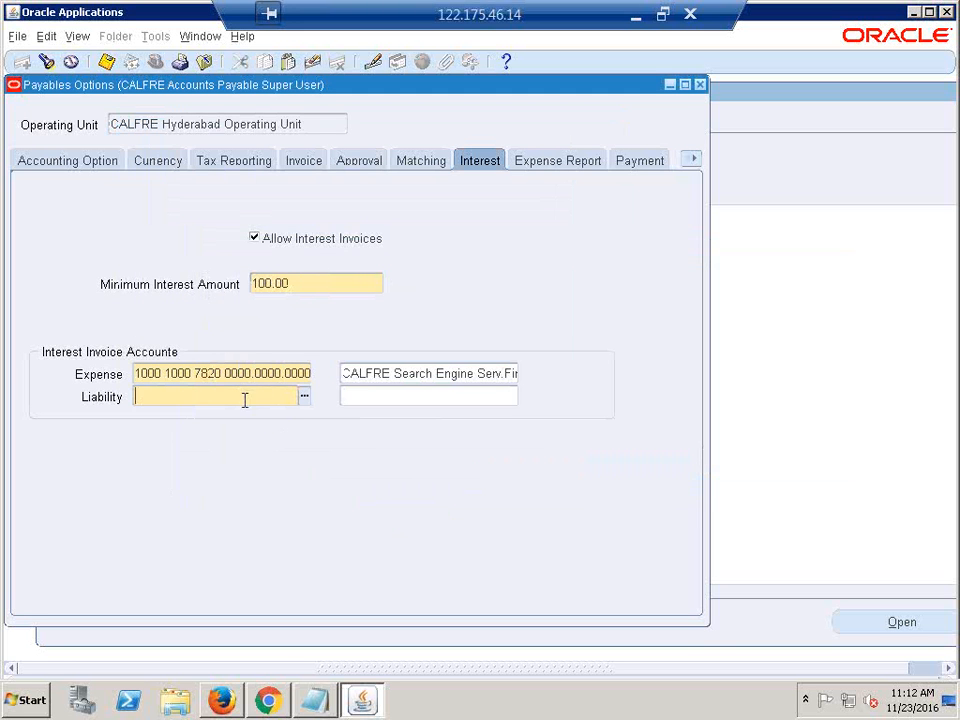
{"action": "left_click", "coordinate": [305, 401]}
{"action": "left_click", "coordinate": [282, 336]}
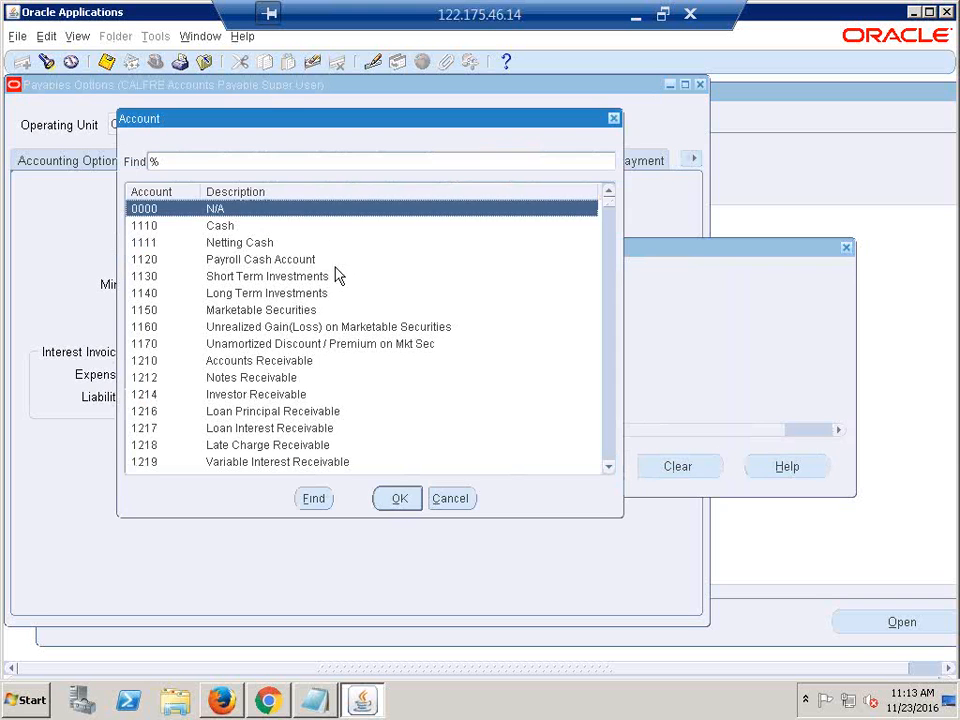
{"action": "left_click", "coordinate": [240, 160]}
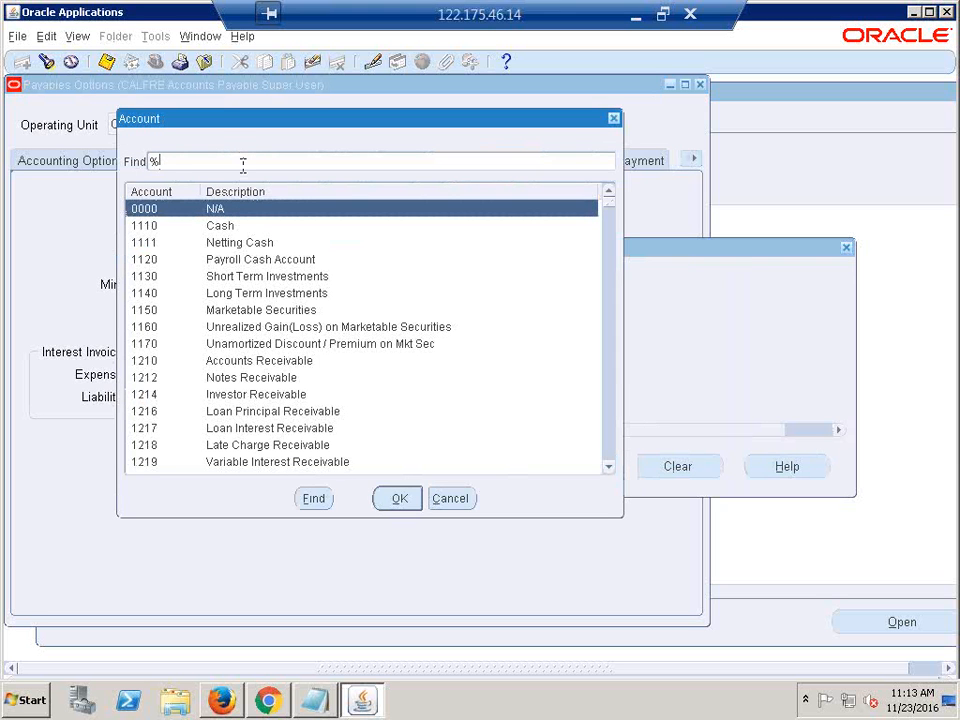
{"action": "type", "text": "interest pay%"}
{"action": "key", "text": "Return"}
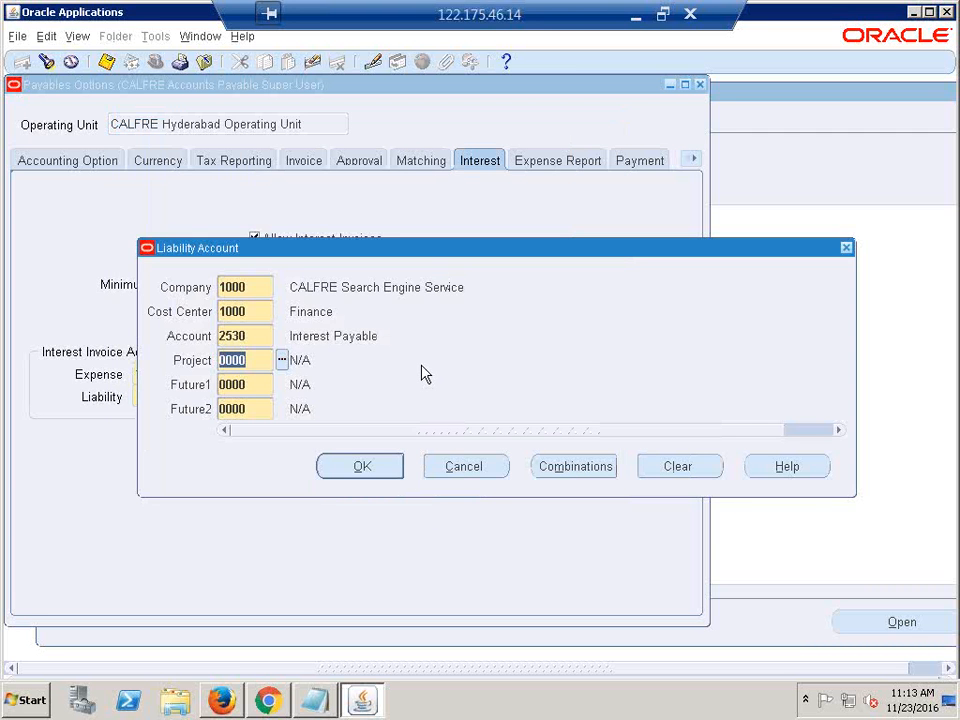
{"action": "left_click", "coordinate": [356, 467]}
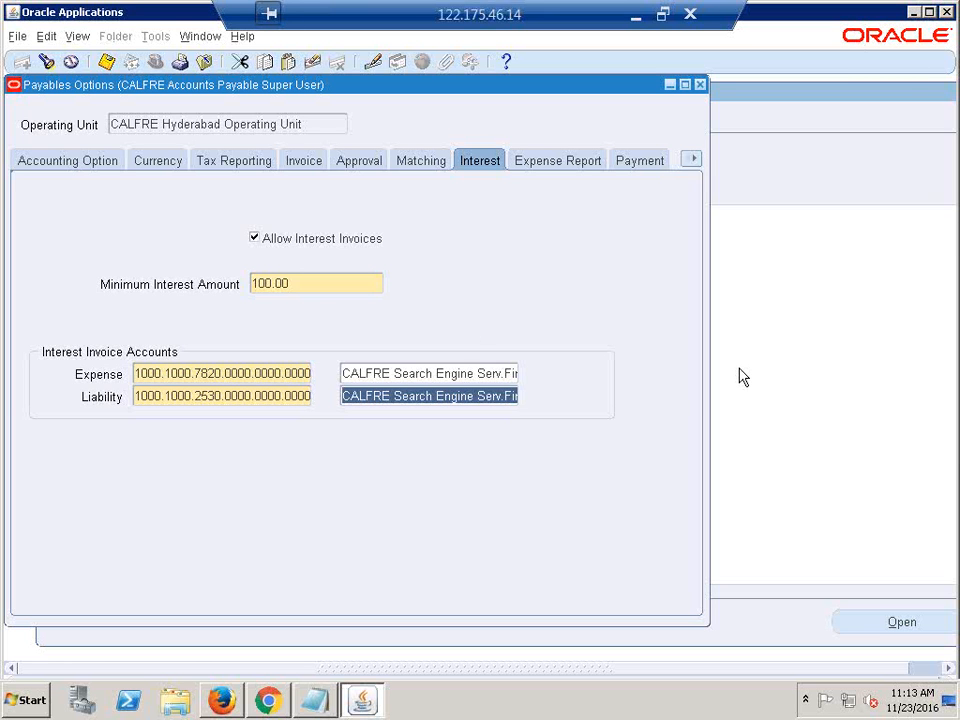
- Close the Payables Options form, collapse the Navigator's function list and open the supplier entry page under Suppliers
{"action": "left_click", "coordinate": [699, 85]}
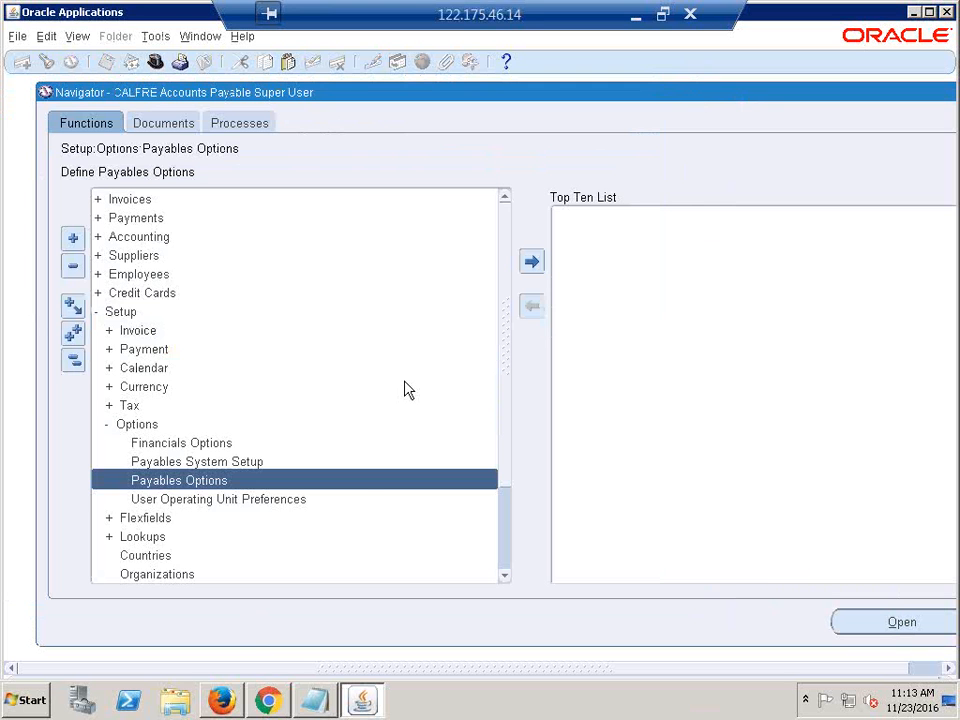
{"action": "left_click", "coordinate": [71, 364]}
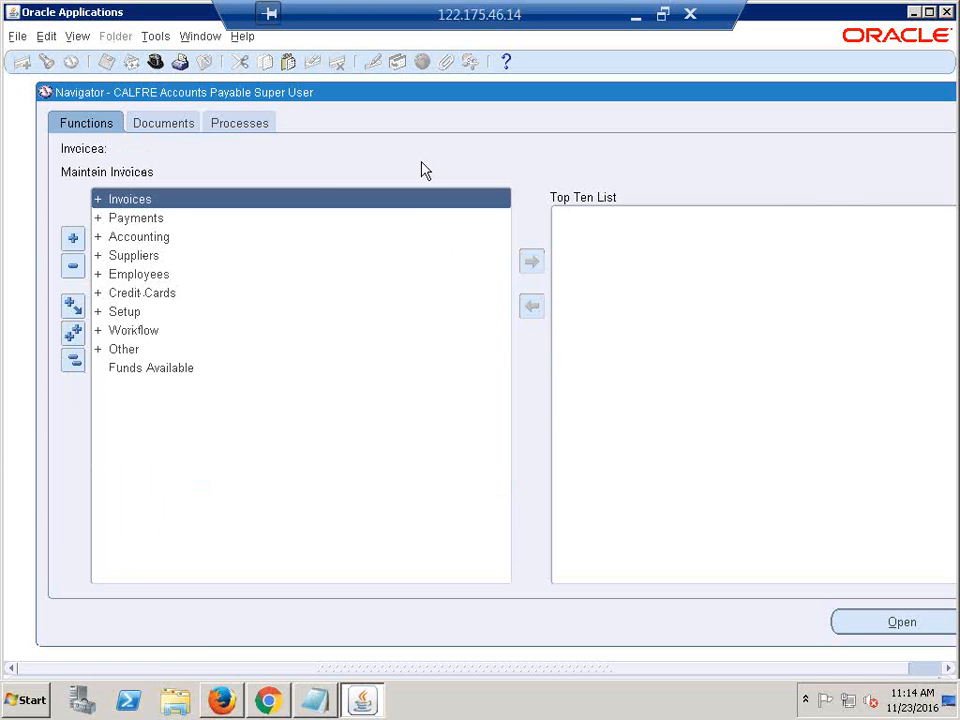
{"action": "left_click", "coordinate": [155, 262]}
{"action": "double_click", "coordinate": [155, 258]}
{"action": "double_click", "coordinate": [146, 274]}
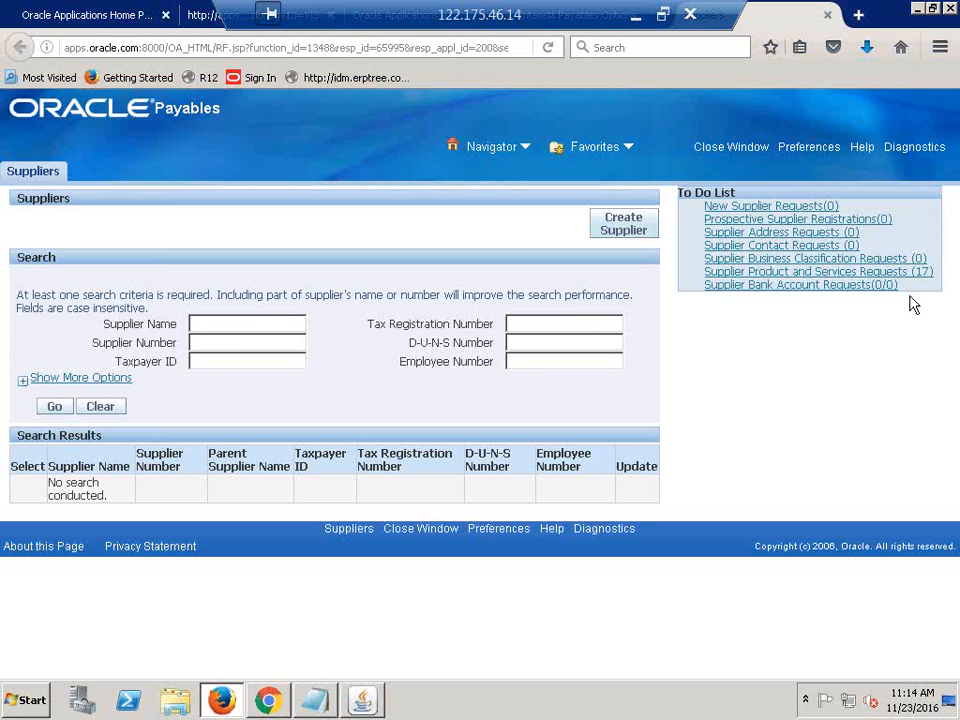
- Search suppliers by the name "Fusion Org" and open Fusion Organization for update
{"action": "type", "text": "F"}
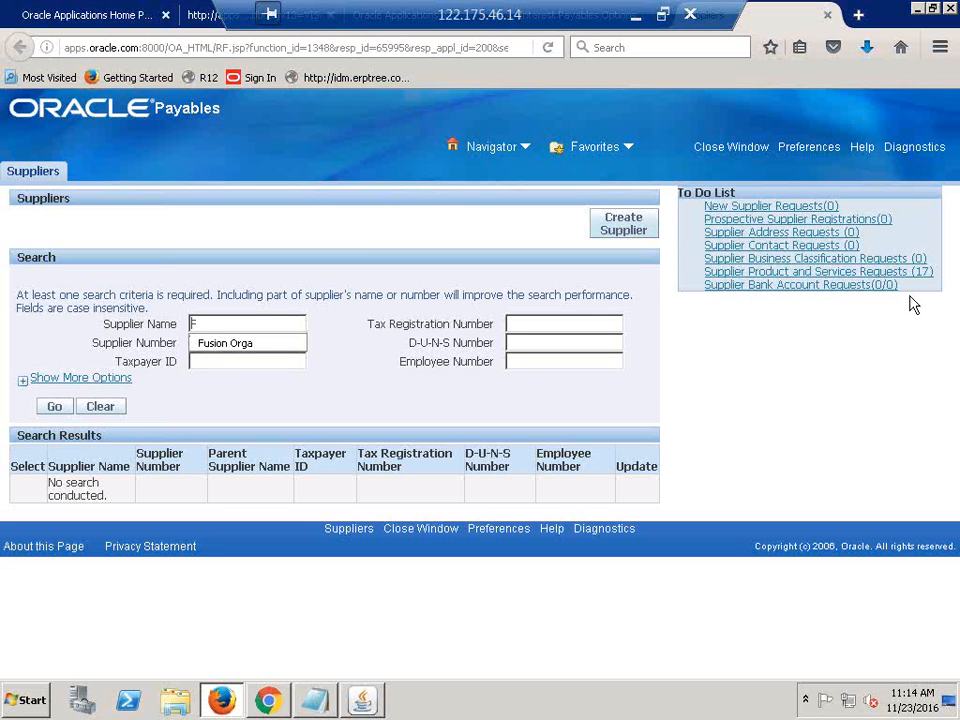
{"action": "type", "text": "usion Org"}
{"action": "left_click", "coordinate": [54, 413]}
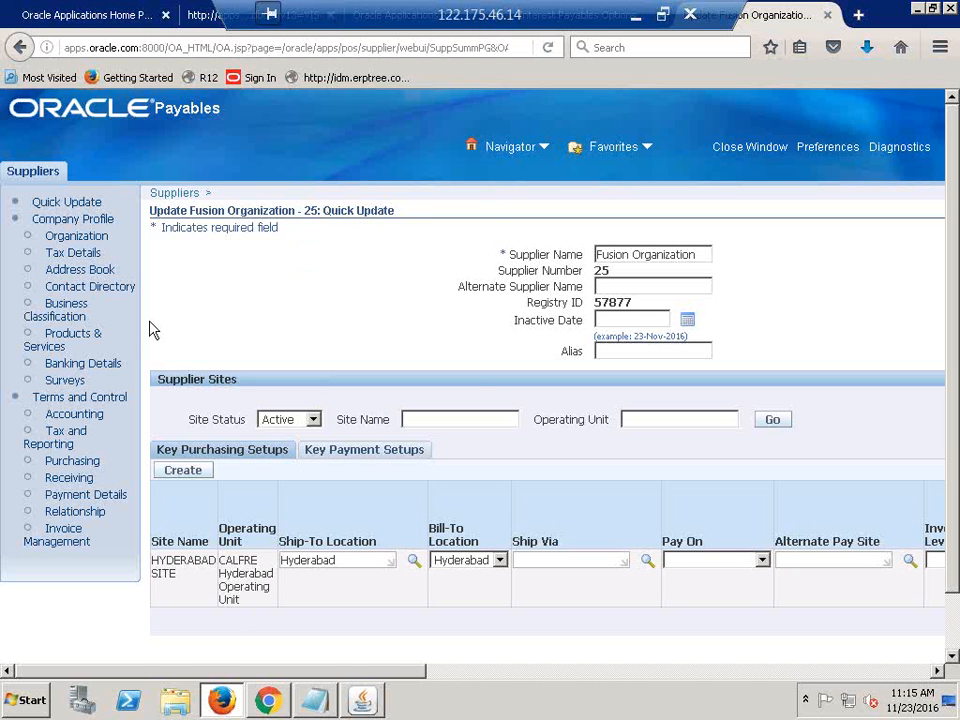
- Open Fusion Organization's Invoice Management page and examine its invoice payment terms and supplier site settings
{"action": "left_click", "coordinate": [72, 236]}
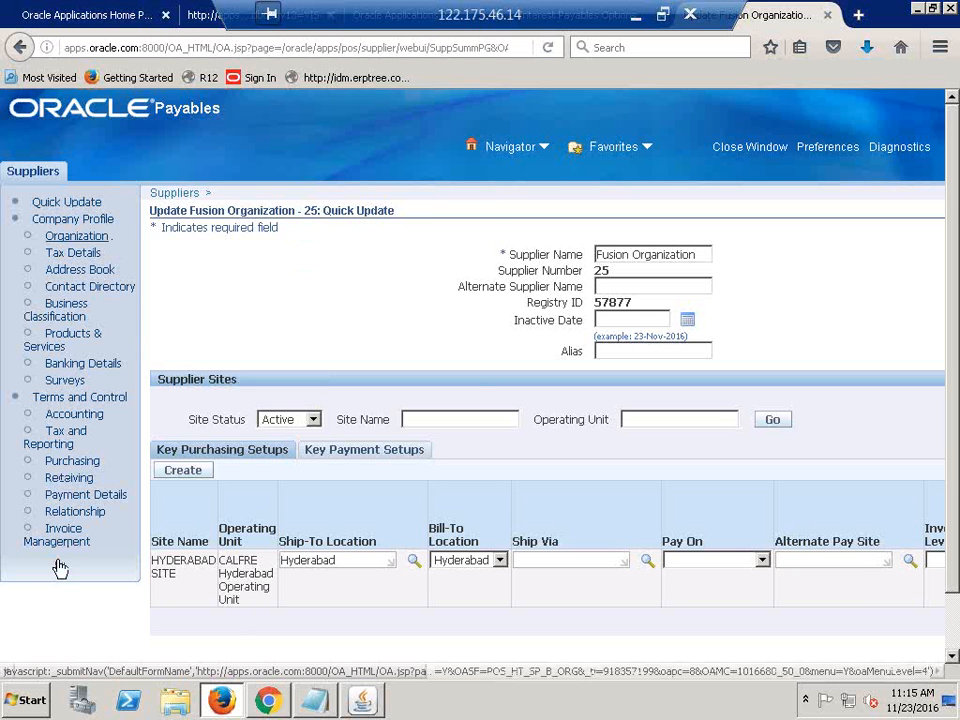
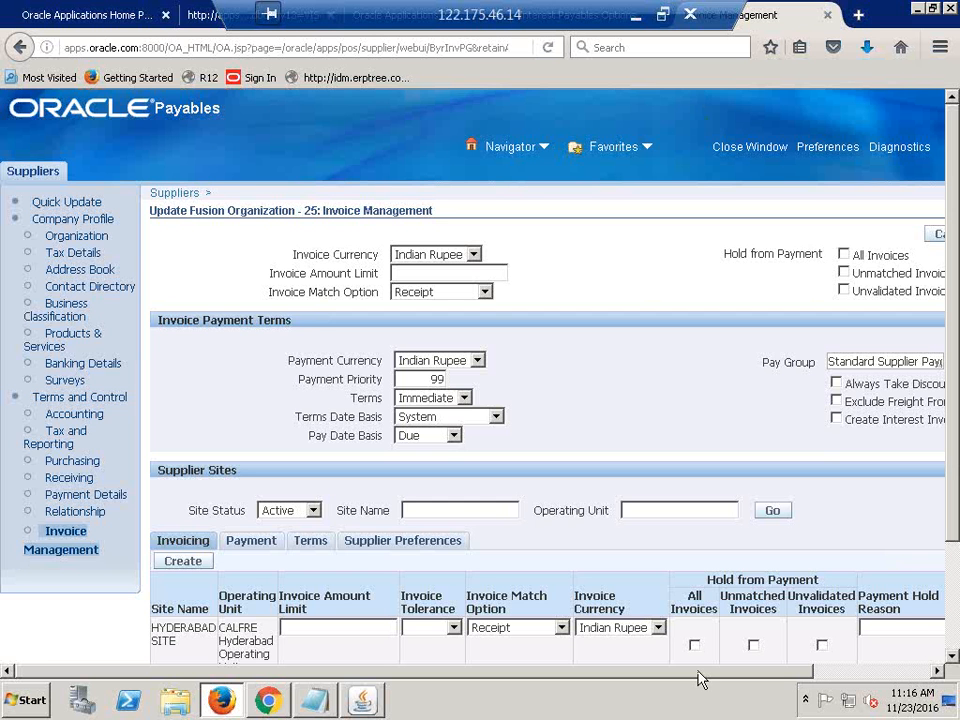
{"action": "left_click_drag", "start_coordinate": [713, 673], "coordinate": [877, 668]}
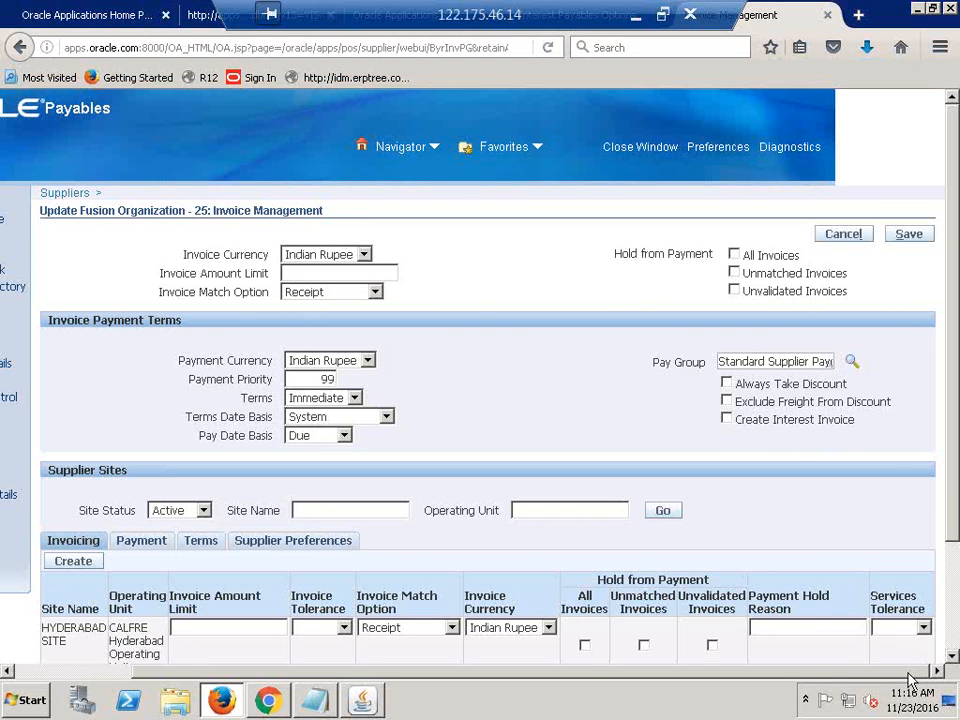
{"action": "left_click_drag", "start_coordinate": [906, 671], "coordinate": [740, 679]}
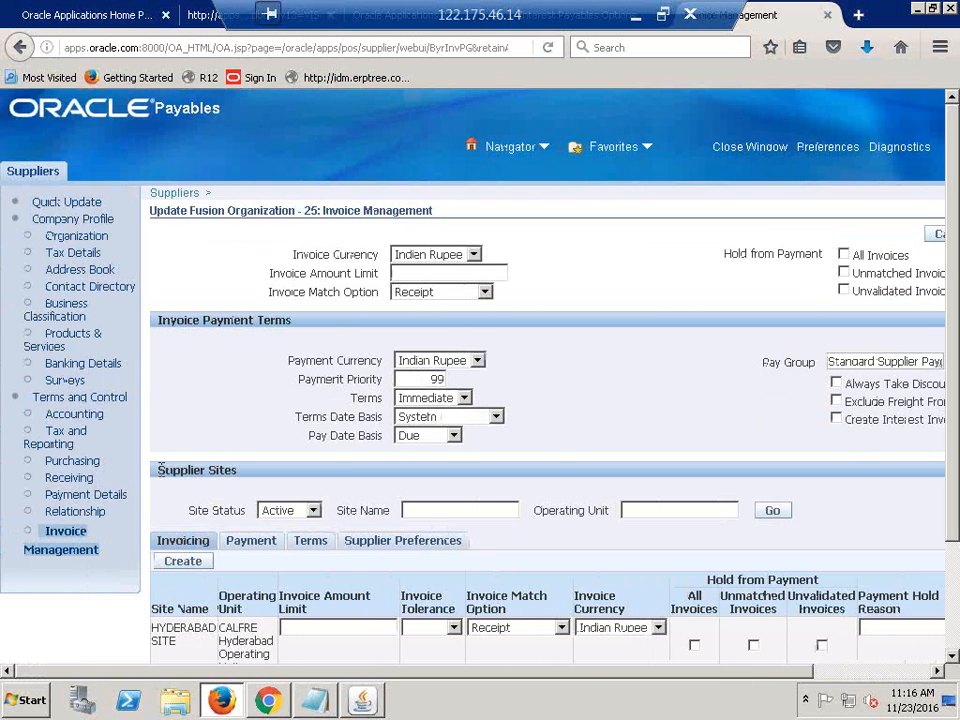
{"action": "left_click_drag", "start_coordinate": [230, 466], "coordinate": [407, 607]}
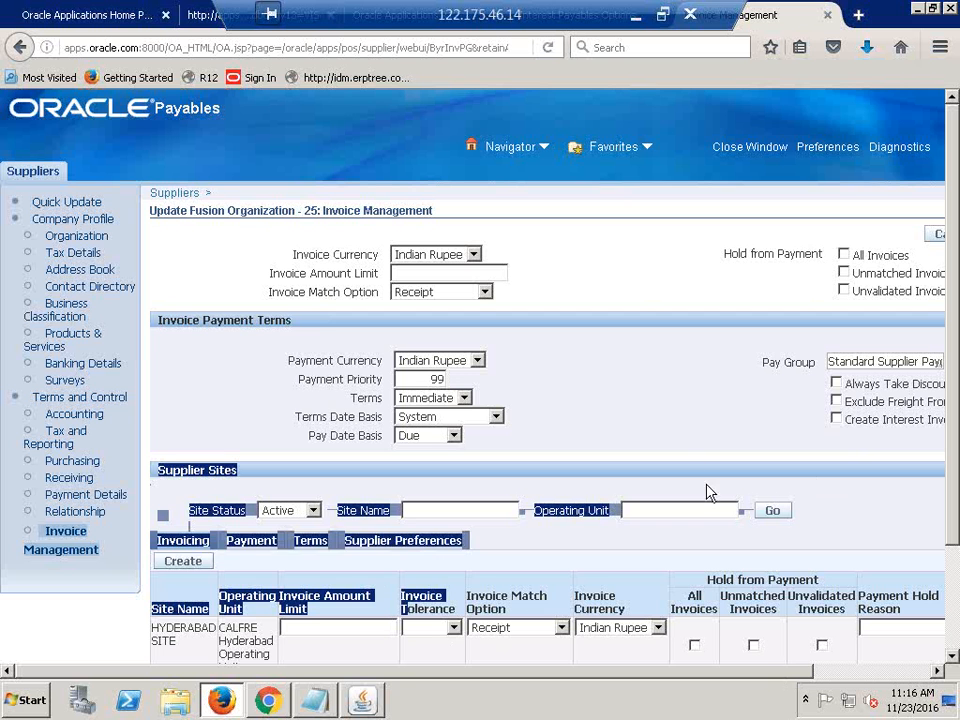
{"action": "left_click", "coordinate": [688, 395]}
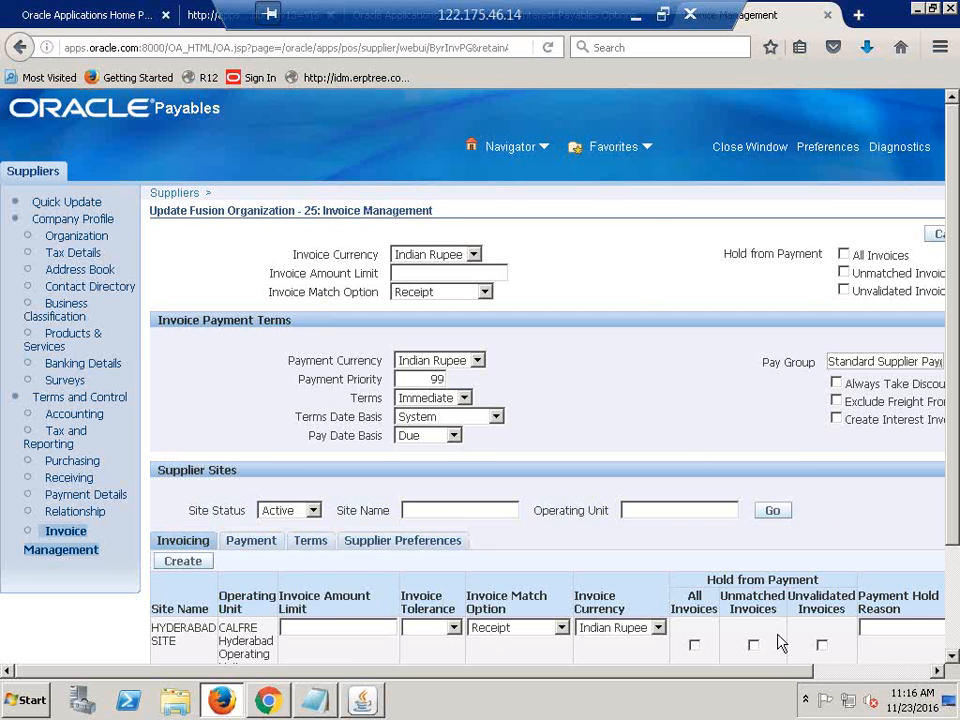
- Enable Create Interest Invoice in Fusion Organization's invoice payment terms and save the supplier's Invoice Management changes
{"action": "scroll", "coordinate": [776, 681], "scroll_direction": "right", "scroll_amount": 1}
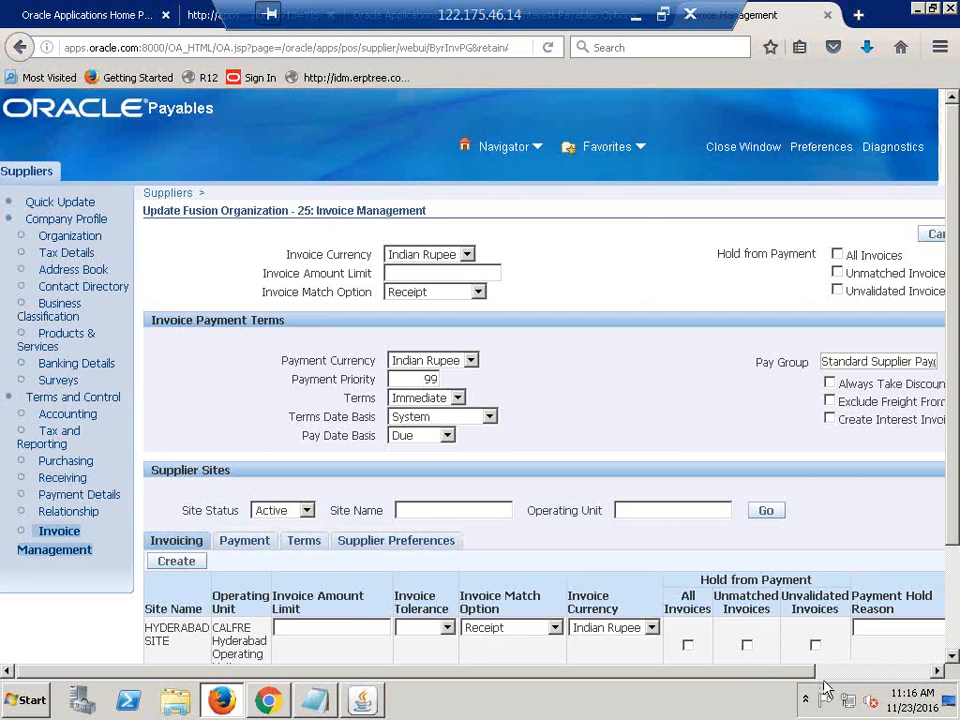
{"action": "scroll", "coordinate": [771, 418], "scroll_direction": "right", "scroll_amount": 5}
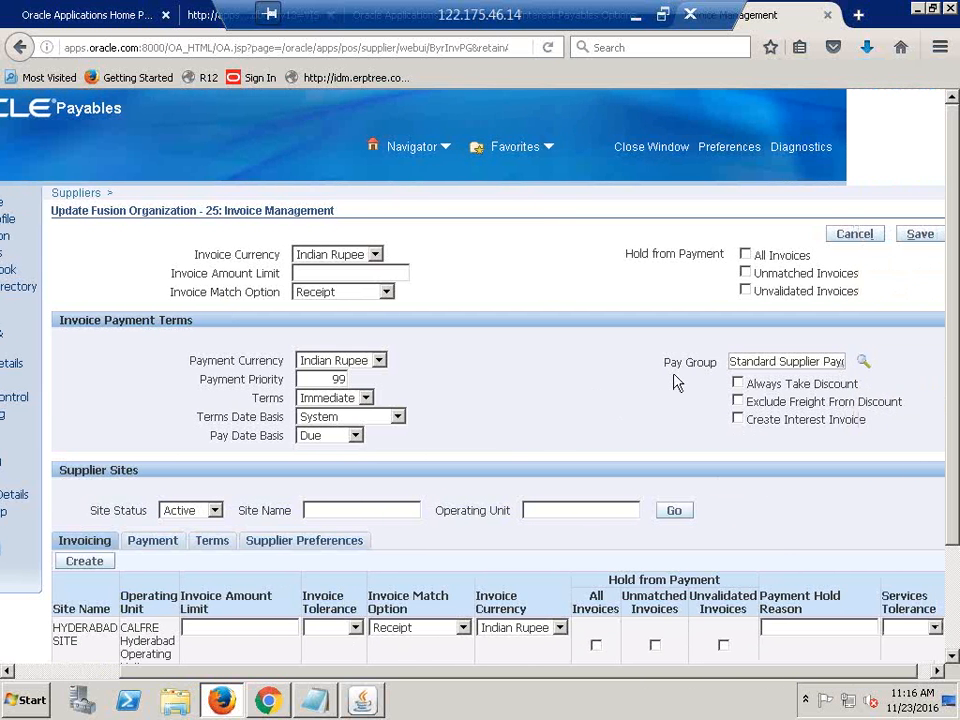
{"action": "left_click", "coordinate": [739, 421]}
{"action": "left_click", "coordinate": [918, 238]}
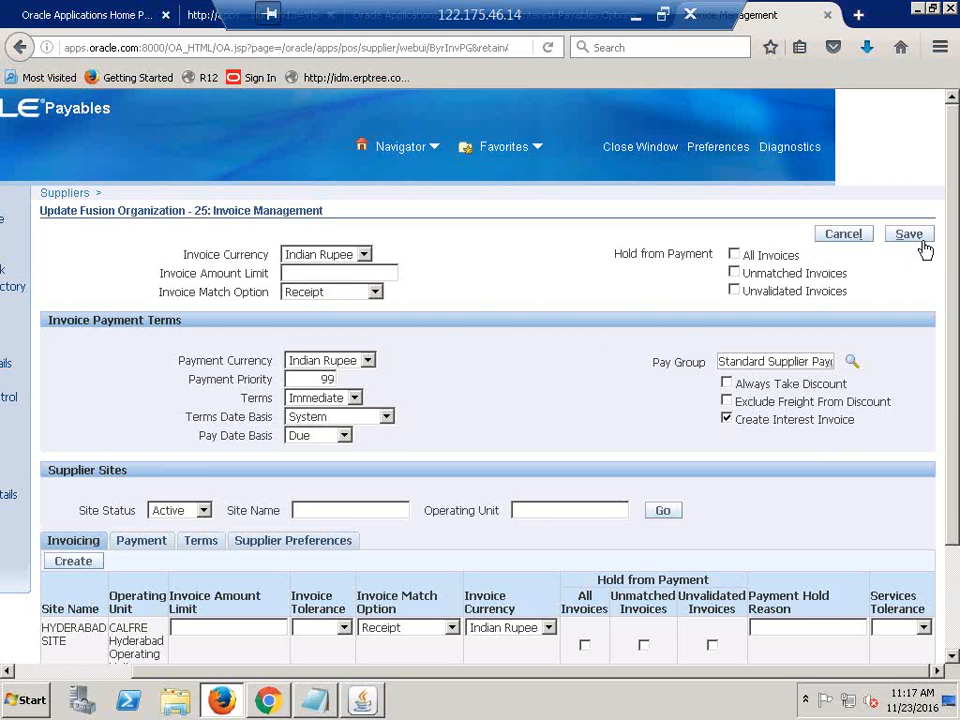
{"action": "left_click", "coordinate": [912, 236]}
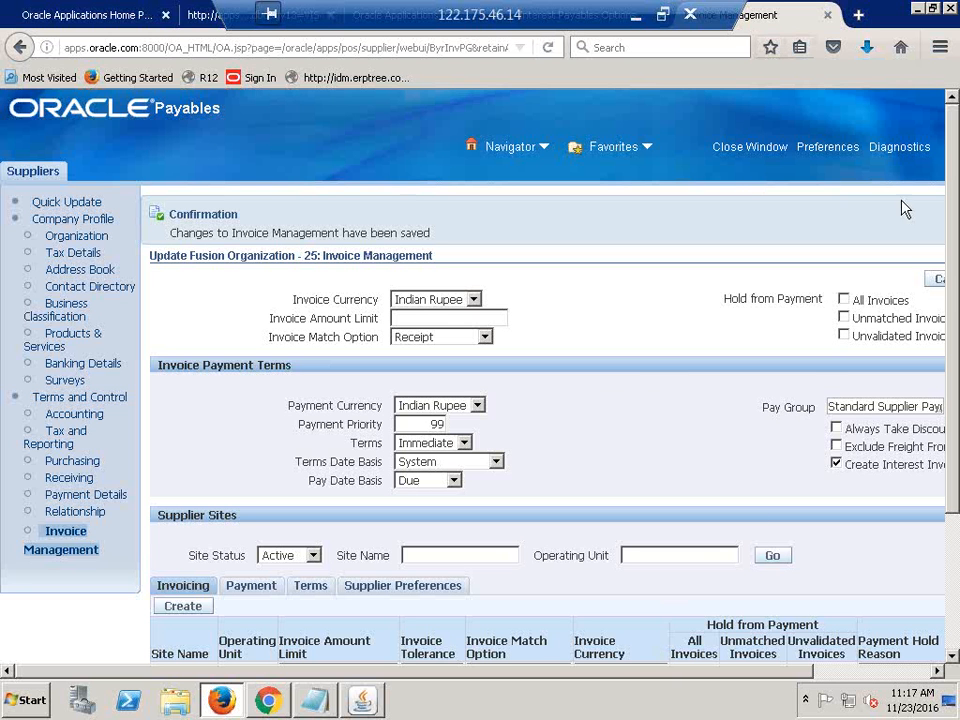
- Switch to the Oracle Applications Navigator, collapse the function list and open the Interest Rates form under Setup, Payment
{"action": "left_click", "coordinate": [362, 702]}
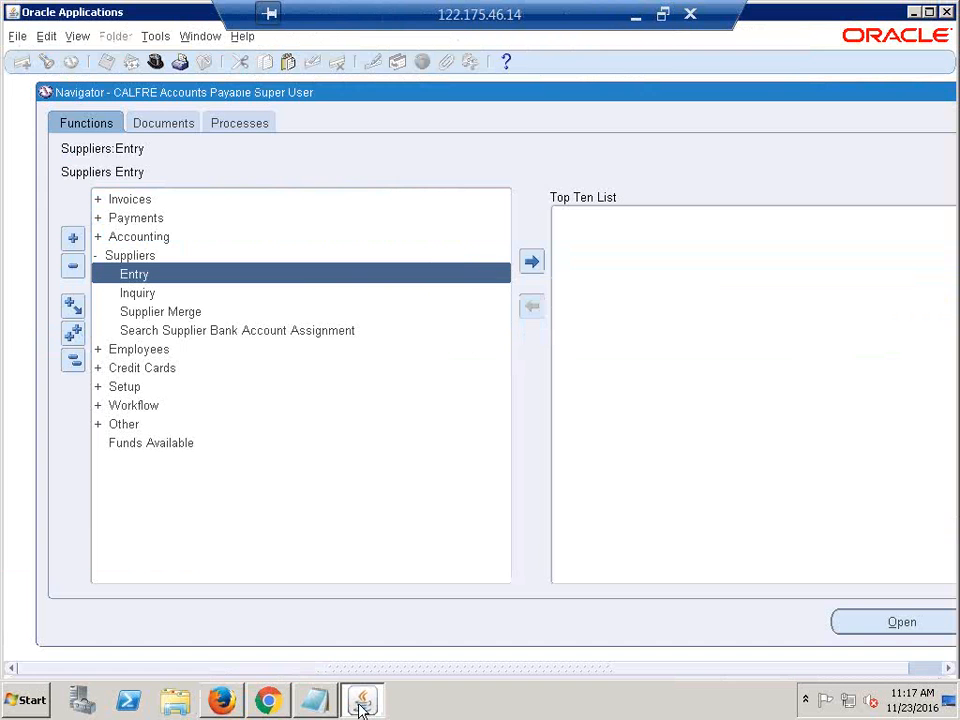
{"action": "left_click", "coordinate": [74, 362]}
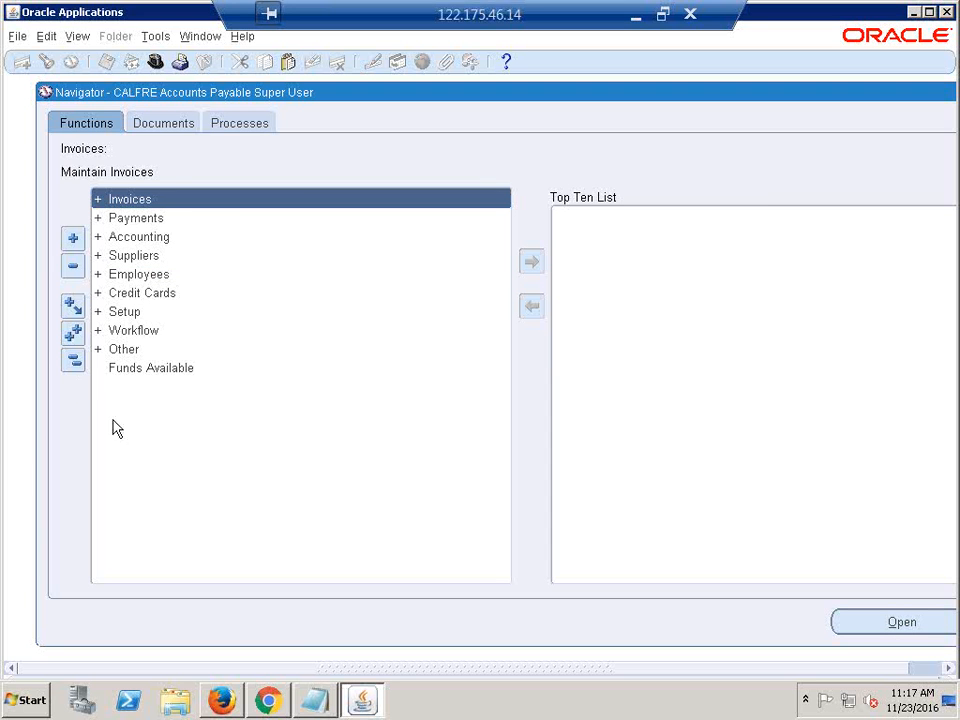
{"action": "left_click", "coordinate": [140, 294]}
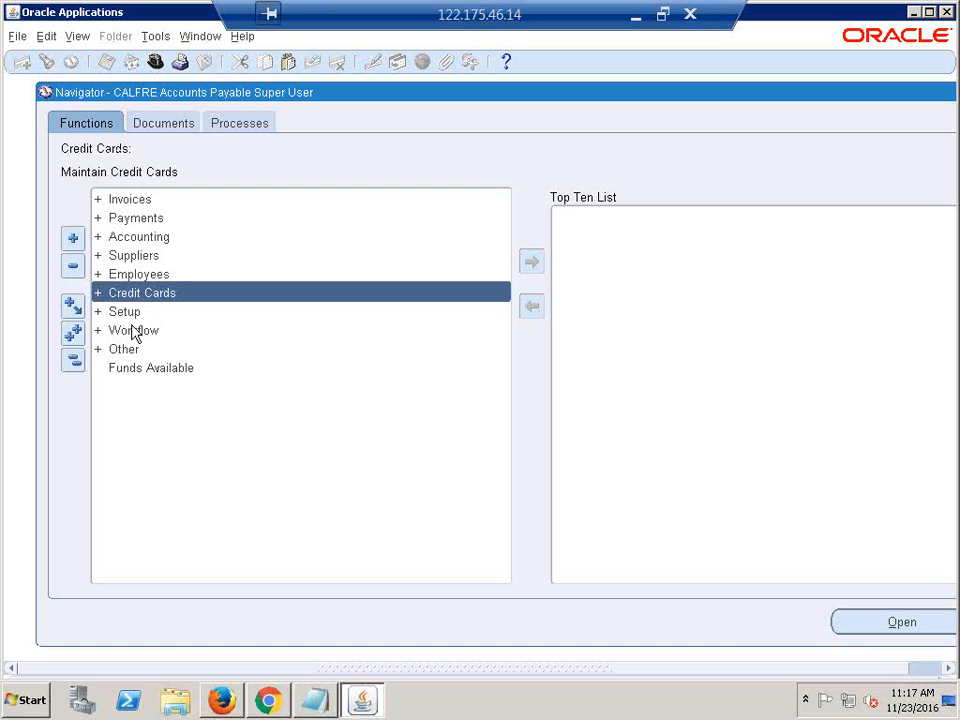
{"action": "left_click", "coordinate": [133, 313]}
{"action": "key", "text": "Return"}
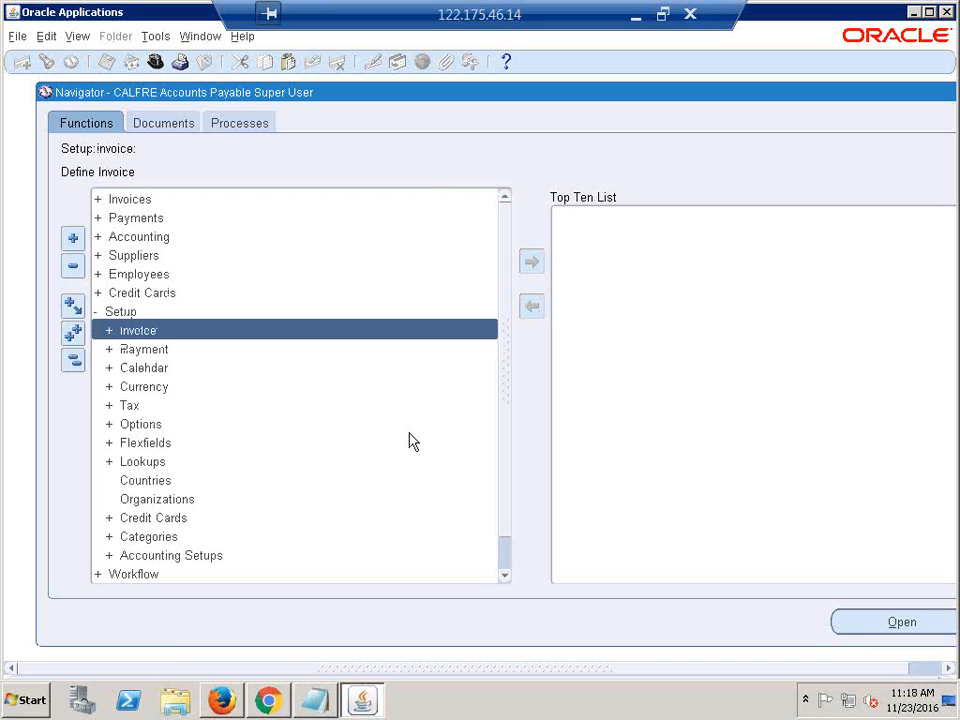
{"action": "key", "text": "Return"}
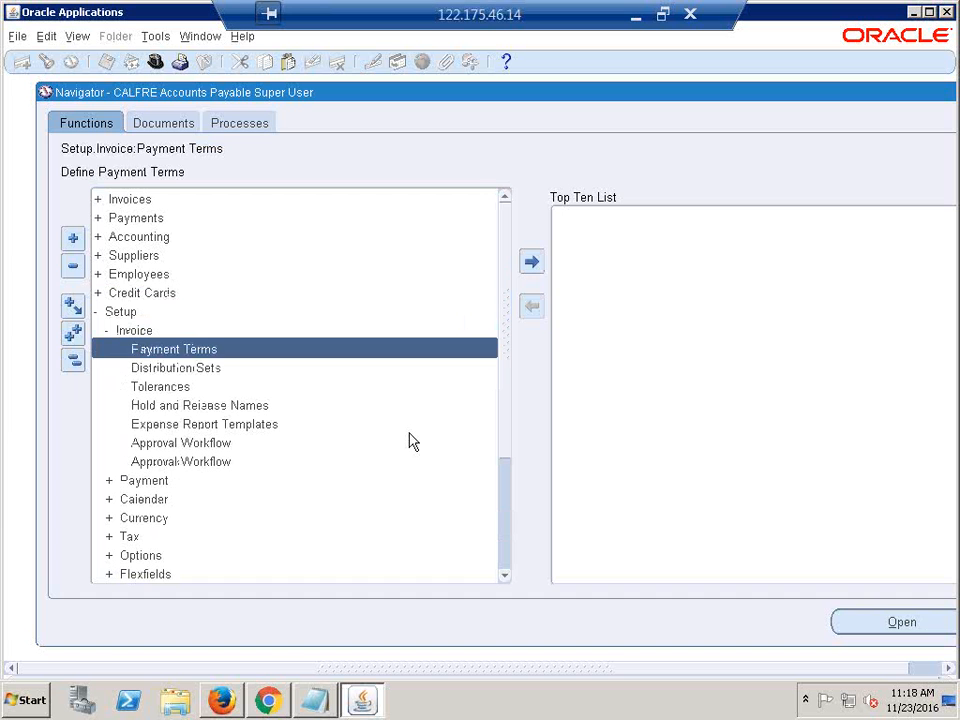
{"action": "key", "text": "Up"}
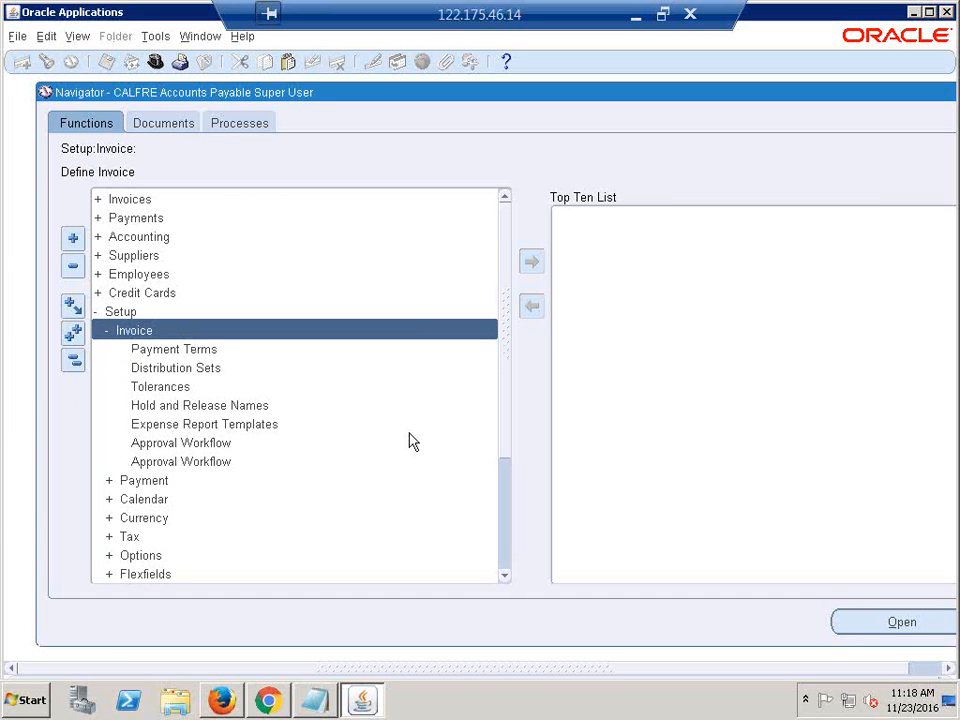
{"action": "key", "text": "Return"}
{"action": "key", "text": "Down"}
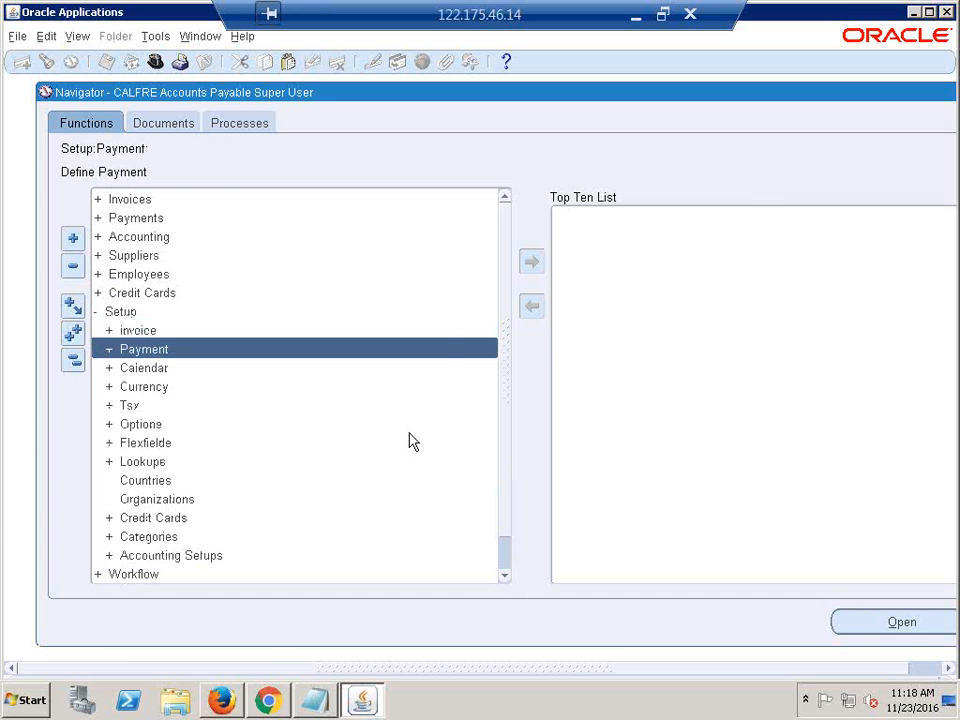
{"action": "key", "text": "Return"}
{"action": "key", "text": "Down"}
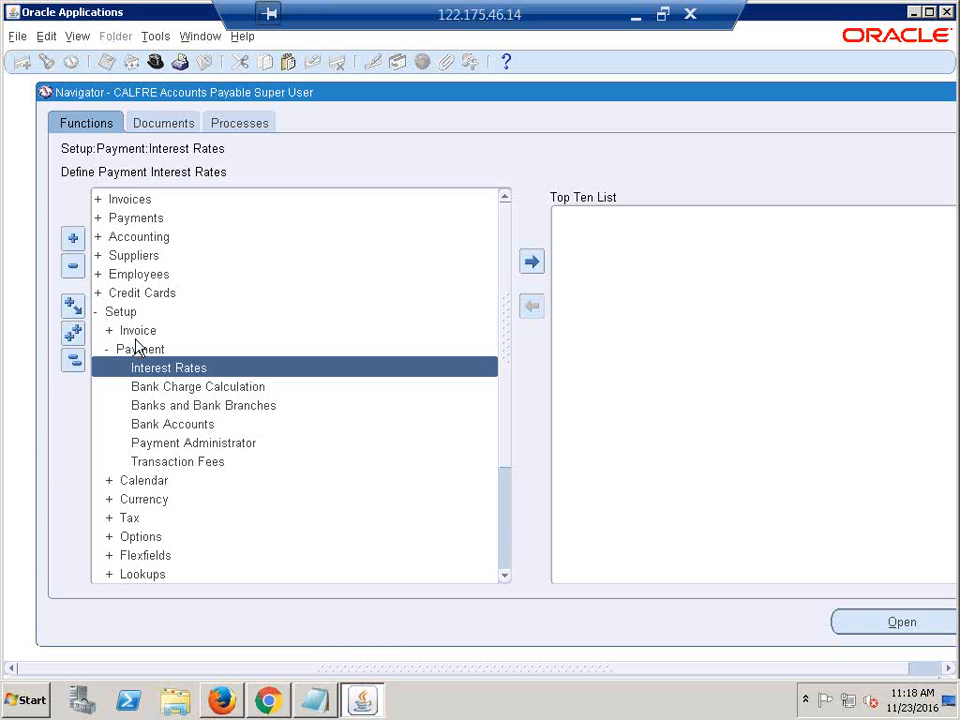
{"action": "key", "text": "Return"}
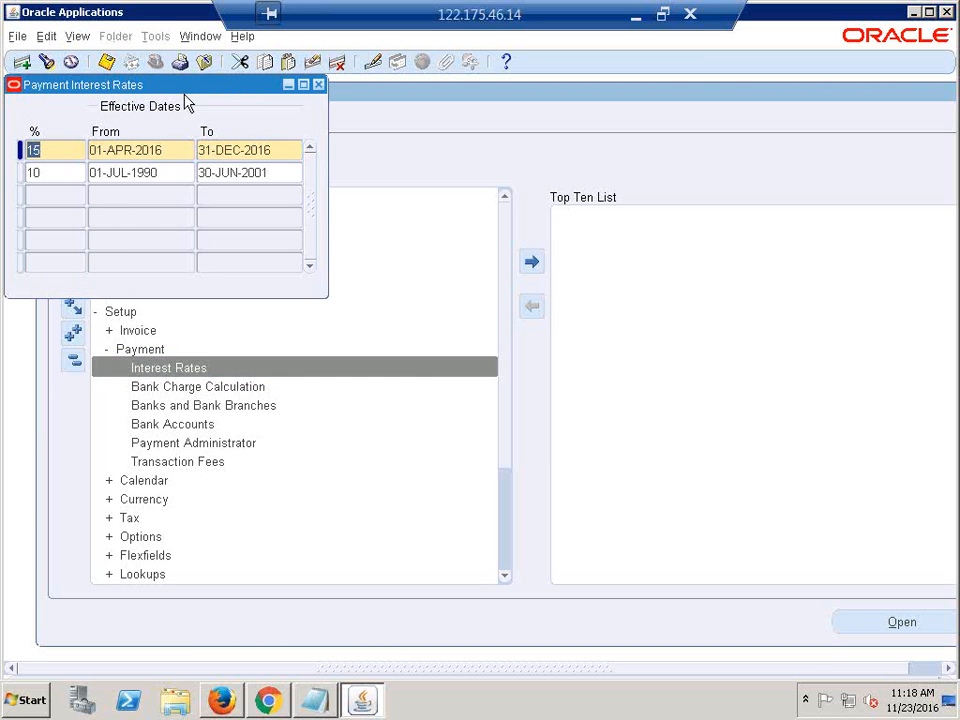
- Set the payment interest rate for the period starting 01-APR-2016 to 14% and re-enter its end date as 31-DEC-2016
{"action": "left_click_drag", "start_coordinate": [186, 88], "coordinate": [474, 186]}
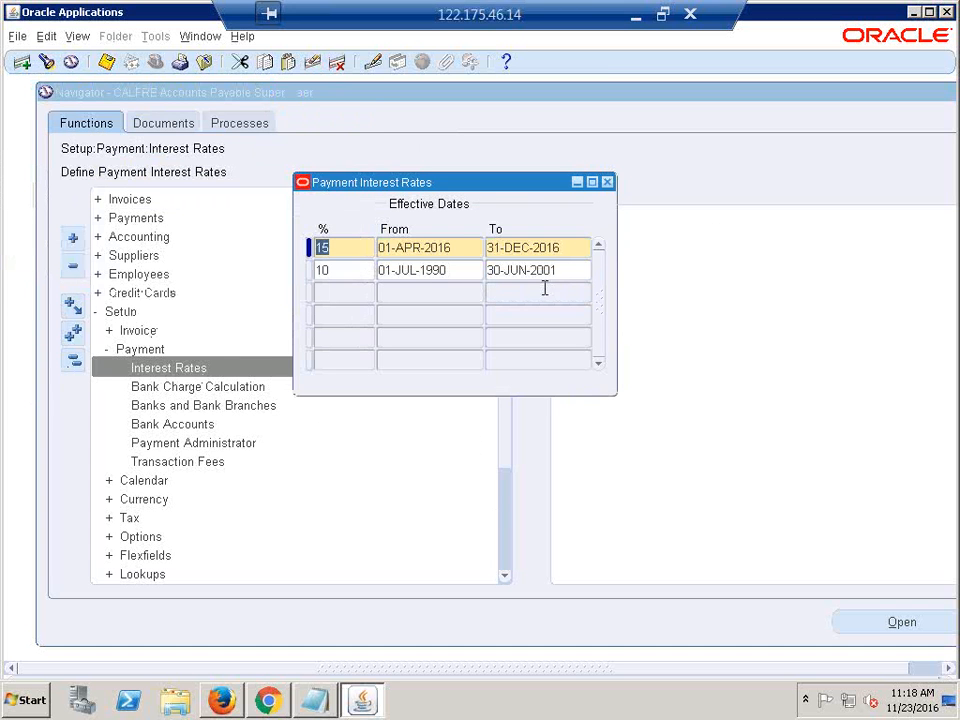
{"action": "left_click_drag", "start_coordinate": [484, 191], "coordinate": [480, 191]}
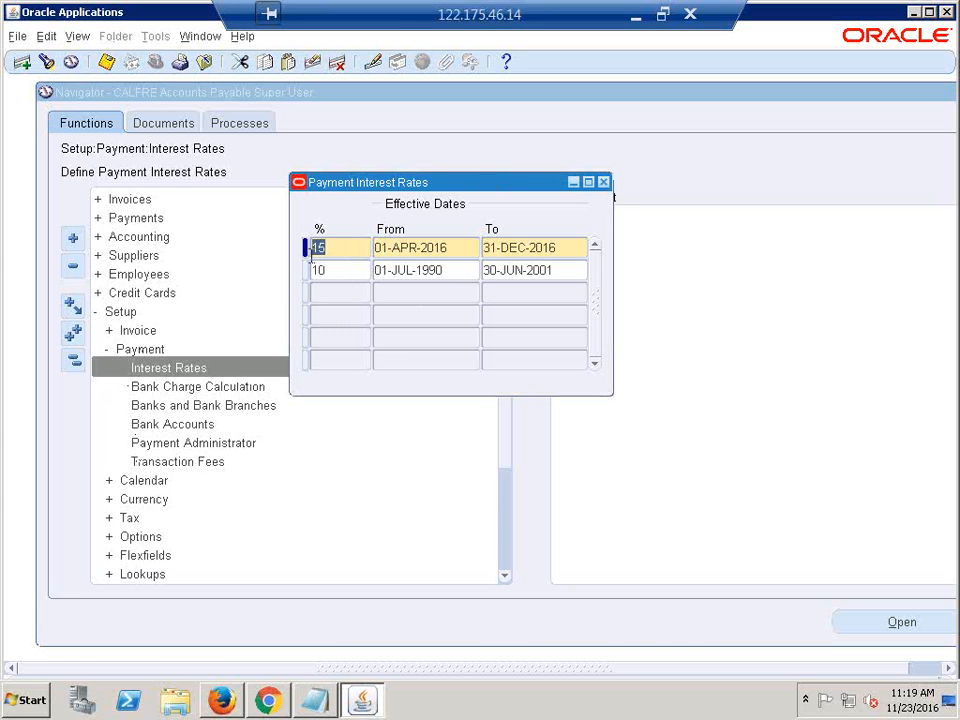
{"action": "type", "text": "14"}
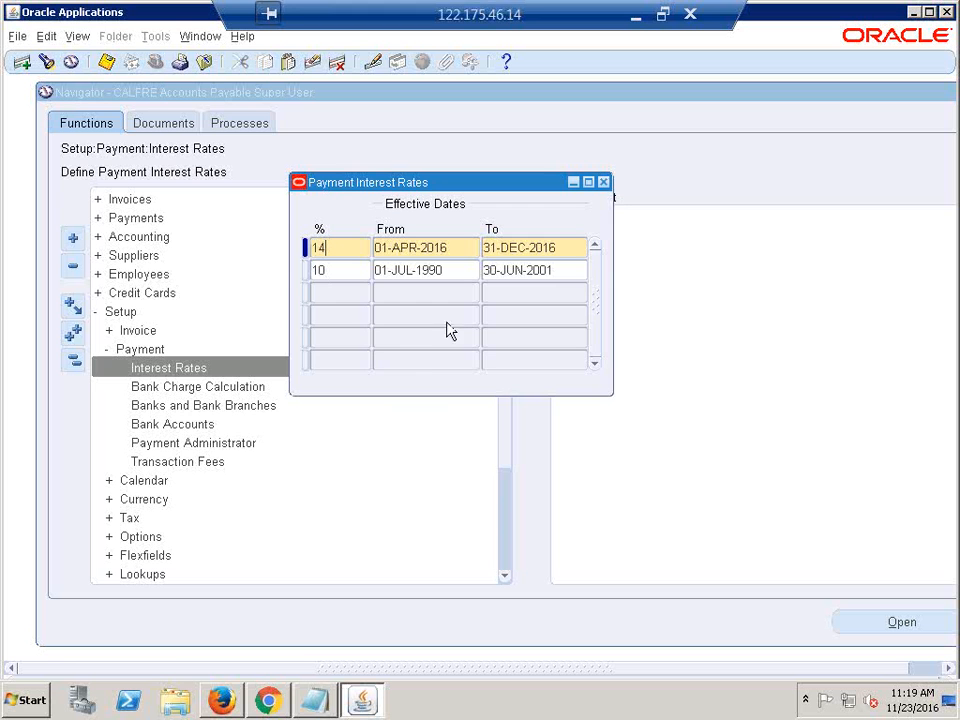
{"action": "key", "text": "Tab"}
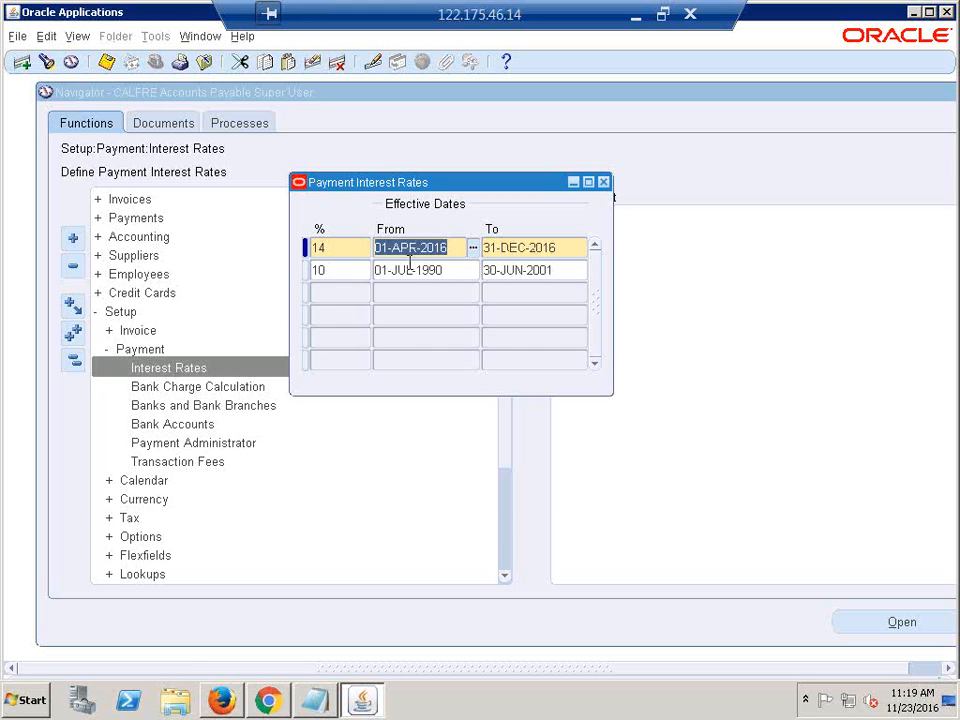
{"action": "left_click", "coordinate": [569, 255]}
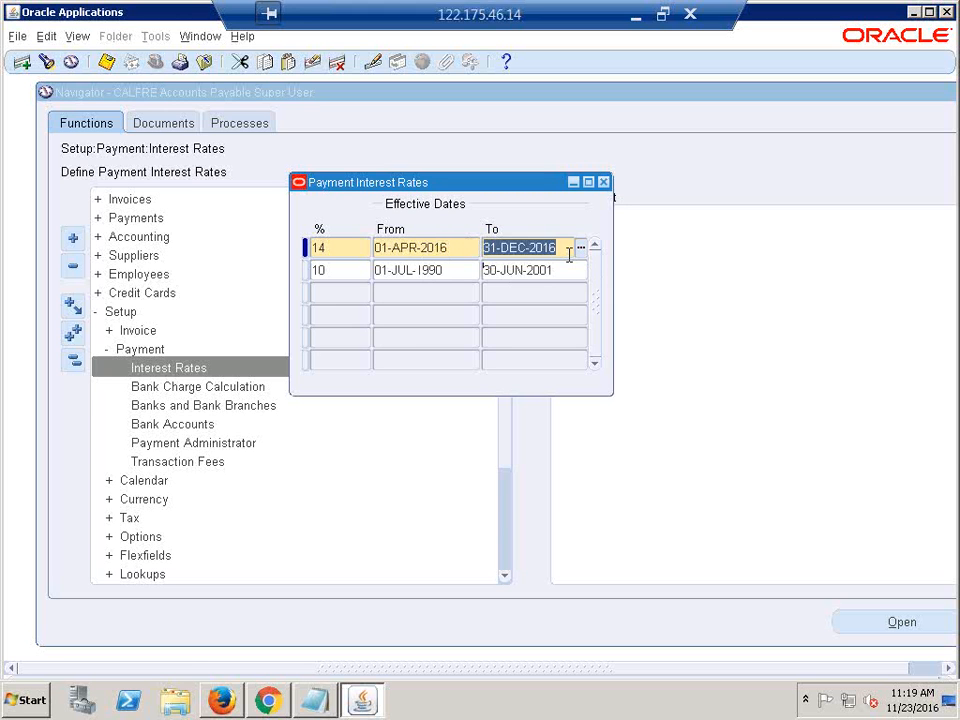
{"action": "left_click", "coordinate": [570, 254]}
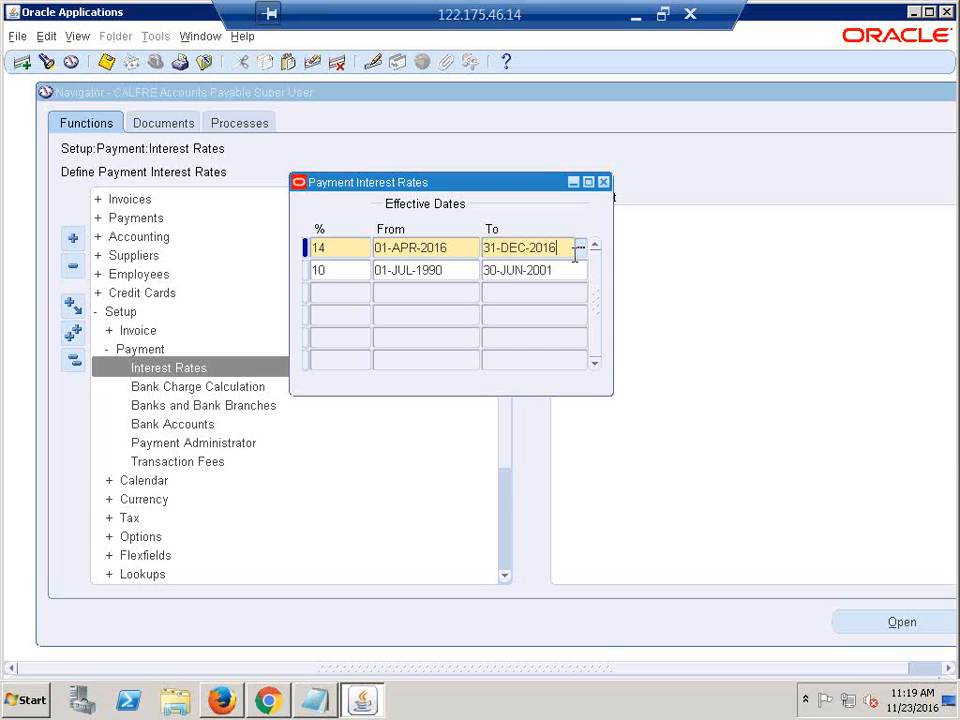
{"action": "key", "text": "BackSpace"}
{"action": "key", "text": "BackSpace"}
{"action": "type", "text": "16"}
{"action": "key", "text": "Tab"}
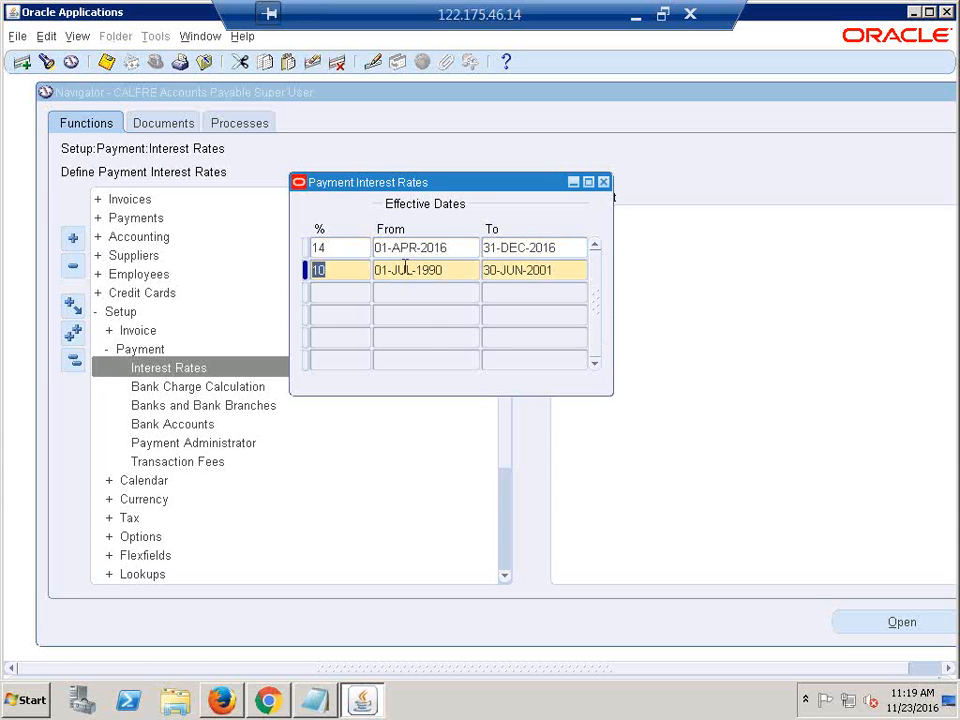
- Check the 14% rate row, close the Payment Interest Rates form and collapse the Navigator's function list
{"action": "left_click", "coordinate": [334, 248]}
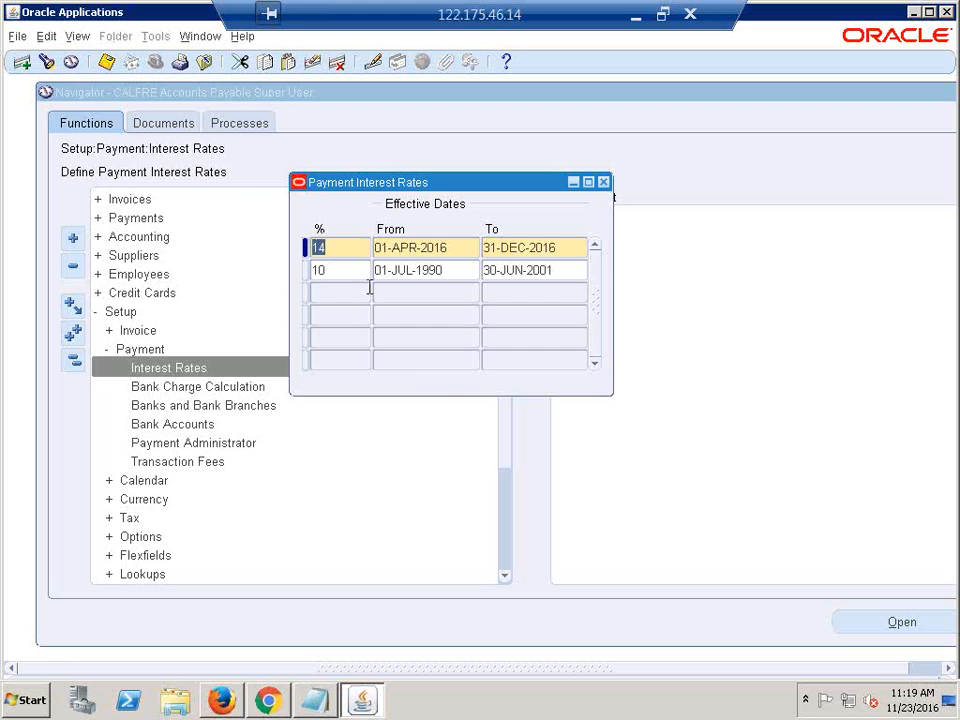
{"action": "left_click", "coordinate": [334, 252]}
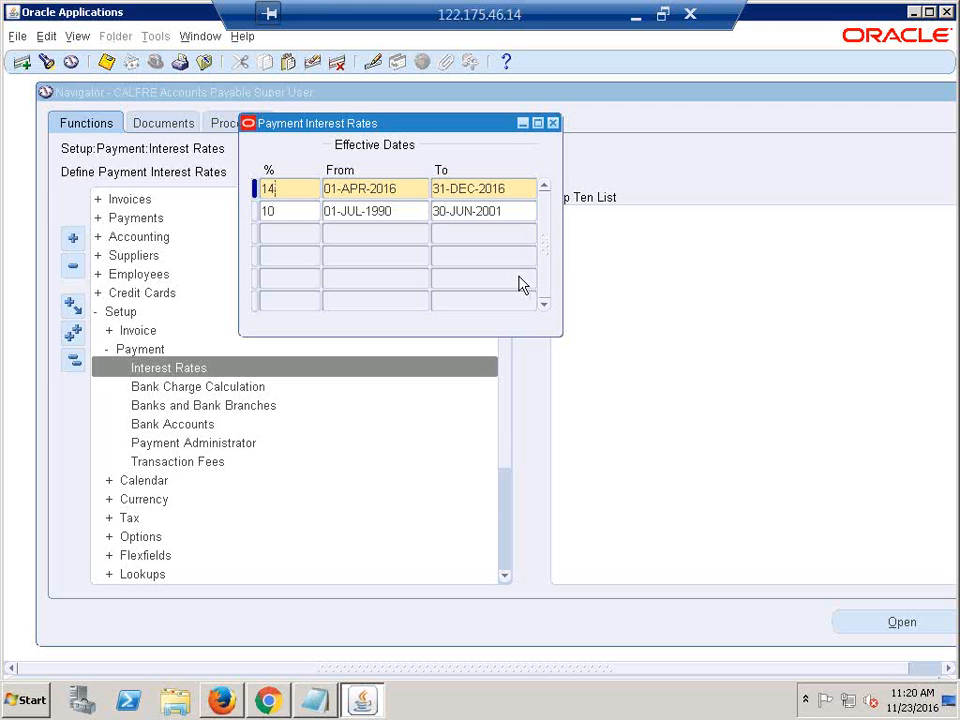
{"action": "left_click", "coordinate": [448, 282]}
{"action": "left_click", "coordinate": [554, 124]}
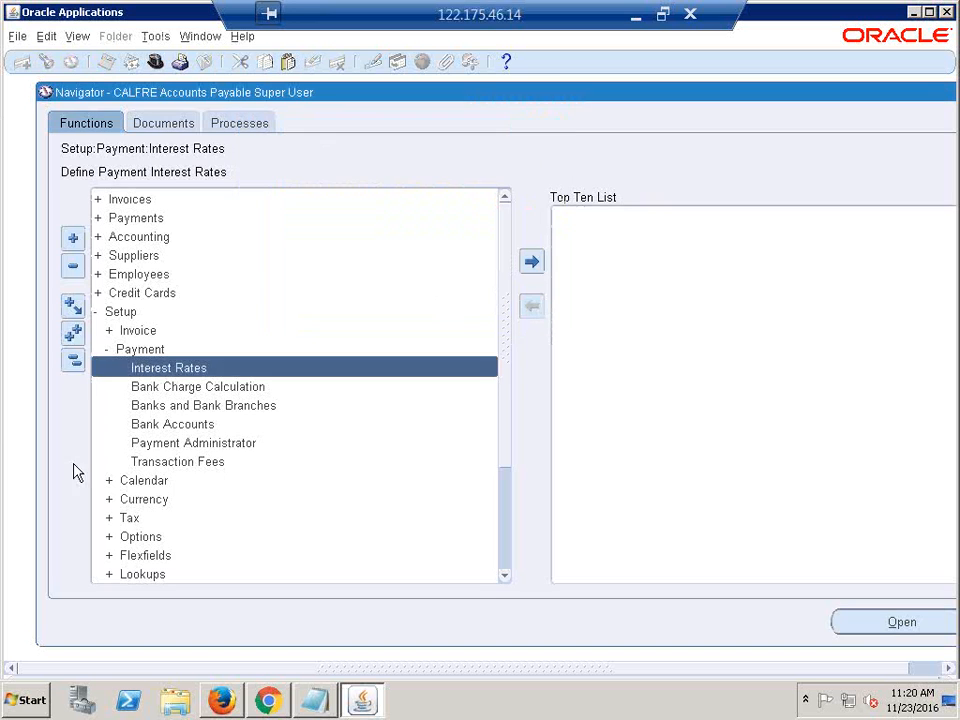
{"action": "left_click", "coordinate": [73, 360]}
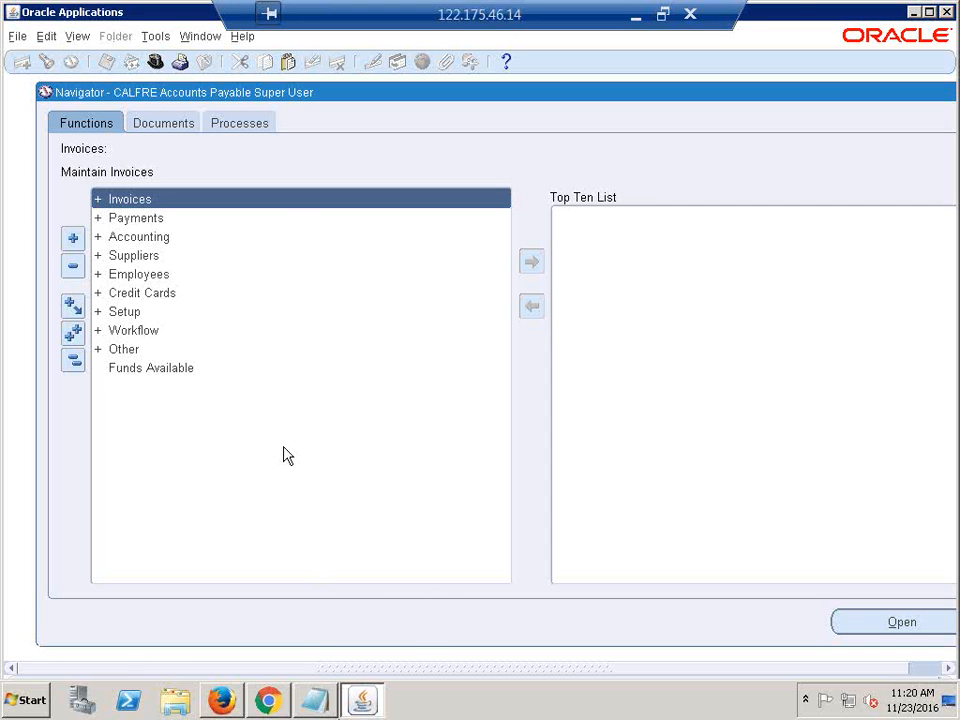
- Switch to the Recap workbook and review the three Interest Invoice setup lines and the standard invoice line in row 292
{"action": "left_click", "coordinate": [636, 15]}
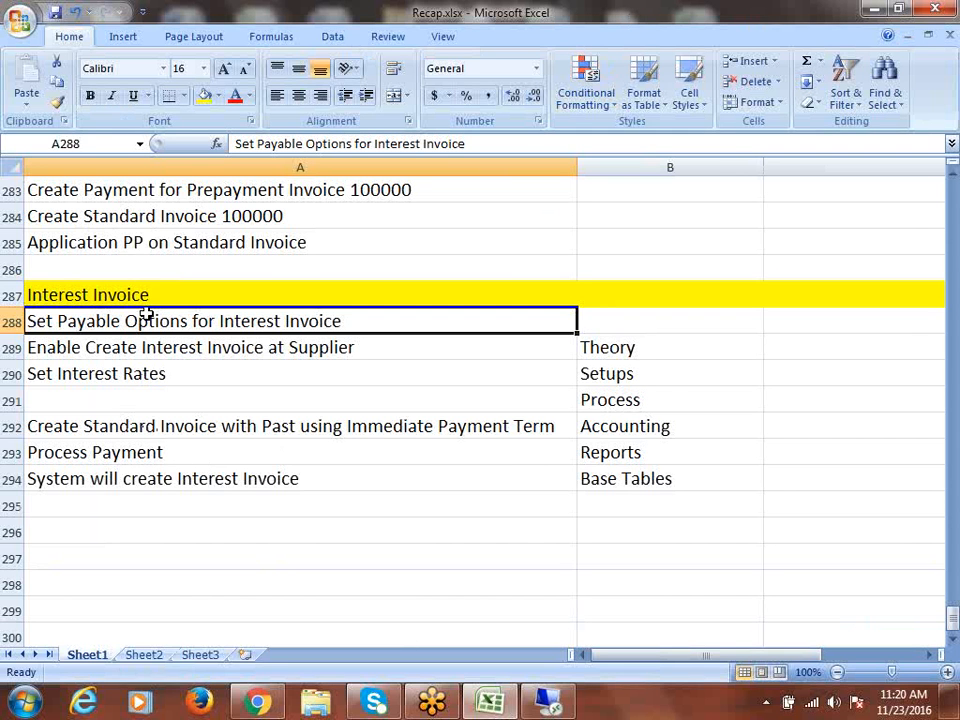
{"action": "left_click_drag", "start_coordinate": [150, 321], "coordinate": [160, 364]}
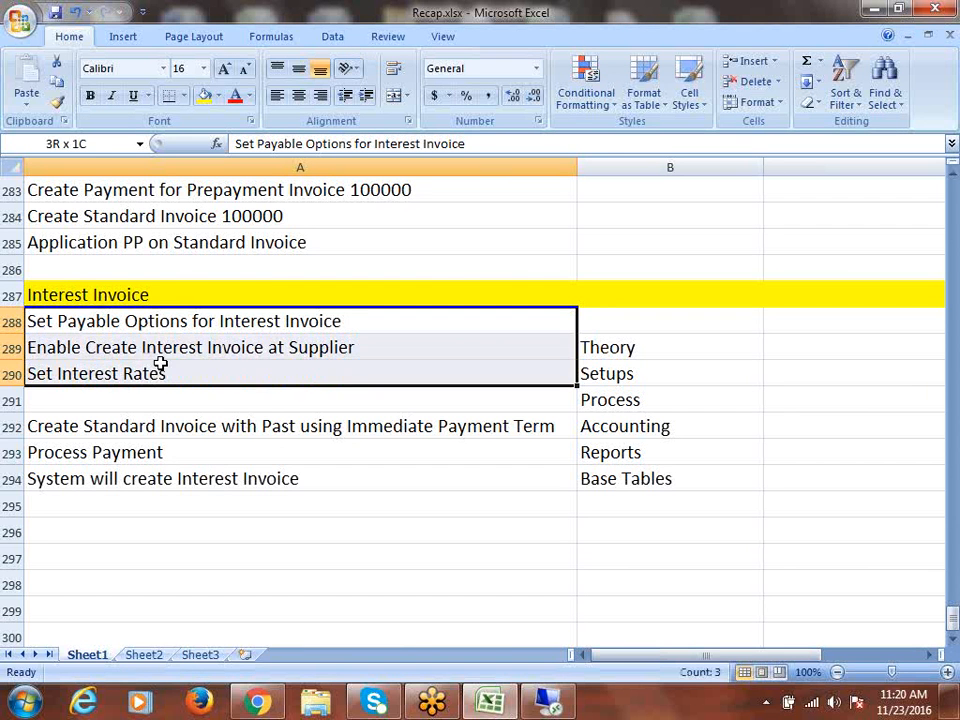
{"action": "left_click", "coordinate": [148, 426]}
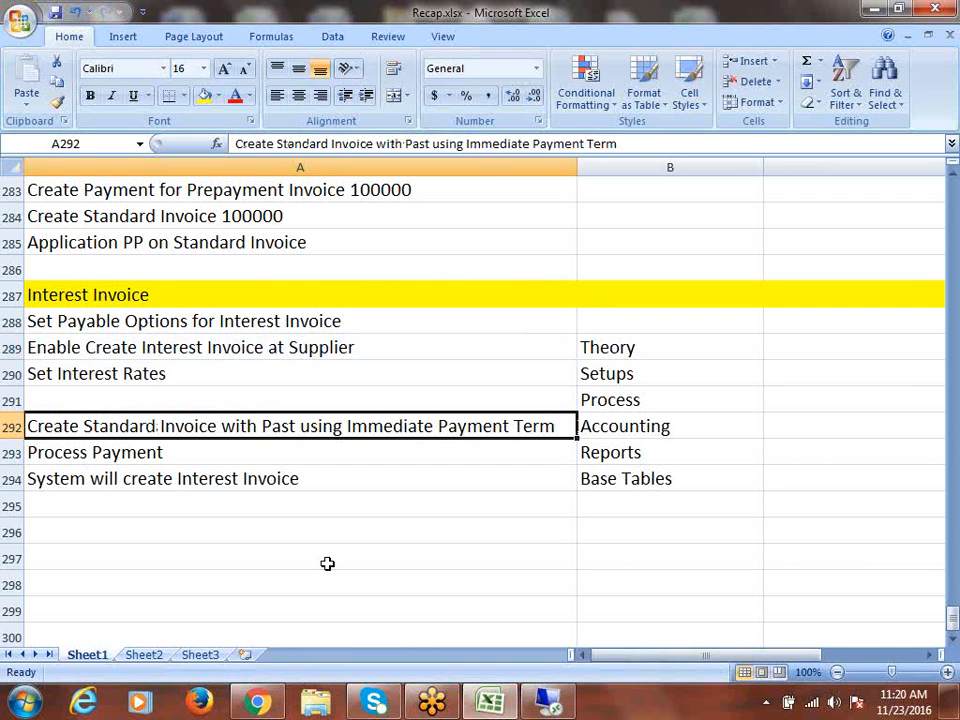
- Return to the Oracle Applications remote session and expand the Invoices functions in the Navigator
{"action": "left_click", "coordinate": [550, 703]}
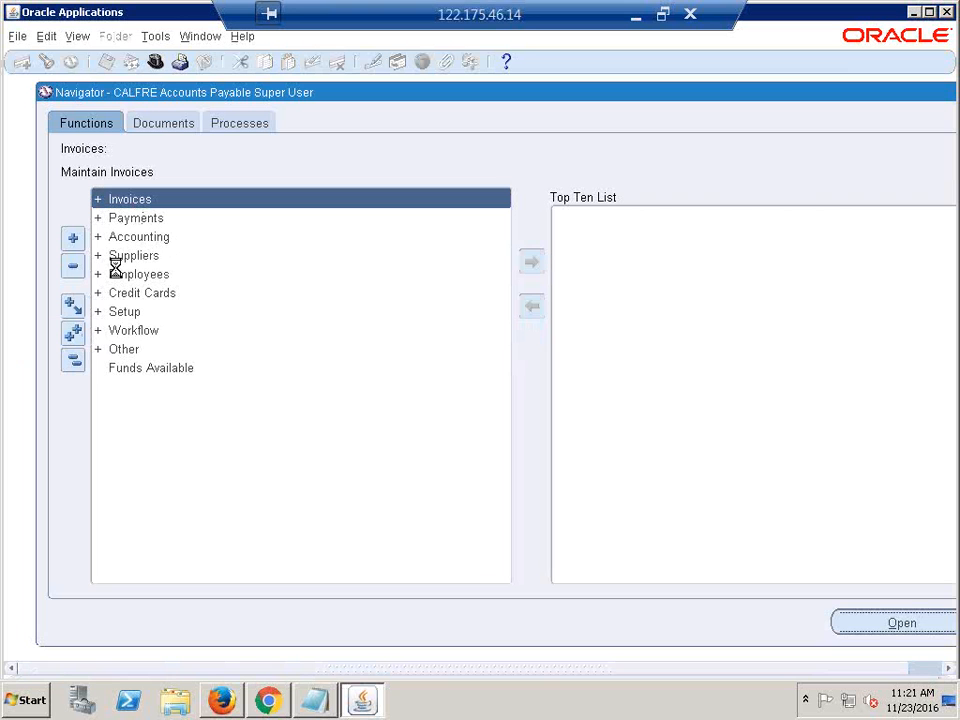
{"action": "double_click", "coordinate": [136, 199]}
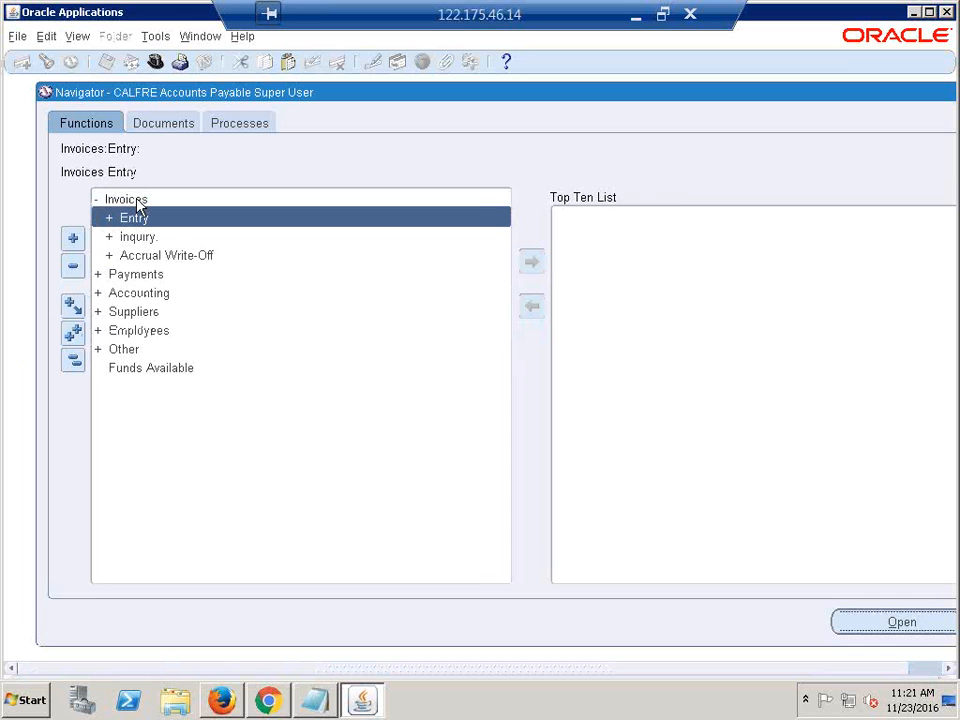
{"action": "left_click", "coordinate": [170, 206]}
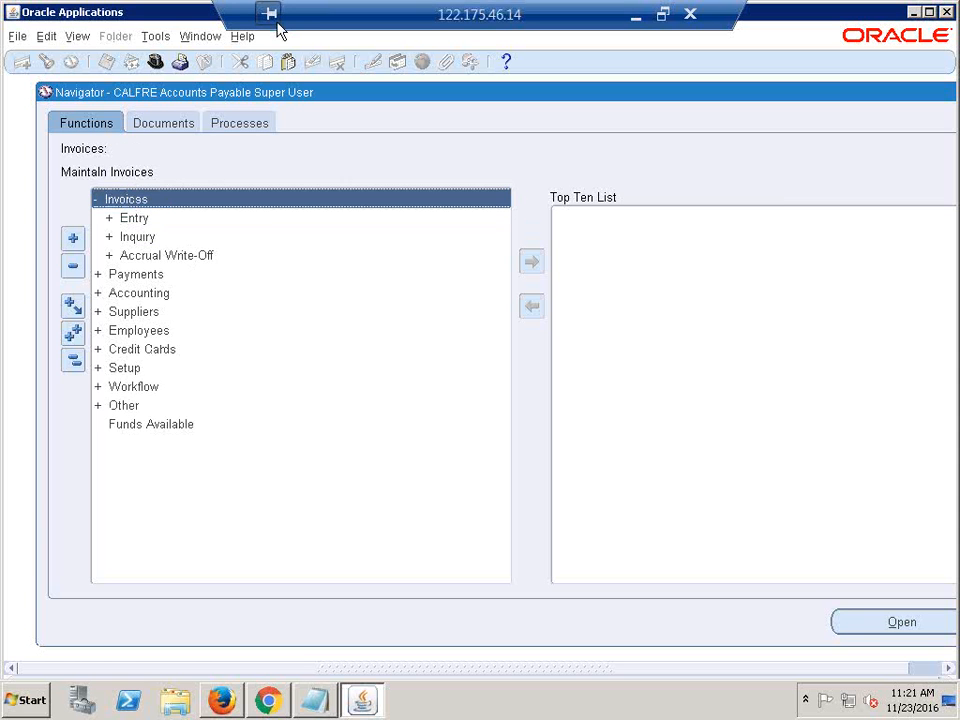
{"action": "left_click", "coordinate": [634, 16]}
{"action": "left_click", "coordinate": [432, 703]}
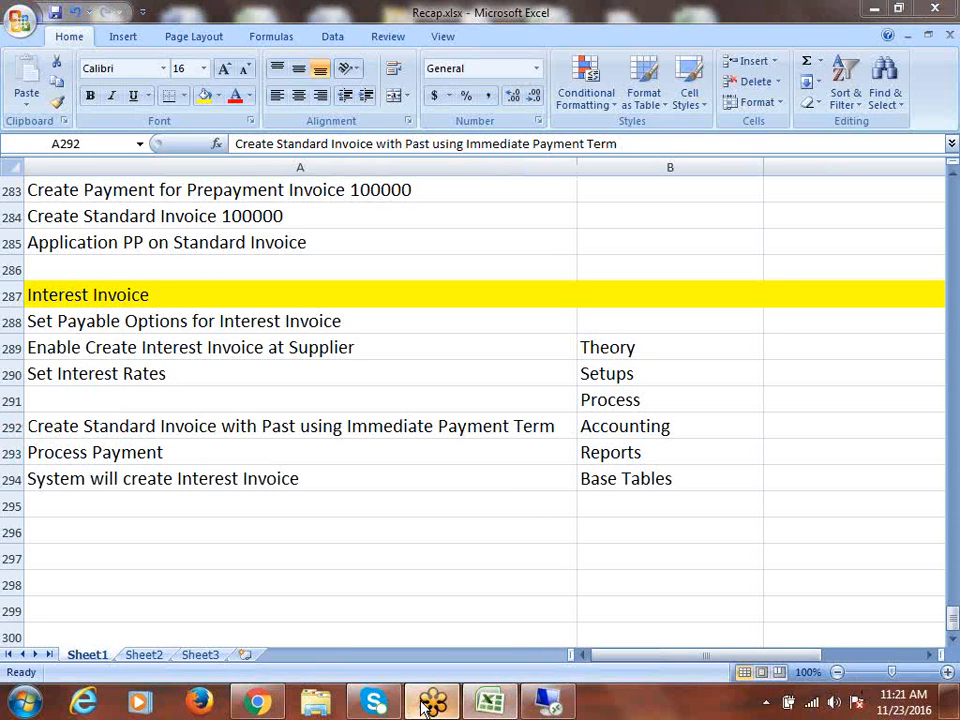